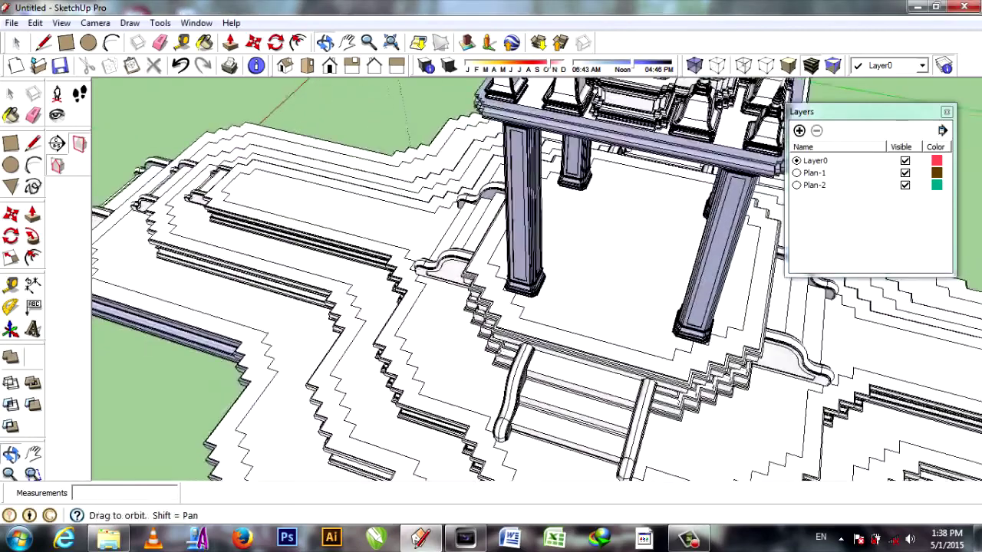
Draw a square face on the platform surface and move it into position.
{"action": "key", "text": "r"}
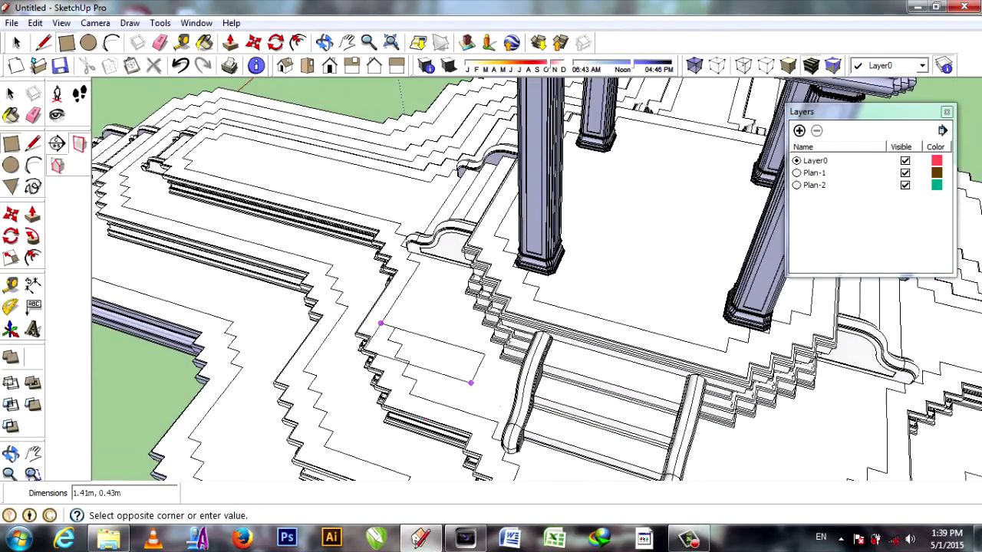
{"action": "type", "text": "1"}
{"action": "left_click", "coordinate": [439, 423]}
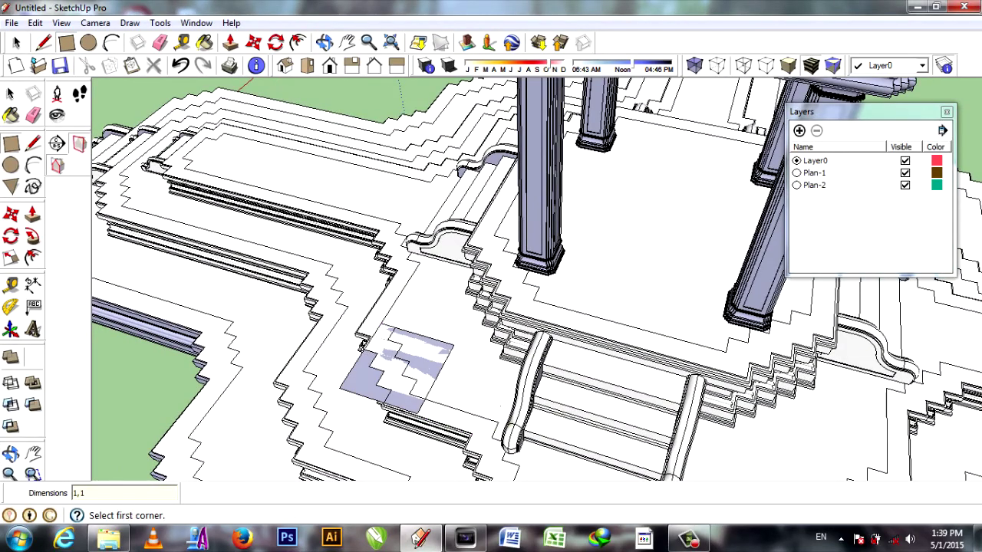
{"action": "key", "text": "space"}
{"action": "right_click", "coordinate": [377, 384]}
{"action": "mouse_move", "coordinate": [377, 384]}
{"action": "middle_mouse_down"}
{"action": "mouse_move", "coordinate": [406, 360]}
{"action": "mouse_move", "coordinate": [418, 322]}
{"action": "mouse_move", "coordinate": [476, 322]}
{"action": "middle_mouse_up"}
{"action": "key", "text": "m"}
{"action": "left_click", "coordinate": [418, 322]}
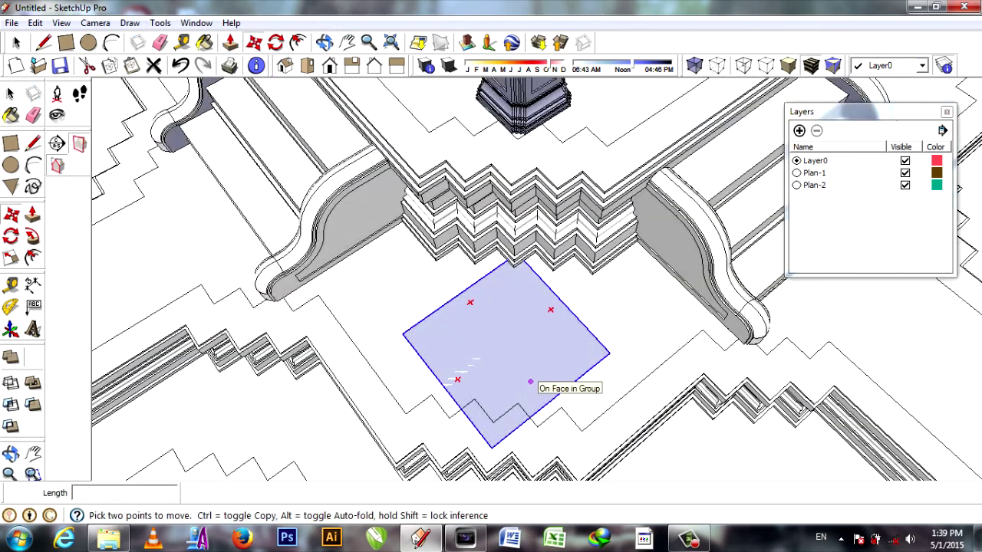
{"action": "middle_click_drag", "start_coordinate": [537, 388], "coordinate": [99, 234]}
Inside the square's group, draw a splitting line and a 0.50 m radius circle, trimming extra edges.
{"action": "left_click", "coordinate": [15, 43]}
{"action": "key", "text": "l"}
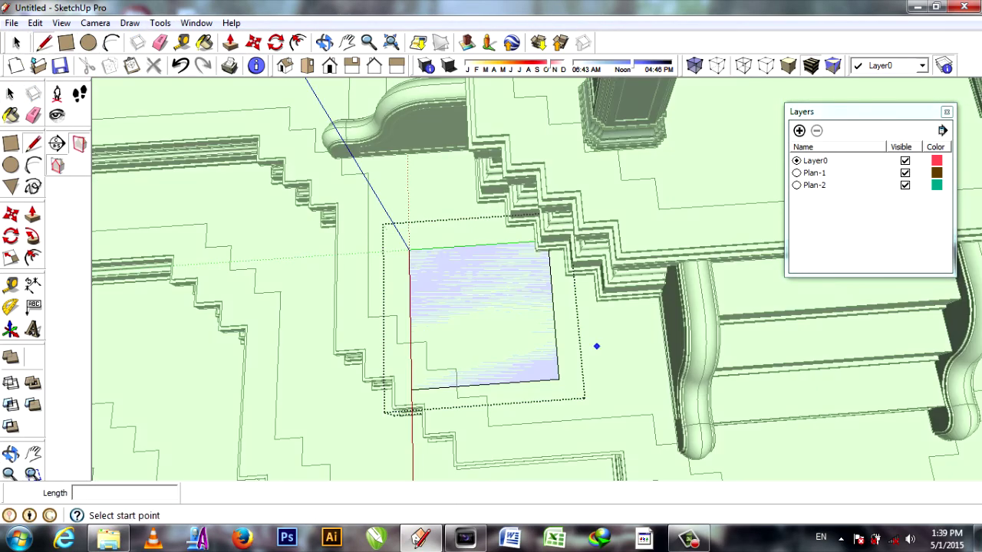
{"action": "left_click", "coordinate": [485, 383]}
{"action": "key", "text": "c"}
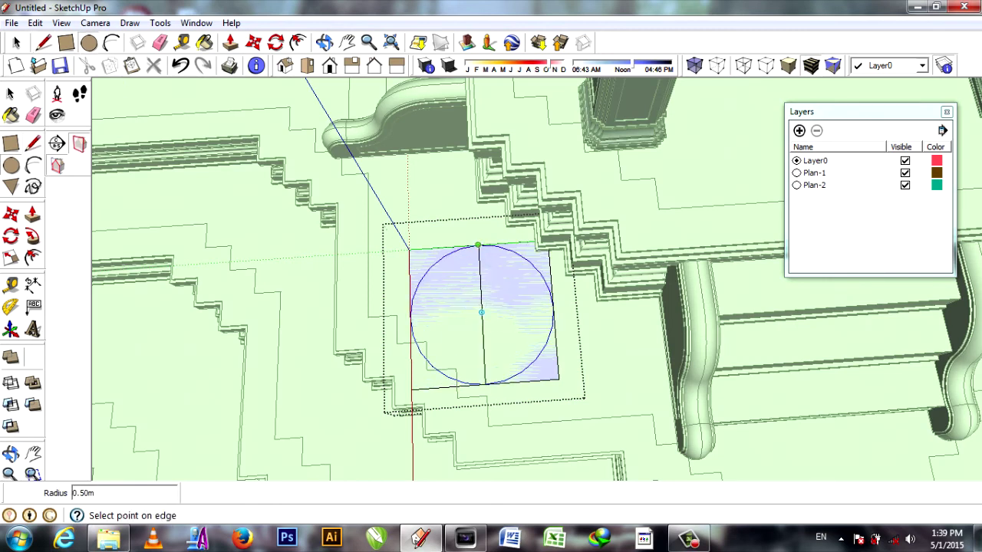
{"action": "left_click", "coordinate": [477, 246]}
{"action": "key", "text": "e"}
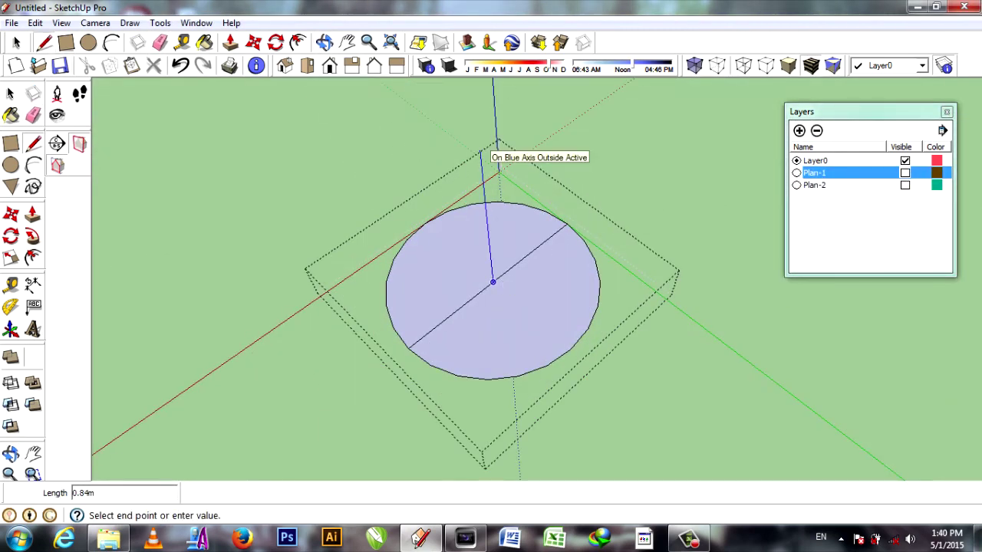
{"action": "left_click", "coordinate": [481, 152]}
{"action": "middle_click_drag", "start_coordinate": [482, 152], "coordinate": [429, 184]}
Raise a tall upright rectangular face along the circle's diameter.
{"action": "key", "text": "space"}
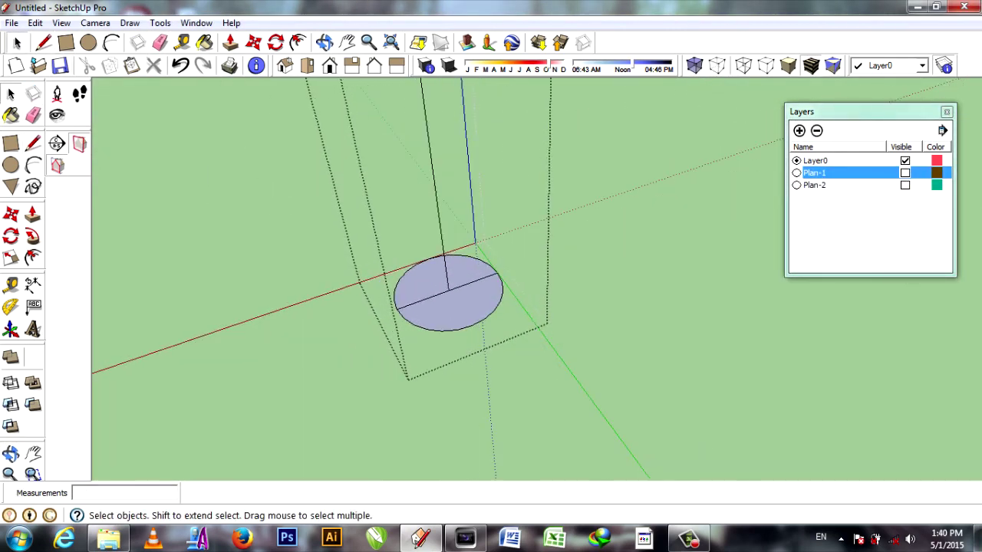
{"action": "left_click", "coordinate": [396, 305]}
{"action": "left_click", "coordinate": [453, 85]}
{"action": "scroll", "coordinate": [391, 307], "scroll_direction": "up", "scroll_amount": 5}
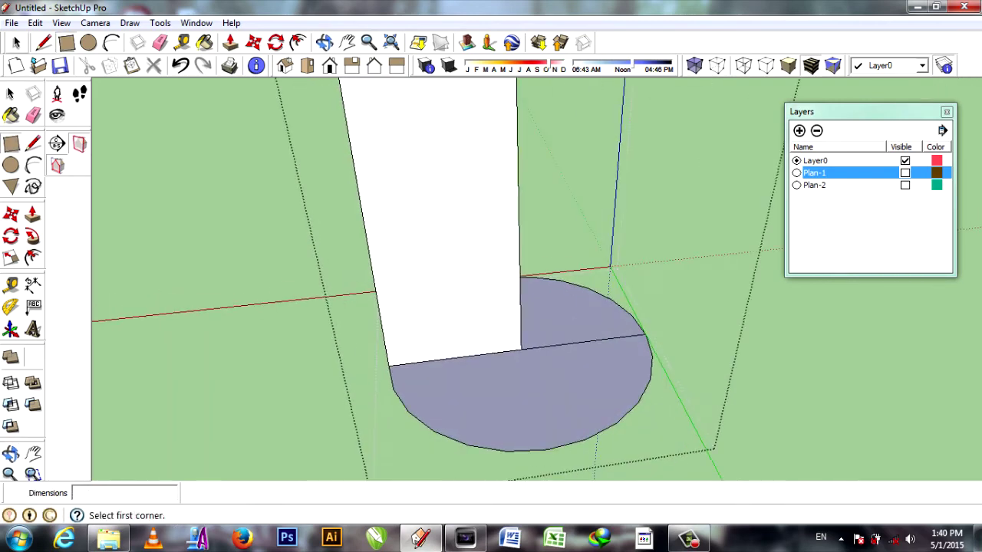
{"action": "key", "text": "l"}
{"action": "scroll", "coordinate": [387, 366], "scroll_direction": "up", "scroll_amount": 2}
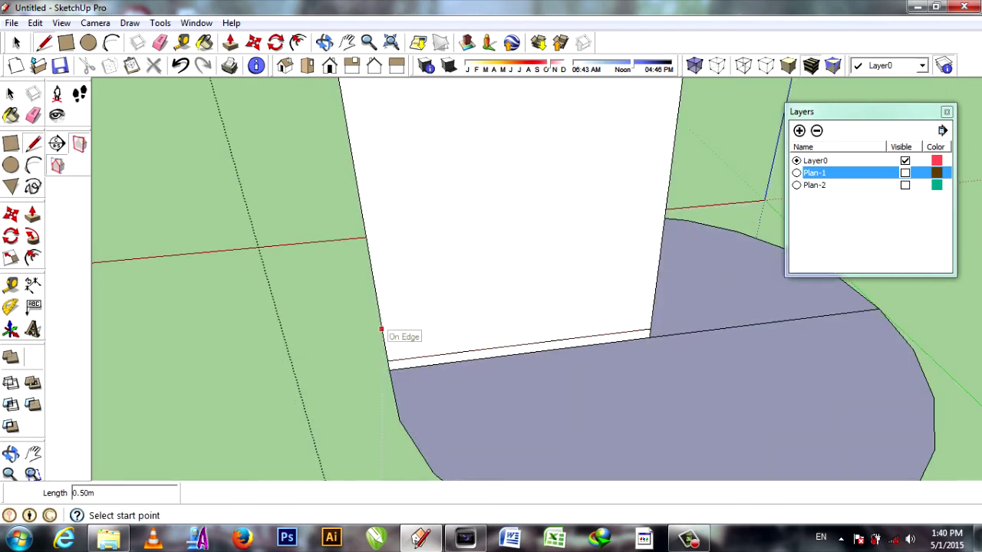
{"action": "middle_click_drag", "start_coordinate": [381, 329], "coordinate": [314, 234]}
Draw horizontal and short step lines across the wall's base for the molding profile.
{"action": "left_click", "coordinate": [310, 231]}
{"action": "left_click", "coordinate": [691, 233]}
{"action": "scroll", "coordinate": [330, 320], "scroll_direction": "up", "scroll_amount": 2}
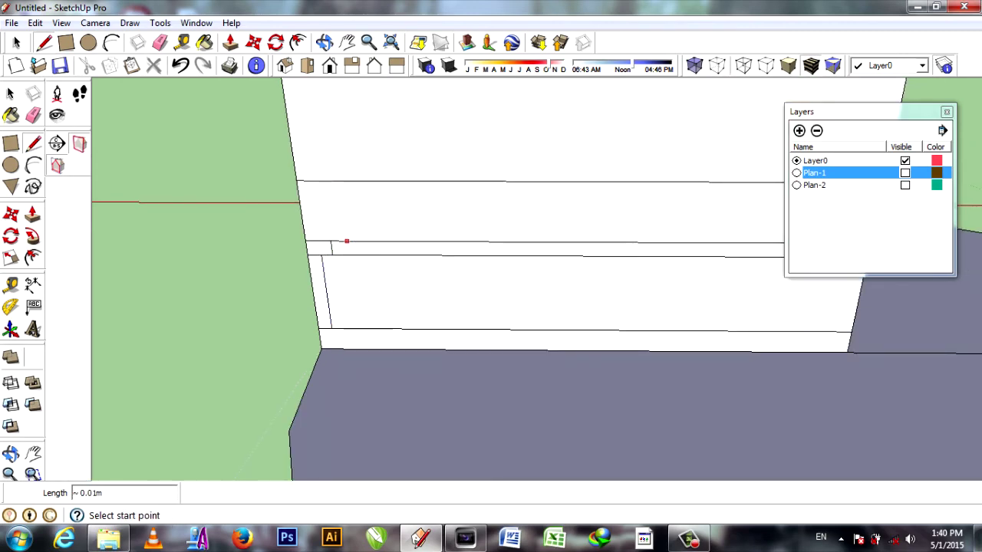
{"action": "left_click", "coordinate": [347, 241]}
{"action": "scroll", "coordinate": [349, 238], "scroll_direction": "up", "scroll_amount": 1}
{"action": "left_click", "coordinate": [376, 166]}
{"action": "scroll", "coordinate": [290, 202], "scroll_direction": "down", "scroll_amount": 2}
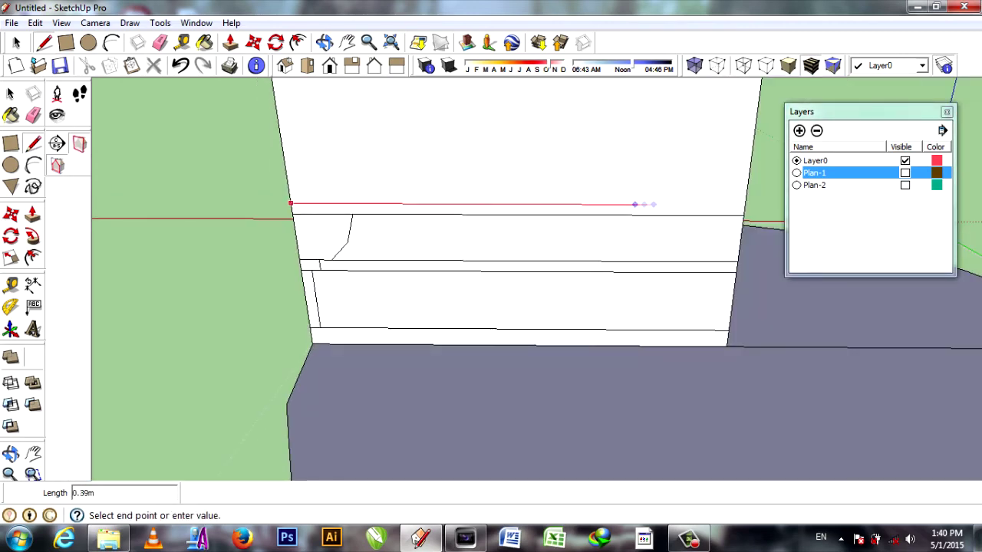
{"action": "scroll", "coordinate": [359, 220], "scroll_direction": "up", "scroll_amount": 1}
{"action": "left_click", "coordinate": [365, 201]}
Add an arc and a rectangle above the molding, then erase the two extra horizontal edges.
{"action": "key", "text": "a"}
{"action": "scroll", "coordinate": [314, 284], "scroll_direction": "up", "scroll_amount": 1}
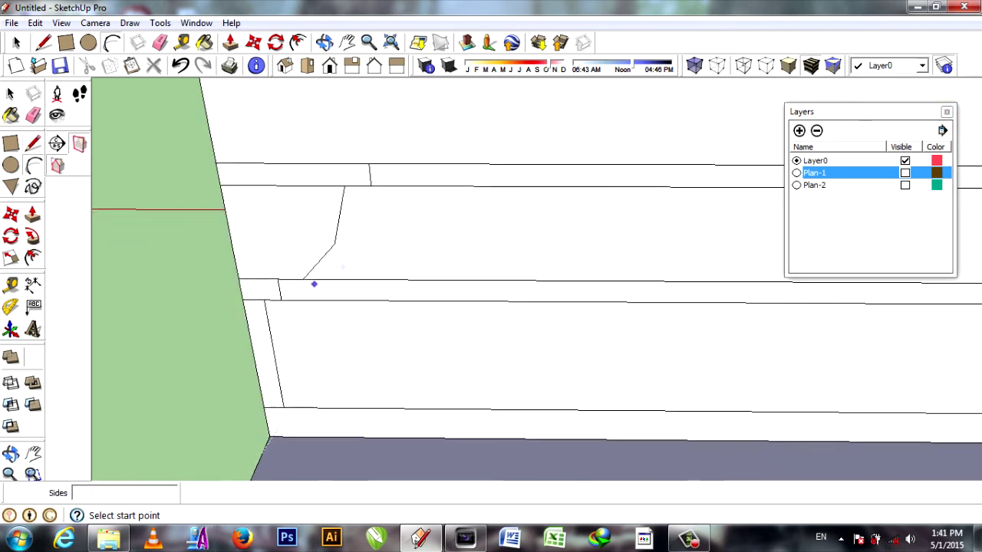
{"action": "scroll", "coordinate": [334, 243], "scroll_direction": "up", "scroll_amount": 1}
{"action": "scroll", "coordinate": [333, 244], "scroll_direction": "up", "scroll_amount": 1}
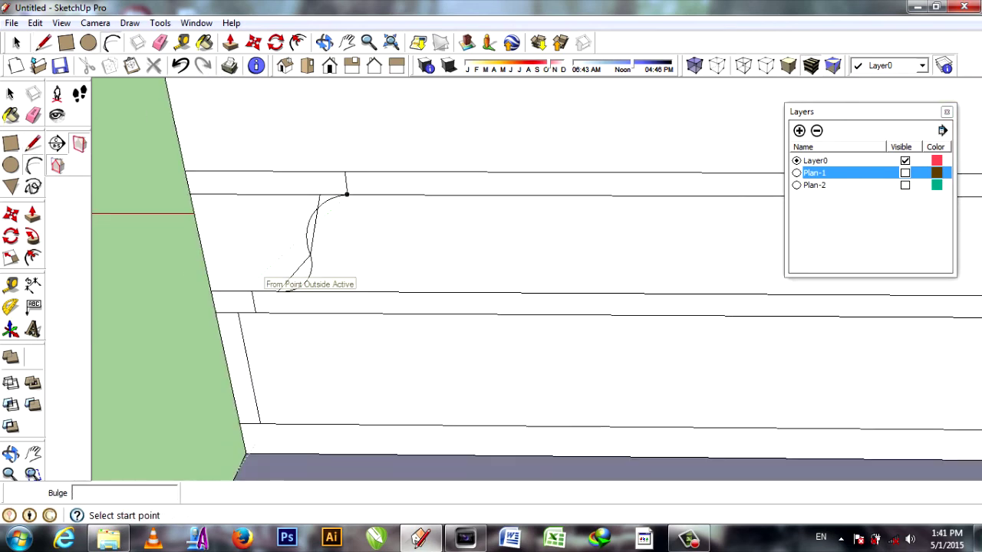
{"action": "key", "text": "e"}
{"action": "scroll", "coordinate": [254, 259], "scroll_direction": "down", "scroll_amount": 3}
{"action": "key", "text": "r"}
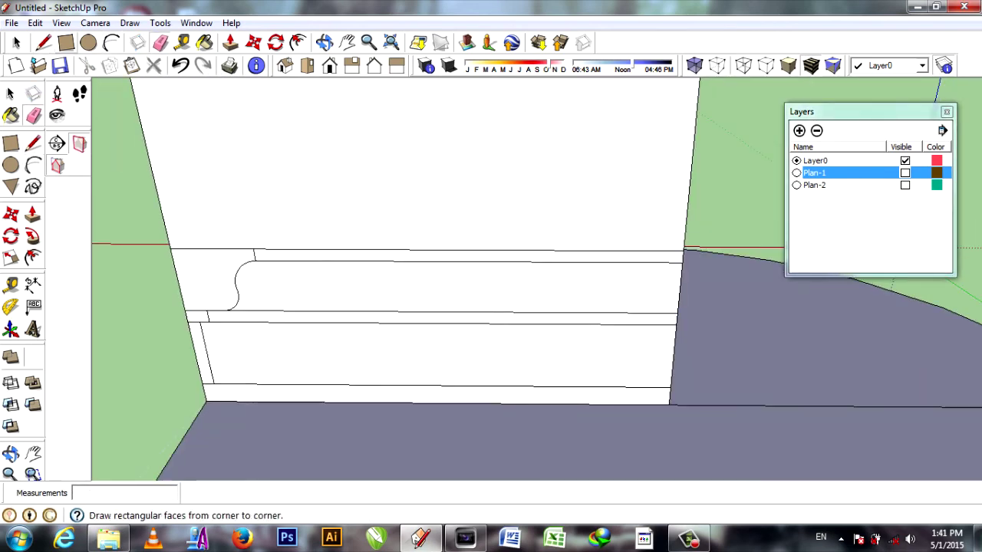
{"action": "left_click", "coordinate": [692, 182]}
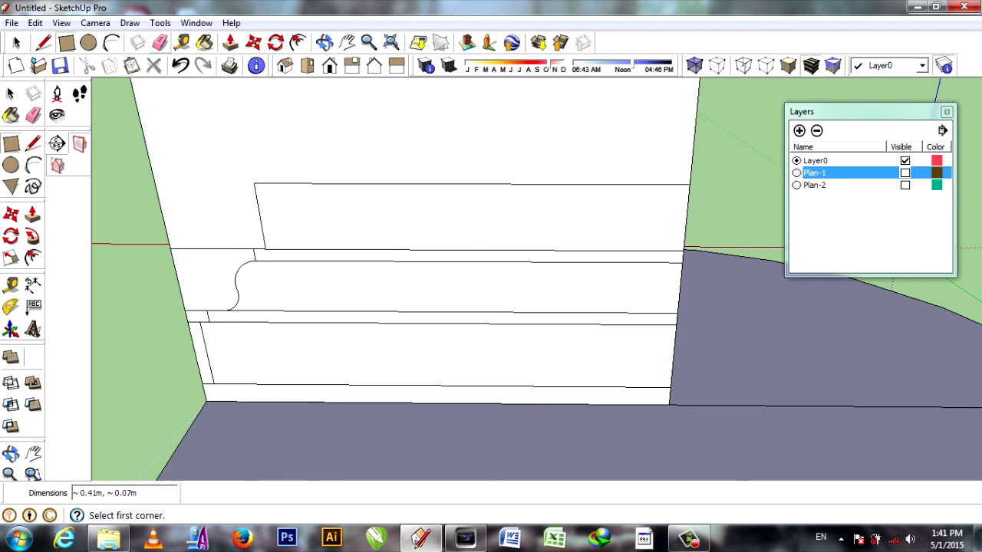
{"action": "key", "text": "e"}
{"action": "scroll", "coordinate": [692, 182], "scroll_direction": "up", "scroll_amount": 2}
{"action": "scroll", "coordinate": [491, 276], "scroll_direction": "down", "scroll_amount": 2}
{"action": "left_click_drag", "start_coordinate": [460, 199], "coordinate": [460, 314]}
{"action": "key", "text": "space"}
Copy the molding profile, flip it along blue, and place it higher on the wall.
{"action": "left_click", "coordinate": [445, 261]}
{"action": "key", "text": "m"}
{"action": "key", "text": "ctrl"}
{"action": "left_click", "coordinate": [649, 344]}
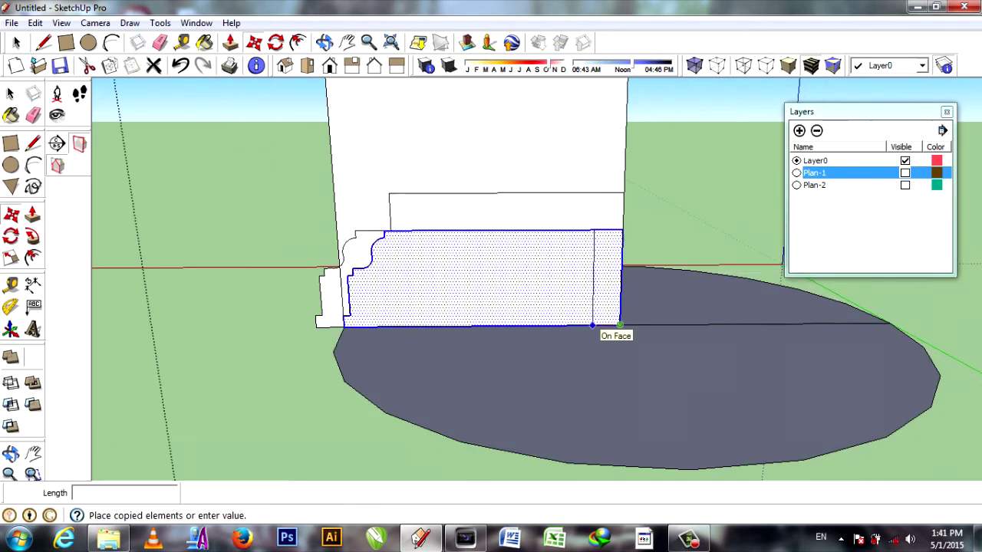
{"action": "left_click", "coordinate": [381, 303]}
{"action": "right_click", "coordinate": [381, 303]}
{"action": "left_click", "coordinate": [568, 256]}
{"action": "left_click", "coordinate": [420, 167]}
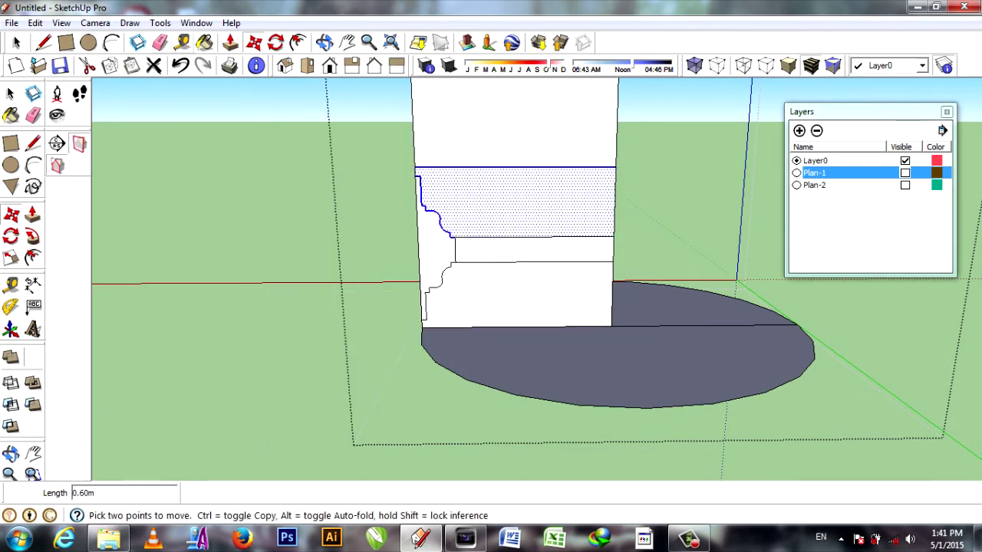
Draw horizontal edges across the wall between the two moldings.
{"action": "key", "text": "e"}
{"action": "scroll", "coordinate": [537, 230], "scroll_direction": "up", "scroll_amount": 3}
{"action": "key", "text": "l"}
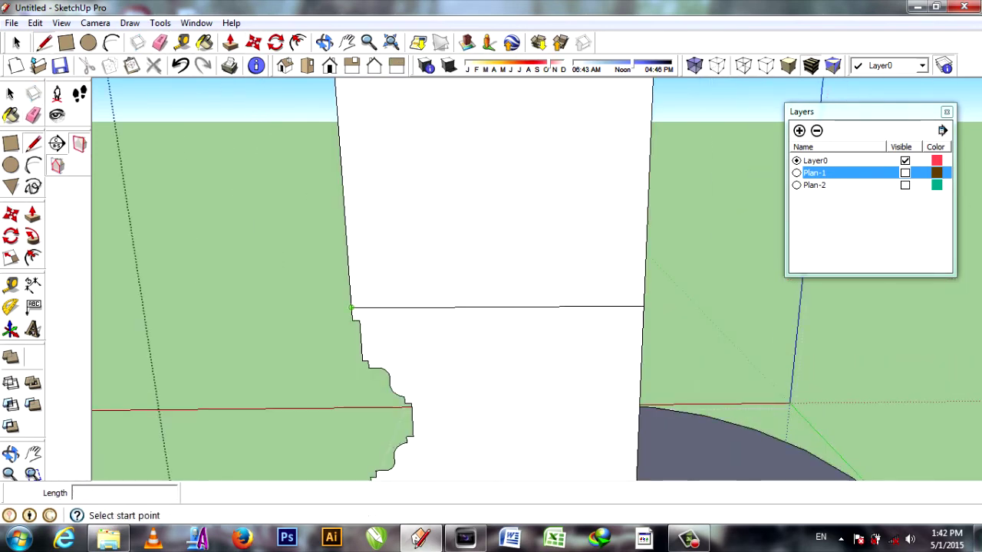
{"action": "left_click", "coordinate": [644, 294]}
{"action": "scroll", "coordinate": [330, 284], "scroll_direction": "up", "scroll_amount": 1}
{"action": "scroll", "coordinate": [330, 284], "scroll_direction": "up", "scroll_amount": 1}
{"action": "scroll", "coordinate": [330, 280], "scroll_direction": "down", "scroll_amount": 1}
{"action": "left_click", "coordinate": [329, 278]}
{"action": "left_click", "coordinate": [670, 278]}
{"action": "scroll", "coordinate": [361, 295], "scroll_direction": "up", "scroll_amount": 2}
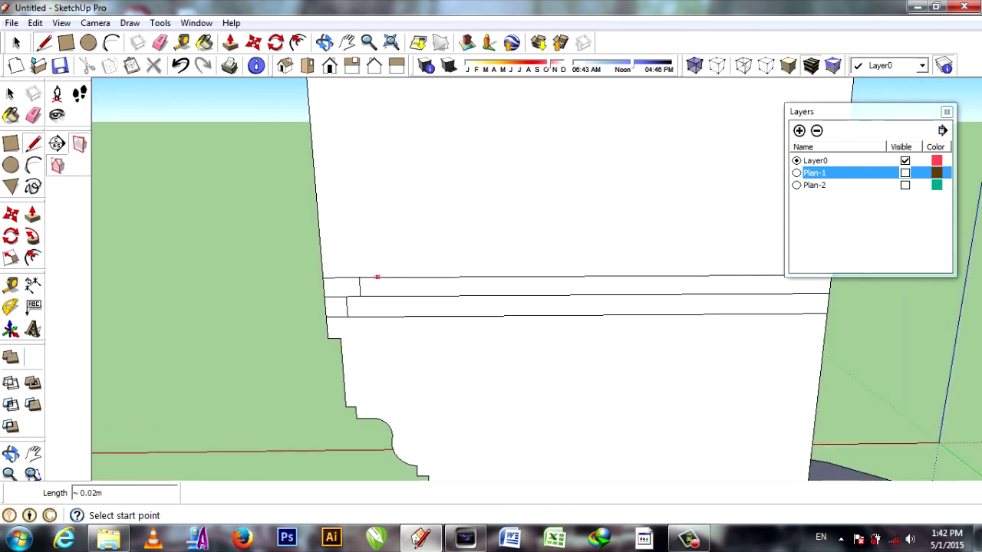
{"action": "scroll", "coordinate": [421, 202], "scroll_direction": "down", "scroll_amount": 3}
{"action": "scroll", "coordinate": [426, 168], "scroll_direction": "up", "scroll_amount": 2}
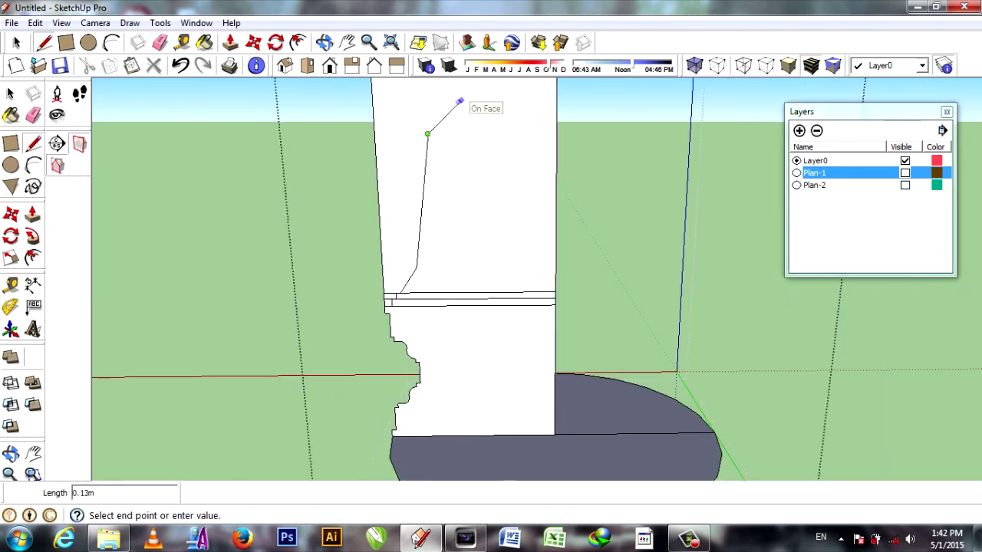
Add a curved arc flare to the profile and erase the chamfer edge beside it.
{"action": "key", "text": "a"}
{"action": "scroll", "coordinate": [438, 225], "scroll_direction": "up", "scroll_amount": 3}
{"action": "left_click", "coordinate": [340, 401]}
{"action": "left_click", "coordinate": [384, 300]}
{"action": "left_click", "coordinate": [364, 340]}
{"action": "scroll", "coordinate": [377, 279], "scroll_direction": "up", "scroll_amount": 2}
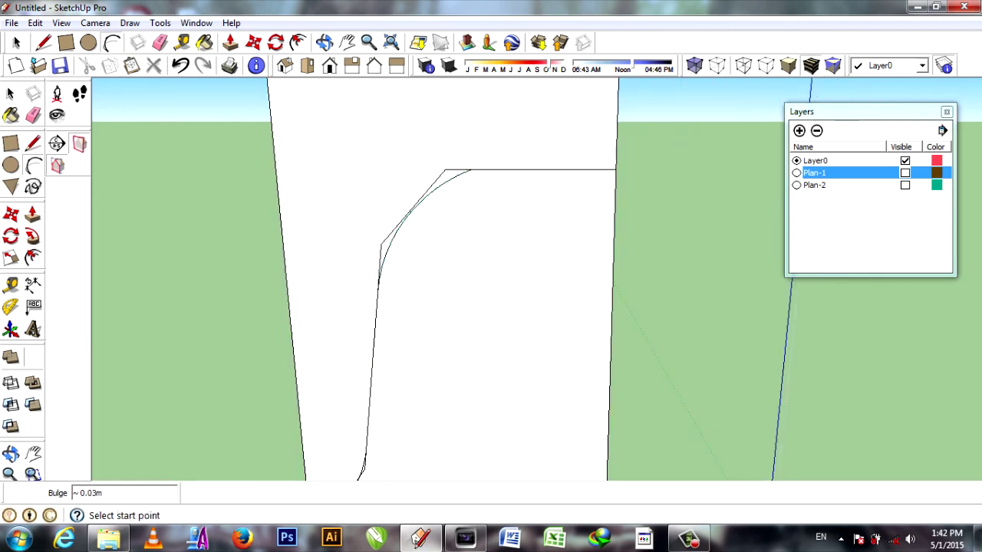
{"action": "key", "text": "e"}
{"action": "left_click", "coordinate": [413, 207]}
{"action": "scroll", "coordinate": [352, 307], "scroll_direction": "up", "scroll_amount": 2}
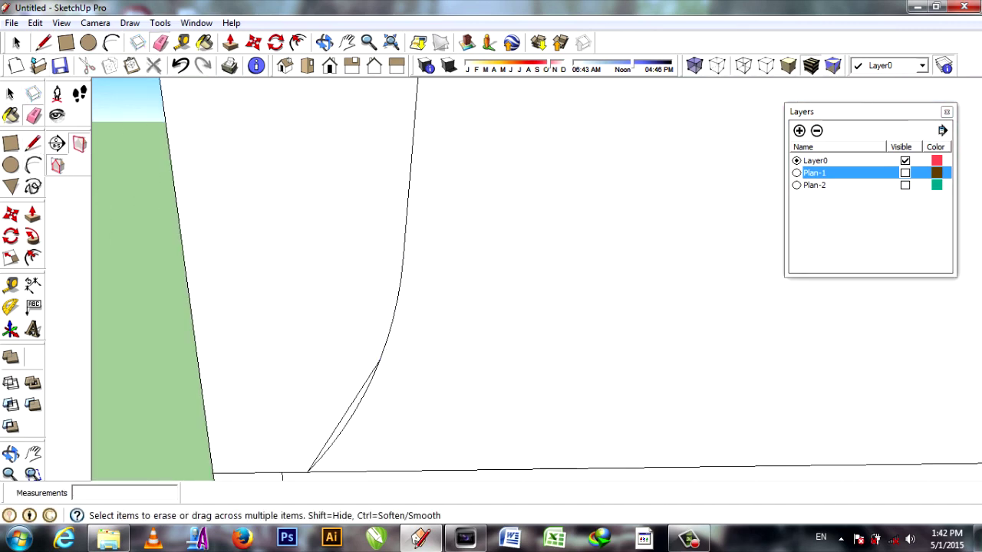
{"action": "scroll", "coordinate": [399, 368], "scroll_direction": "down", "scroll_amount": 3}
{"action": "scroll", "coordinate": [399, 368], "scroll_direction": "down", "scroll_amount": 2}
{"action": "scroll", "coordinate": [399, 368], "scroll_direction": "down", "scroll_amount": 3}
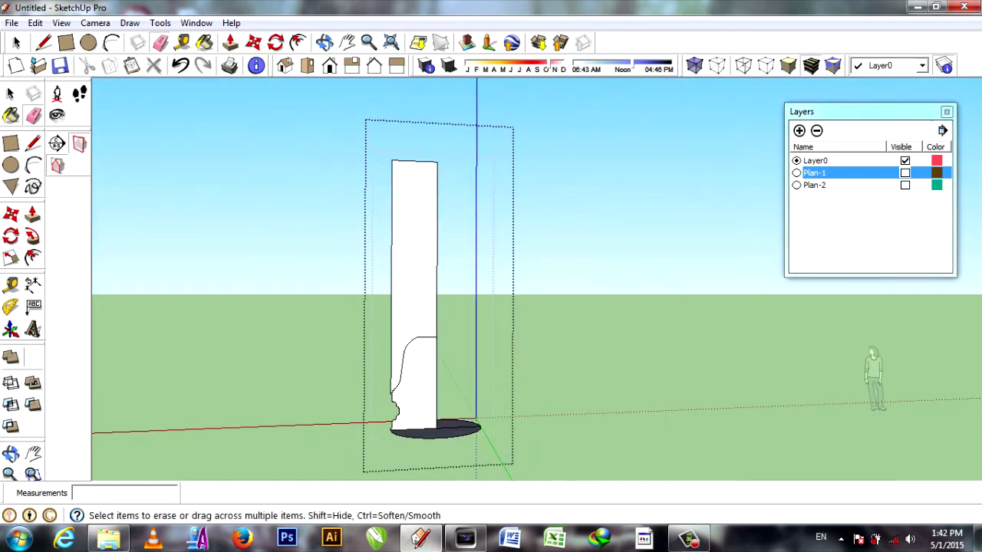
Draw an edge to the wall's right side and erase unneeded profile edges.
{"action": "scroll", "coordinate": [423, 335], "scroll_direction": "up", "scroll_amount": 6}
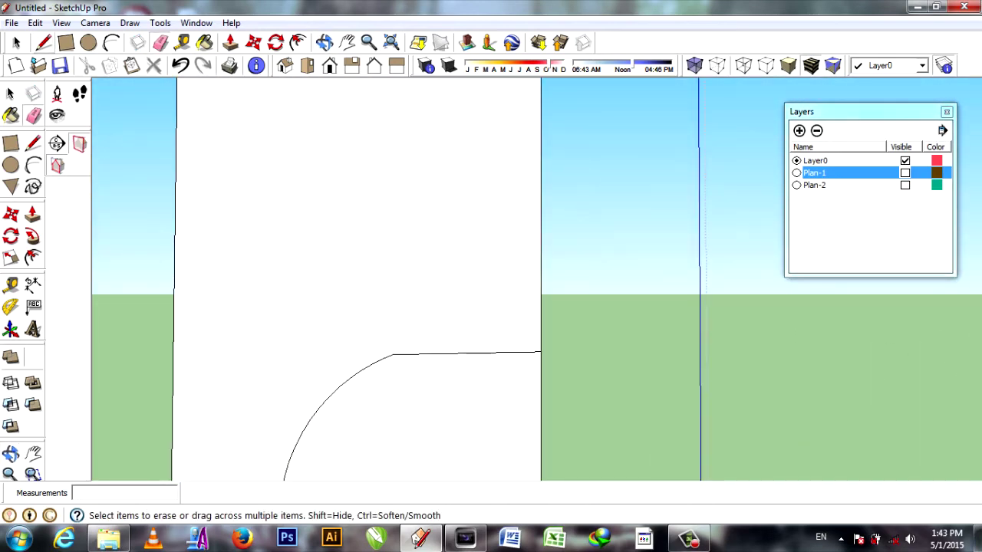
{"action": "key", "text": "l"}
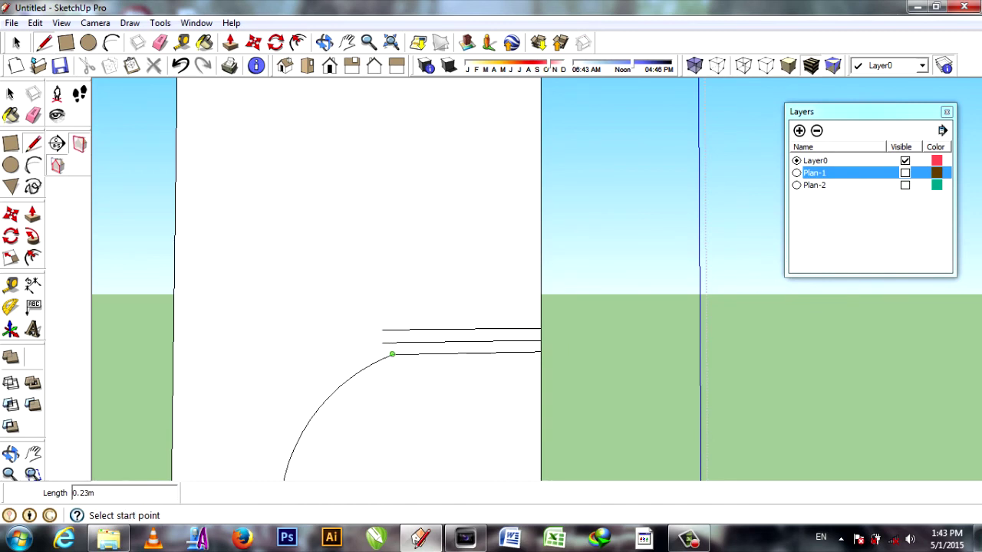
{"action": "scroll", "coordinate": [427, 236], "scroll_direction": "up", "scroll_amount": 2}
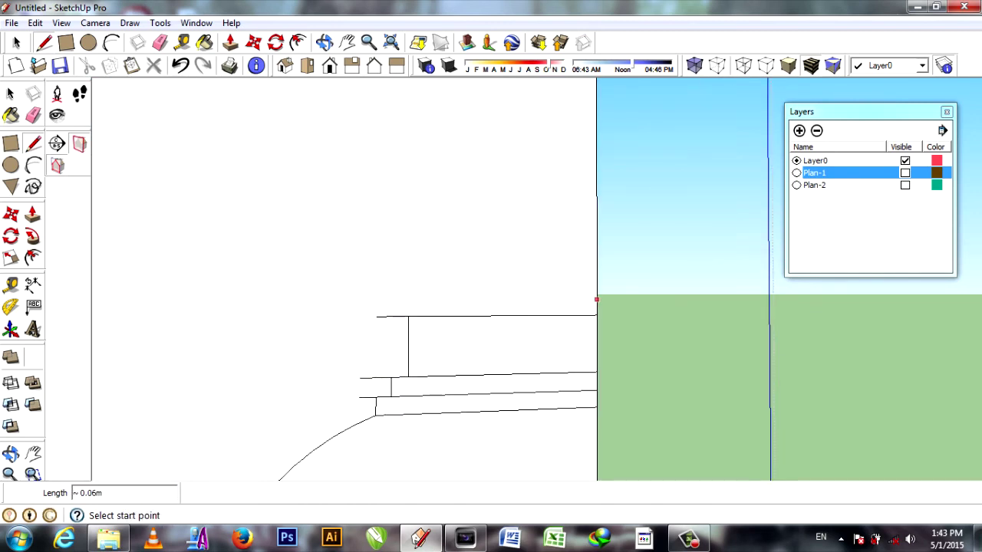
{"action": "left_click", "coordinate": [597, 298]}
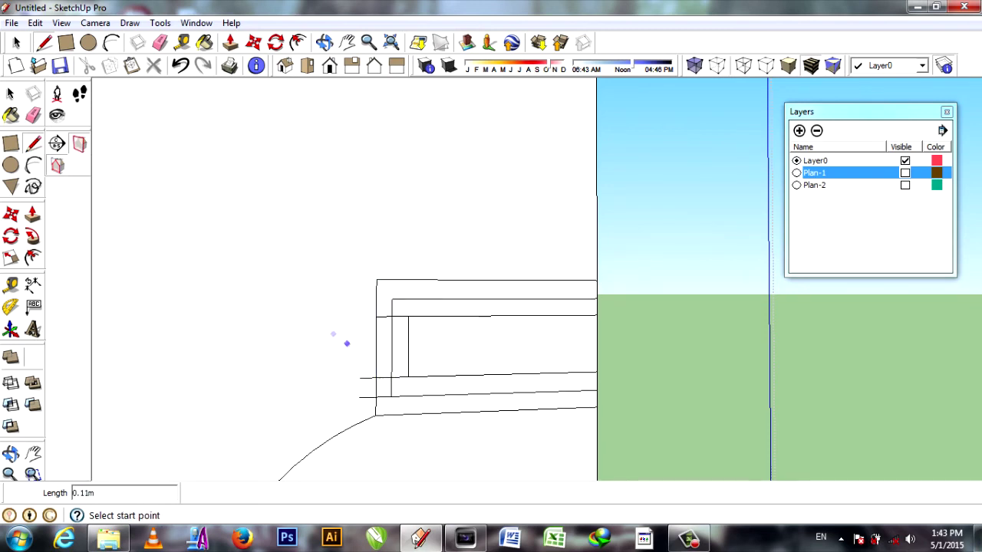
{"action": "key", "text": "e"}
{"action": "scroll", "coordinate": [397, 310], "scroll_direction": "up", "scroll_amount": 1}
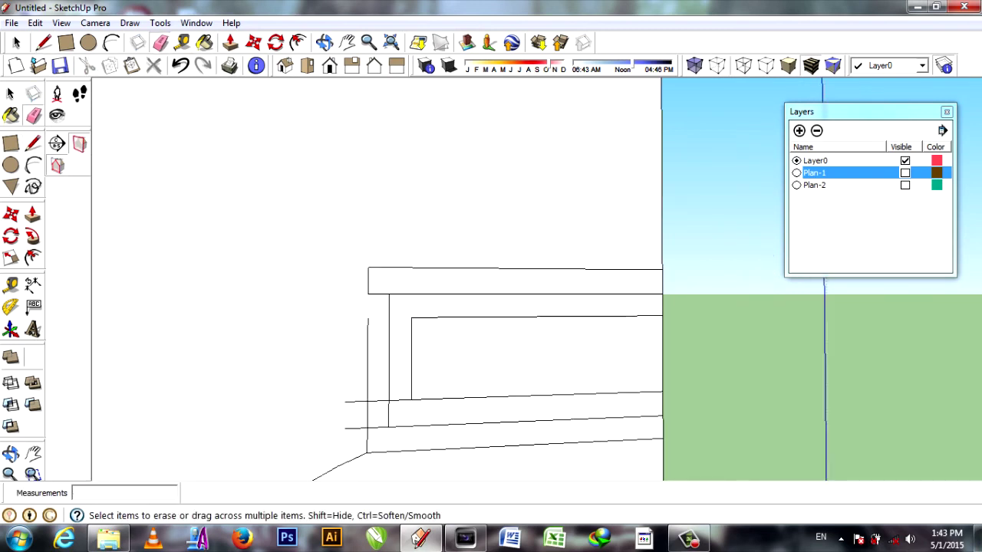
{"action": "scroll", "coordinate": [368, 414], "scroll_direction": "down", "scroll_amount": 3}
{"action": "middle_click_drag", "start_coordinate": [368, 414], "coordinate": [430, 384]}
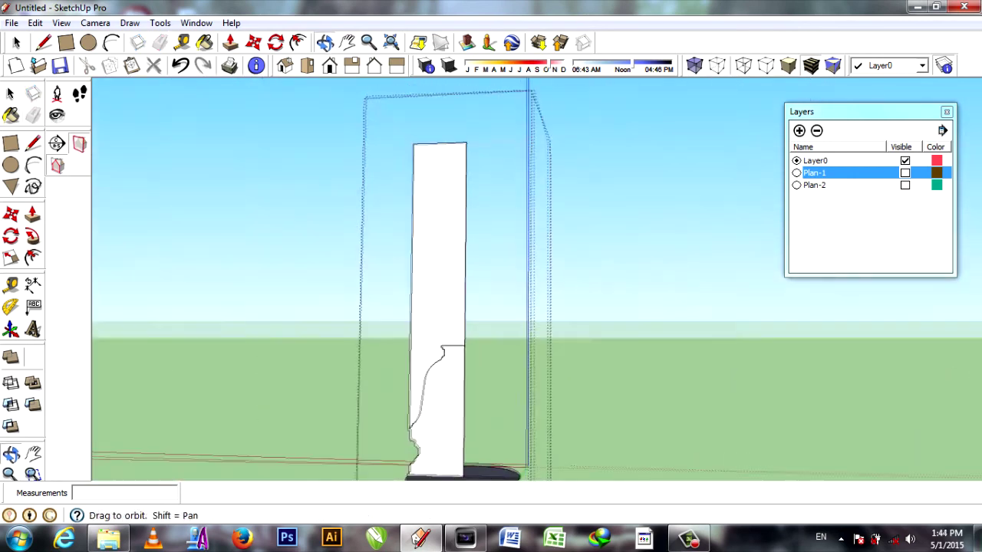
{"action": "scroll", "coordinate": [429, 383], "scroll_direction": "up", "scroll_amount": 3}
{"action": "scroll", "coordinate": [480, 334], "scroll_direction": "up", "scroll_amount": 2}
Draw stacked step rectangles on the molding profile above the curved base.
{"action": "key", "text": "r"}
{"action": "left_click", "coordinate": [448, 358]}
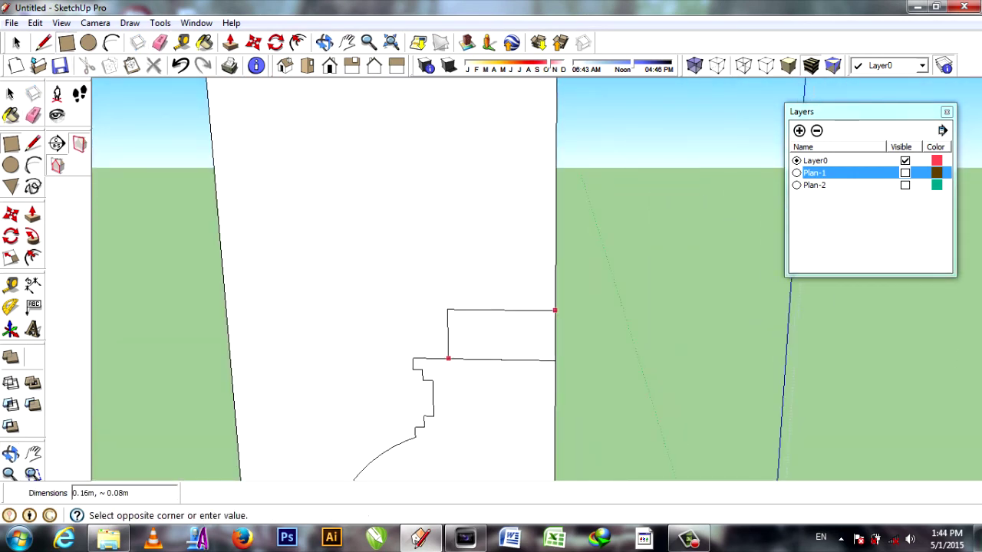
{"action": "left_click", "coordinate": [433, 283]}
{"action": "scroll", "coordinate": [456, 281], "scroll_direction": "up", "scroll_amount": 1}
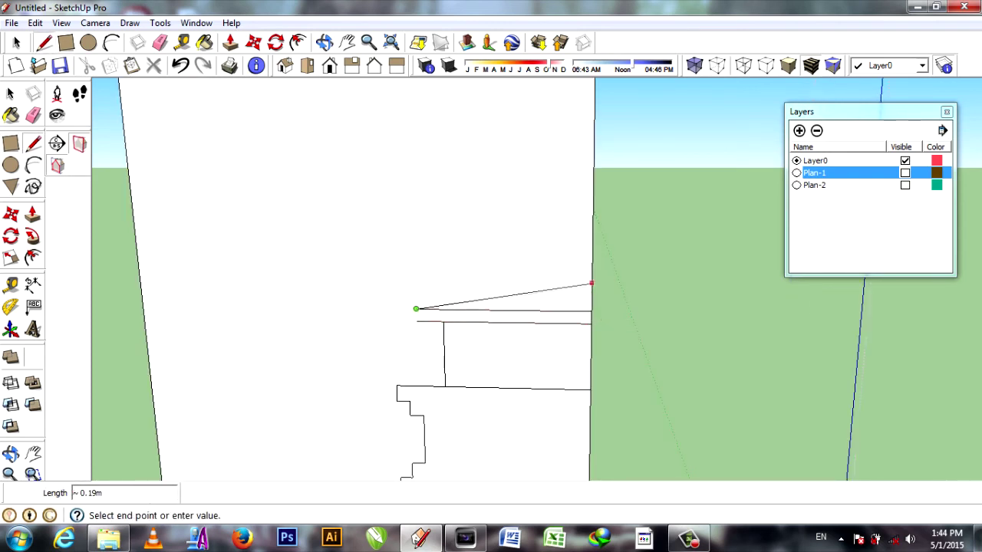
{"action": "key", "text": "r"}
{"action": "left_click", "coordinate": [416, 310]}
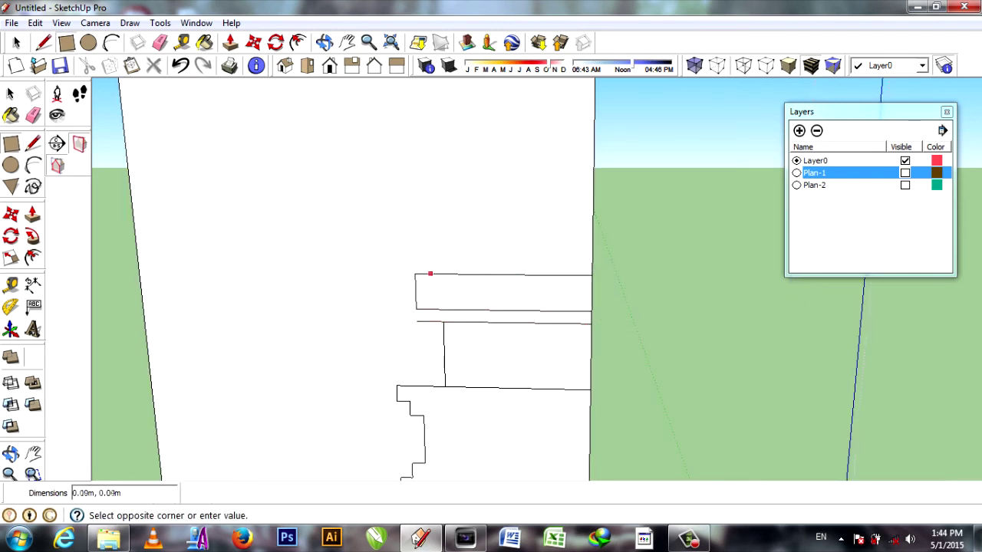
{"action": "scroll", "coordinate": [320, 284], "scroll_direction": "down", "scroll_amount": 2}
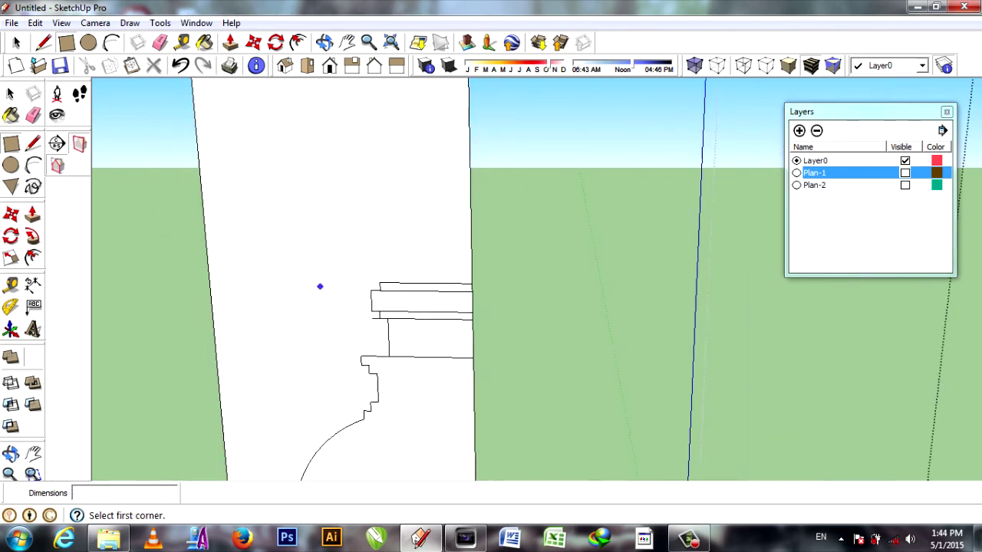
{"action": "scroll", "coordinate": [391, 230], "scroll_direction": "up", "scroll_amount": 3}
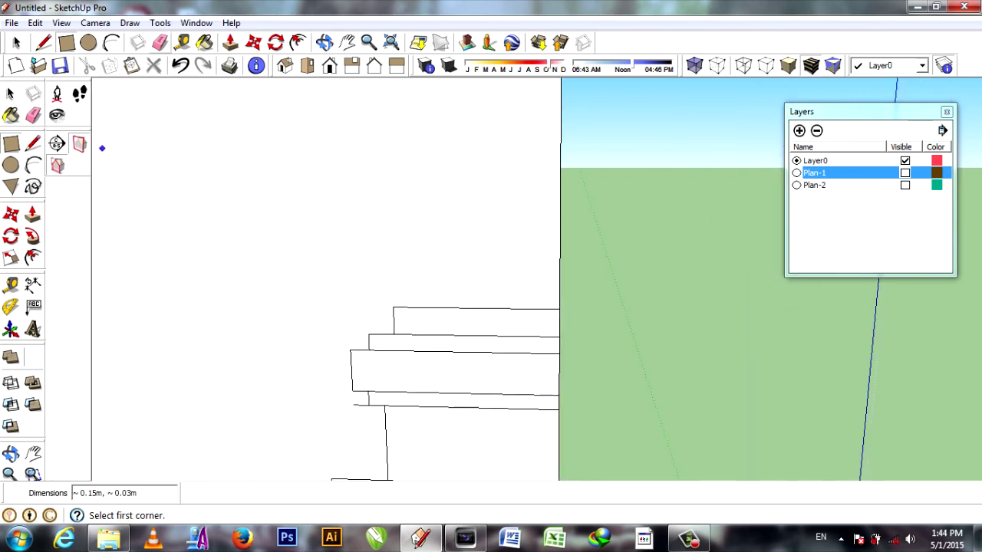
Erase the inner edges between the steps to merge the tier into one face, and select it.
{"action": "key", "text": "e"}
{"action": "left_click_drag", "start_coordinate": [460, 326], "coordinate": [460, 403]}
{"action": "key", "text": "space"}
{"action": "left_click", "coordinate": [460, 361]}
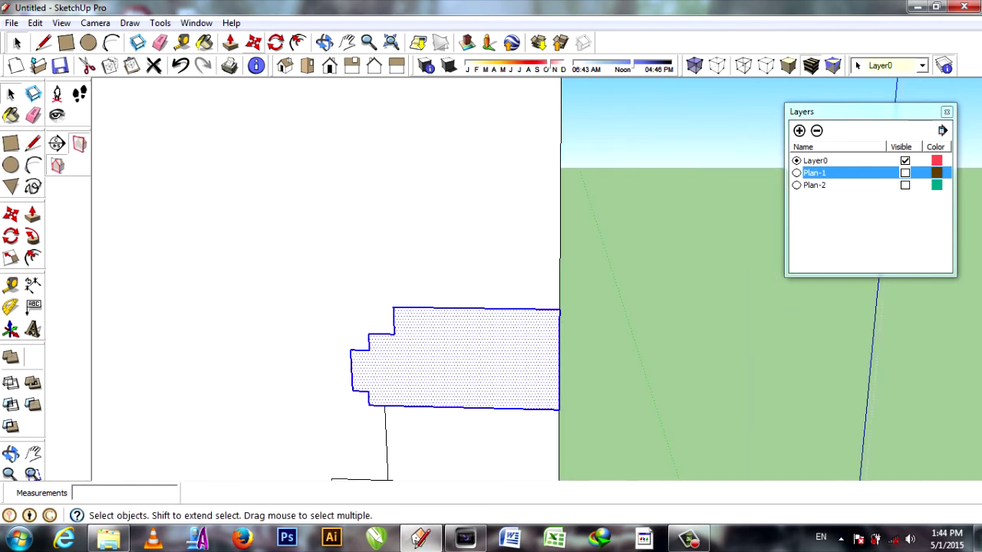
Attempt moving and shrinking the stepped face, then undo the attempt.
{"action": "key", "text": "m"}
{"action": "left_click", "coordinate": [559, 410]}
{"action": "left_click", "coordinate": [559, 309]}
{"action": "key", "text": "s"}
{"action": "left_click_drag", "start_coordinate": [345, 203], "coordinate": [362, 212]}
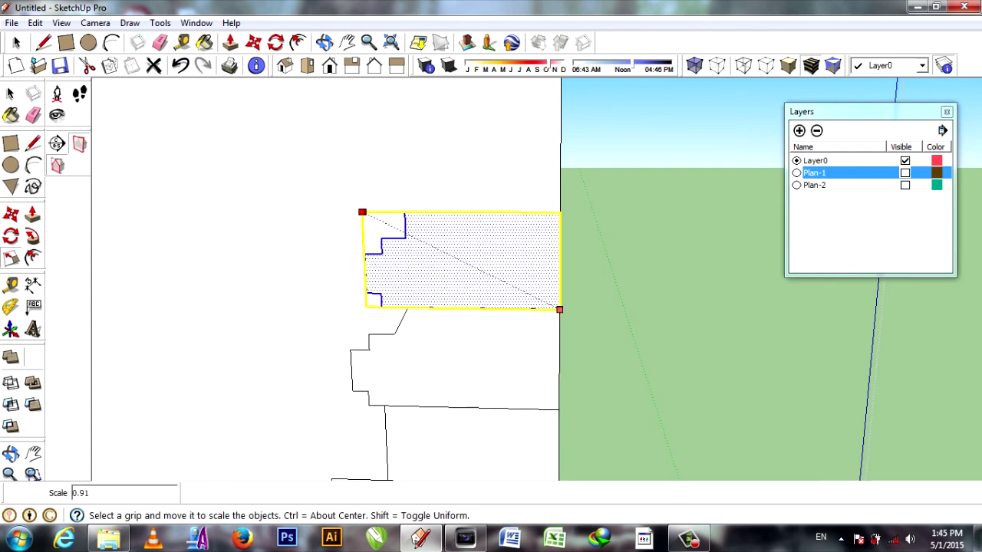
{"action": "key", "text": "Escape"}
{"action": "key", "text": "ctrl+z"}
{"action": "key", "text": "space"}
Shrink the stepped face and snap it onto the profile's corner.
{"action": "key", "text": "m"}
{"action": "left_click", "coordinate": [560, 411]}
{"action": "left_click", "coordinate": [432, 237]}
{"action": "key", "text": "s"}
{"action": "left_click_drag", "start_coordinate": [219, 134], "coordinate": [236, 140]}
{"action": "key", "text": "m"}
{"action": "left_click", "coordinate": [394, 200]}
{"action": "left_click", "coordinate": [559, 309]}
Copy and paste the stepped face, scaling the copy to 0.88.
{"action": "key", "text": "space"}
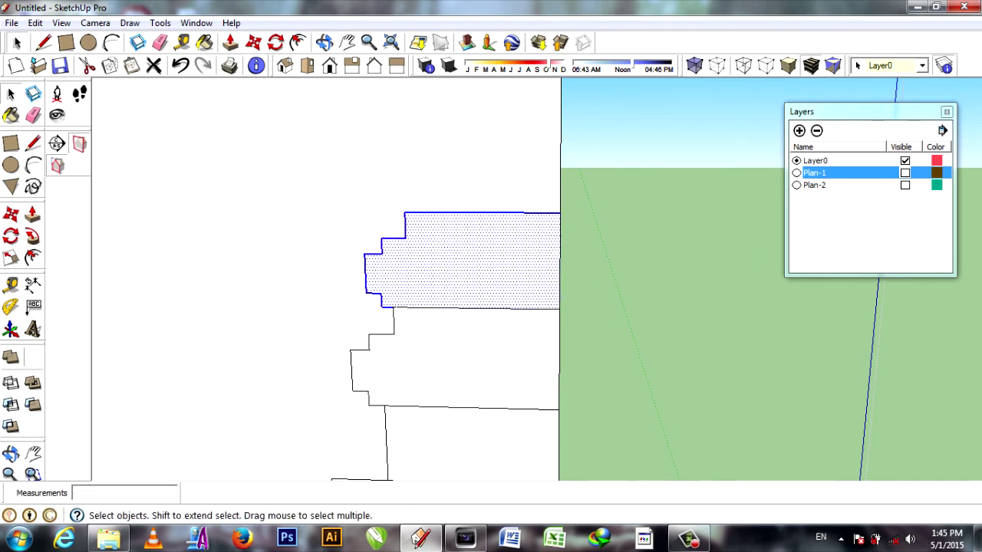
{"action": "key", "text": "ctrl+c"}
{"action": "key", "text": "ctrl+v"}
{"action": "left_click", "coordinate": [225, 175]}
{"action": "key", "text": "s"}
{"action": "left_click", "coordinate": [251, 181]}
{"action": "left_click", "coordinate": [256, 188]}
Set the scaled copy on top of the tier.
{"action": "key", "text": "m"}
{"action": "left_click", "coordinate": [415, 259]}
{"action": "key", "text": "space"}
{"action": "key", "text": "m"}
{"action": "key", "text": "ctrl+z"}
{"action": "key", "text": "s"}
{"action": "key", "text": "m"}
{"action": "left_click", "coordinate": [373, 209]}
{"action": "left_click", "coordinate": [537, 210]}
Delete the stray stepped face left below the stack.
{"action": "scroll", "coordinate": [336, 361], "scroll_direction": "down", "scroll_amount": 2}
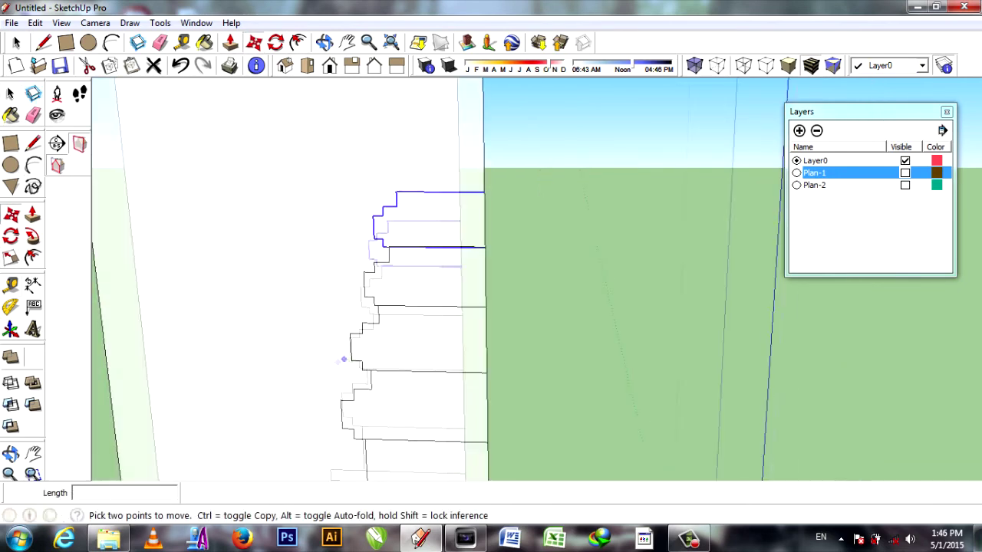
{"action": "scroll", "coordinate": [337, 361], "scroll_direction": "down", "scroll_amount": 1}
{"action": "scroll", "coordinate": [450, 307], "scroll_direction": "up", "scroll_amount": 3}
{"action": "scroll", "coordinate": [486, 401], "scroll_direction": "up", "scroll_amount": 2}
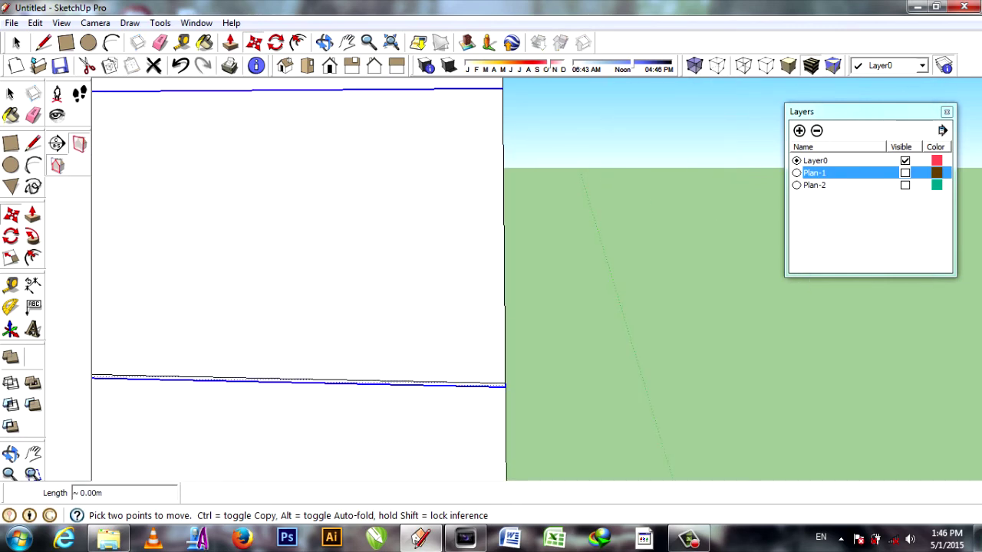
{"action": "scroll", "coordinate": [505, 386], "scroll_direction": "down", "scroll_amount": 3}
{"action": "key", "text": "space"}
{"action": "left_click", "coordinate": [491, 360]}
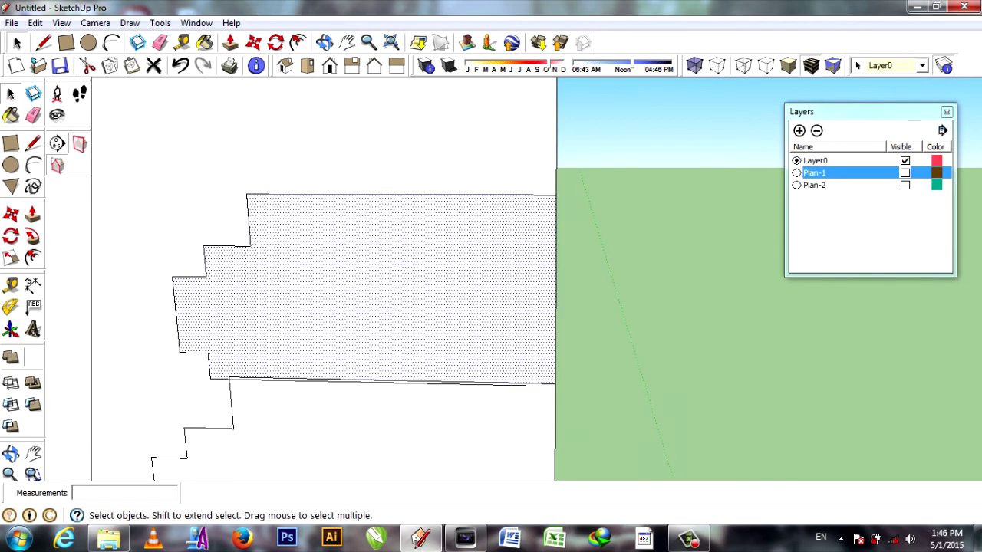
{"action": "key", "text": "e"}
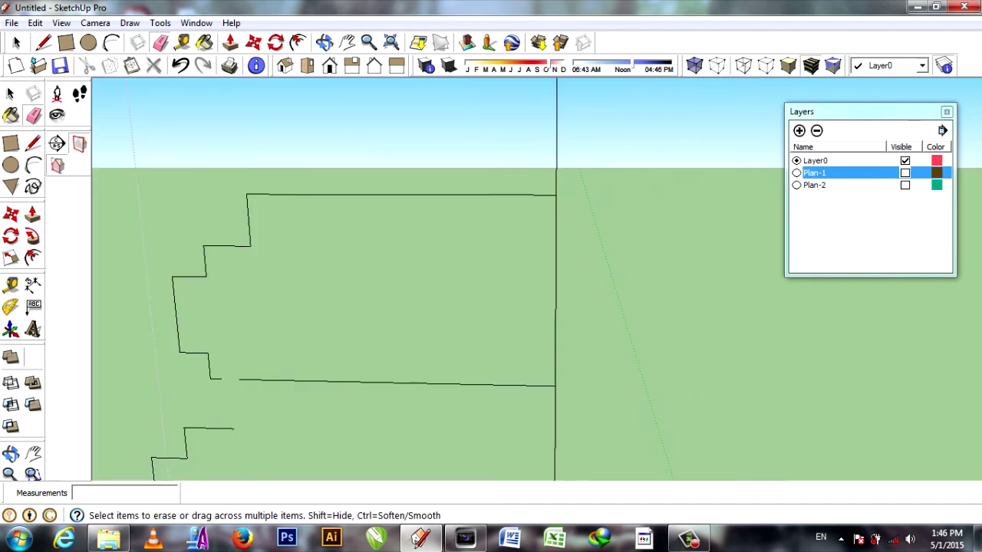
{"action": "scroll", "coordinate": [237, 386], "scroll_direction": "up", "scroll_amount": 2}
{"action": "key", "text": "ctrl+z"}
{"action": "key", "text": "ctrl+y"}
{"action": "key", "text": "ctrl+z"}
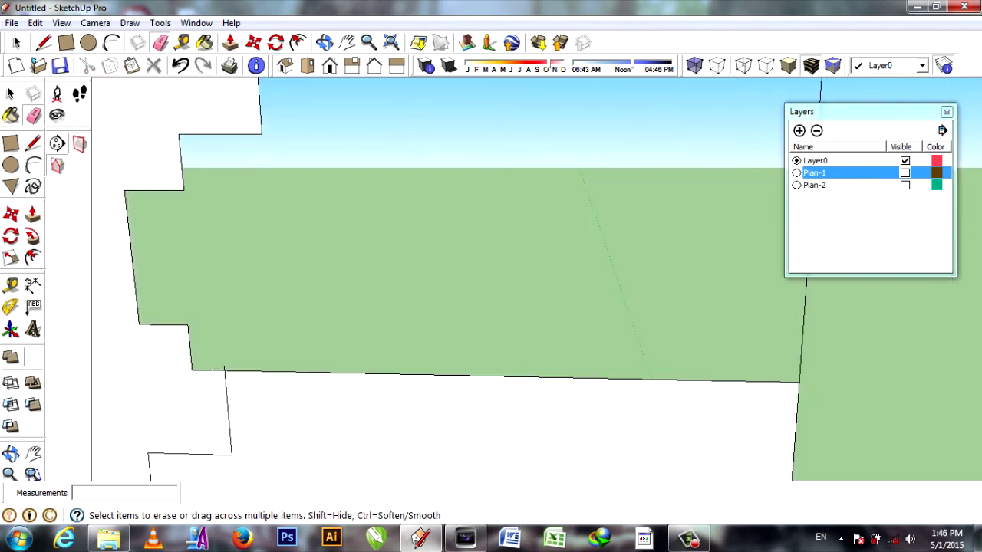
{"action": "key", "text": "ctrl+y"}
Move the stepped face to the right into position.
{"action": "scroll", "coordinate": [491, 306], "scroll_direction": "down", "scroll_amount": 3}
{"action": "key", "text": "space"}
{"action": "left_click", "coordinate": [223, 322]}
{"action": "key", "text": "m"}
{"action": "left_click", "coordinate": [284, 293]}
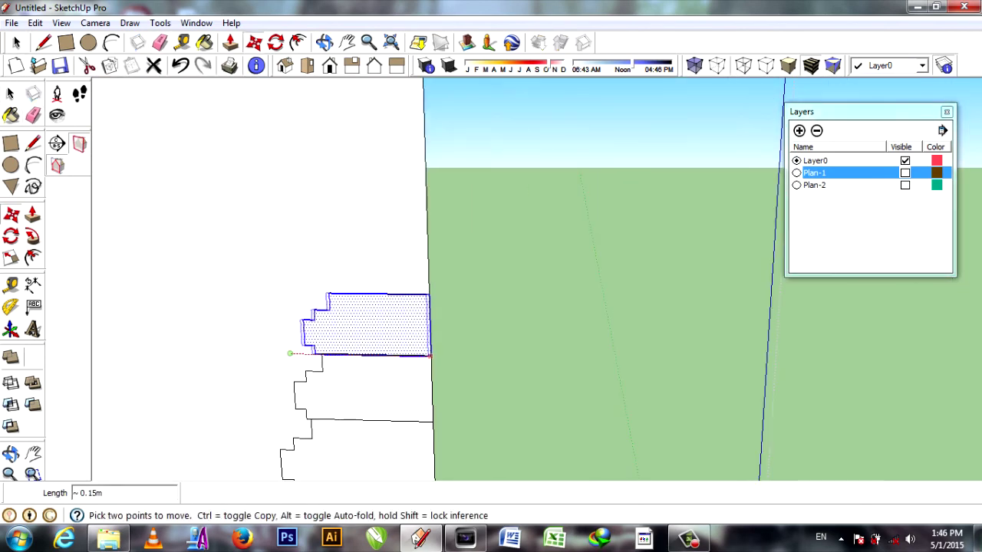
{"action": "scroll", "coordinate": [441, 372], "scroll_direction": "up", "scroll_amount": 4}
{"action": "left_click", "coordinate": [441, 372]}
{"action": "scroll", "coordinate": [441, 372], "scroll_direction": "down", "scroll_amount": 2}
Shrink another stepped face and place it on top of the stack.
{"action": "key", "text": "space"}
{"action": "key", "text": "m"}
{"action": "scroll", "coordinate": [434, 355], "scroll_direction": "down", "scroll_amount": 3}
{"action": "key", "text": "s"}
{"action": "key", "text": "m"}
{"action": "left_click", "coordinate": [347, 246]}
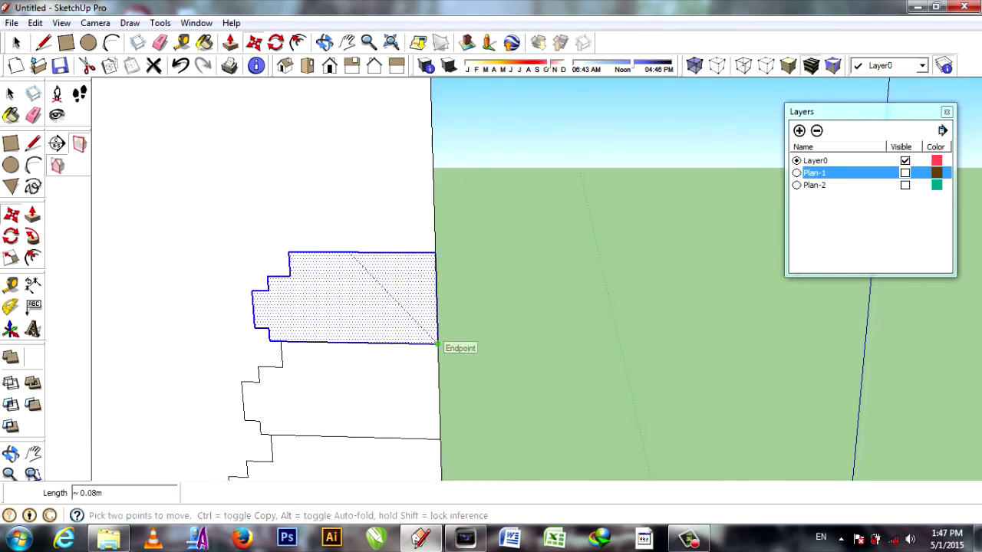
{"action": "scroll", "coordinate": [321, 359], "scroll_direction": "down", "scroll_amount": 3}
{"action": "scroll", "coordinate": [360, 335], "scroll_direction": "up", "scroll_amount": 3}
{"action": "left_click", "coordinate": [169, 176]}
{"action": "key", "text": "s"}
{"action": "left_click_drag", "start_coordinate": [167, 175], "coordinate": [186, 184]}
{"action": "key", "text": "m"}
{"action": "left_click", "coordinate": [342, 259]}
{"action": "left_click", "coordinate": [404, 306]}
Undo the misplaced move and set the smallest tier face onto the top of the stack.
{"action": "key", "text": "space"}
{"action": "key", "text": "m"}
{"action": "key", "text": "ctrl+z"}
{"action": "key", "text": "s"}
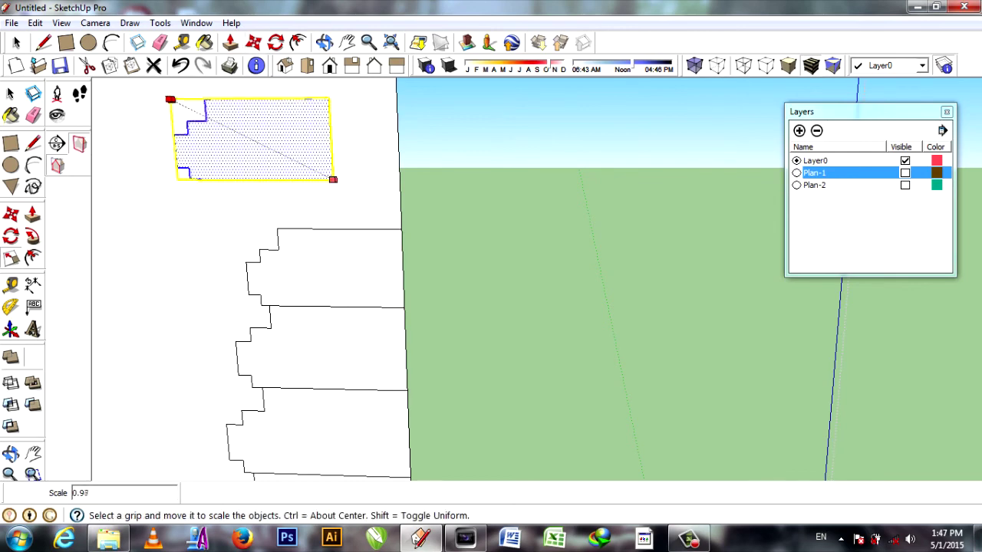
{"action": "key", "text": "m"}
{"action": "left_click", "coordinate": [332, 180]}
{"action": "left_click", "coordinate": [402, 228]}
{"action": "middle_click_drag", "start_coordinate": [401, 228], "coordinate": [345, 253]}
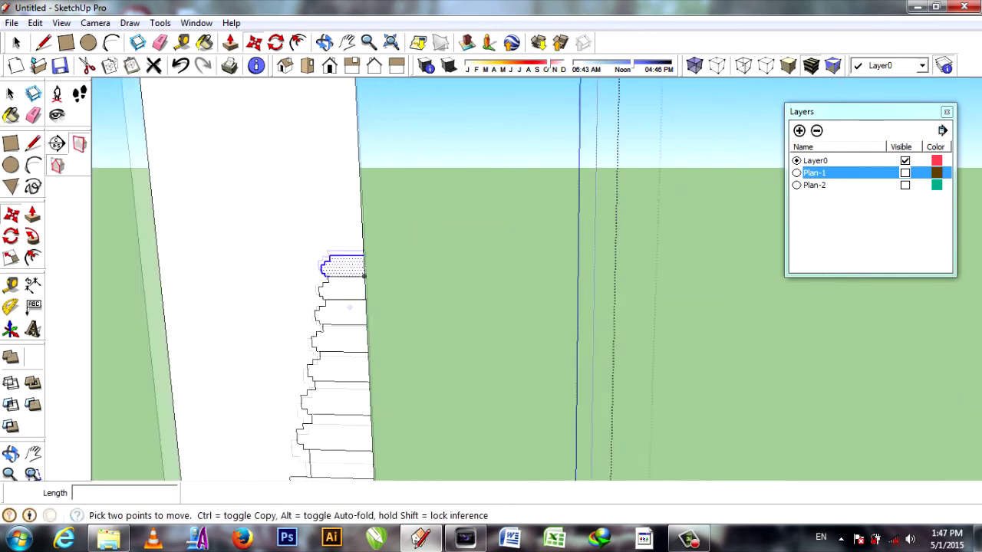
Draw a half-circle arc bulge on a tier's outer edge.
{"action": "key", "text": "a"}
{"action": "scroll", "coordinate": [322, 260], "scroll_direction": "up", "scroll_amount": 5}
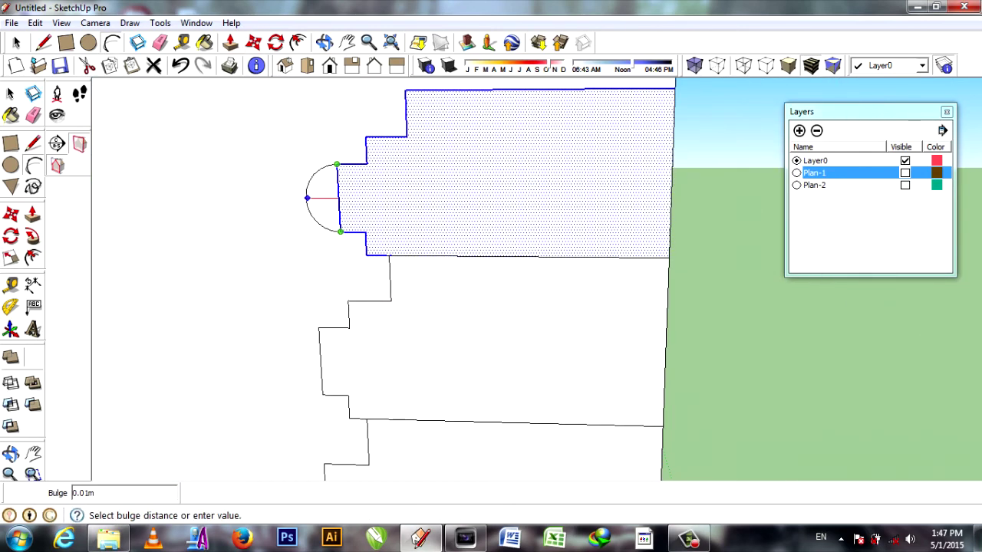
{"action": "middle_click_drag", "start_coordinate": [318, 327], "coordinate": [352, 313]}
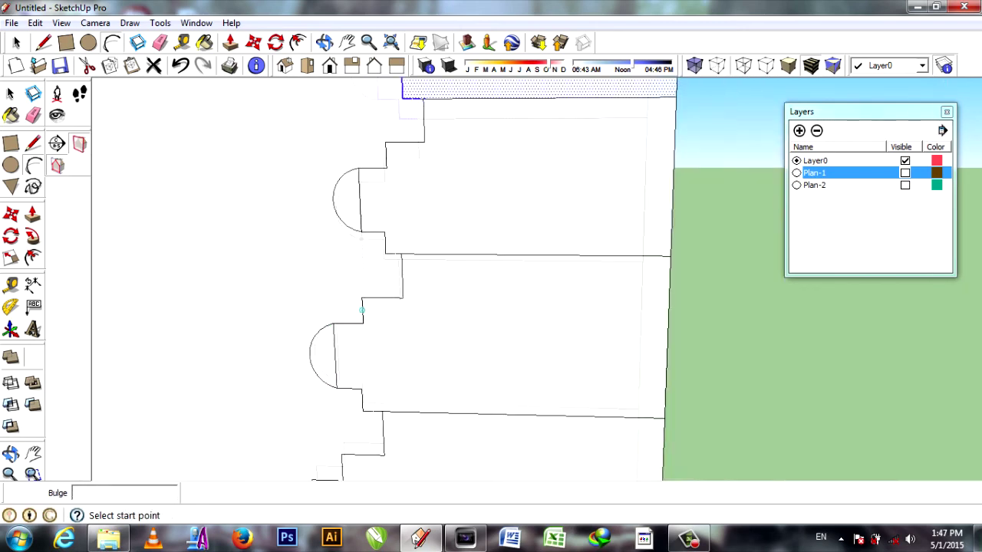
{"action": "left_click", "coordinate": [334, 342]}
{"action": "scroll", "coordinate": [322, 455], "scroll_direction": "down", "scroll_amount": 2}
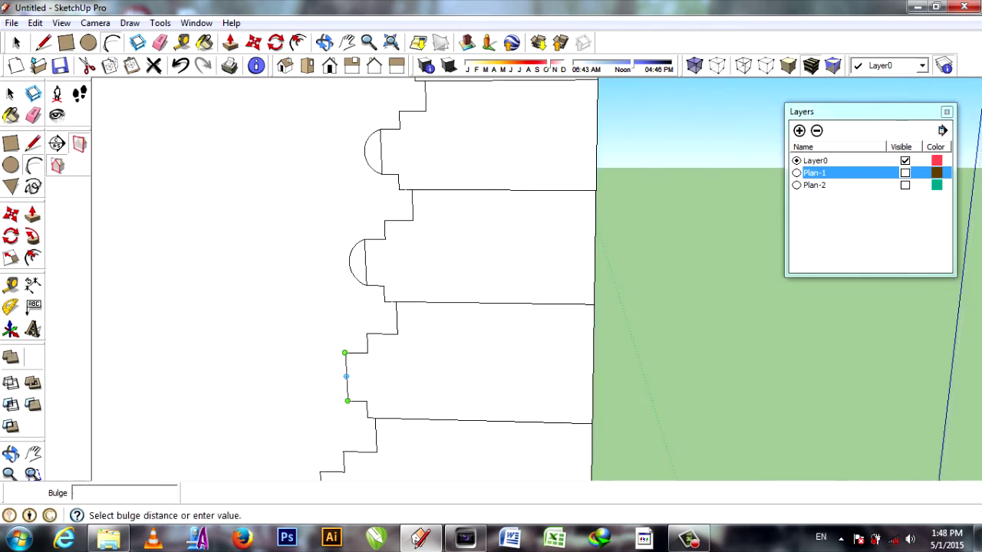
{"action": "key", "text": "Escape"}
{"action": "scroll", "coordinate": [345, 376], "scroll_direction": "down", "scroll_amount": 2}
{"action": "scroll", "coordinate": [364, 366], "scroll_direction": "up", "scroll_amount": 2}
{"action": "key", "text": "Escape"}
Erase the chord line inside the lower tier's arc.
{"action": "middle_click_drag", "start_coordinate": [349, 342], "coordinate": [403, 349]}
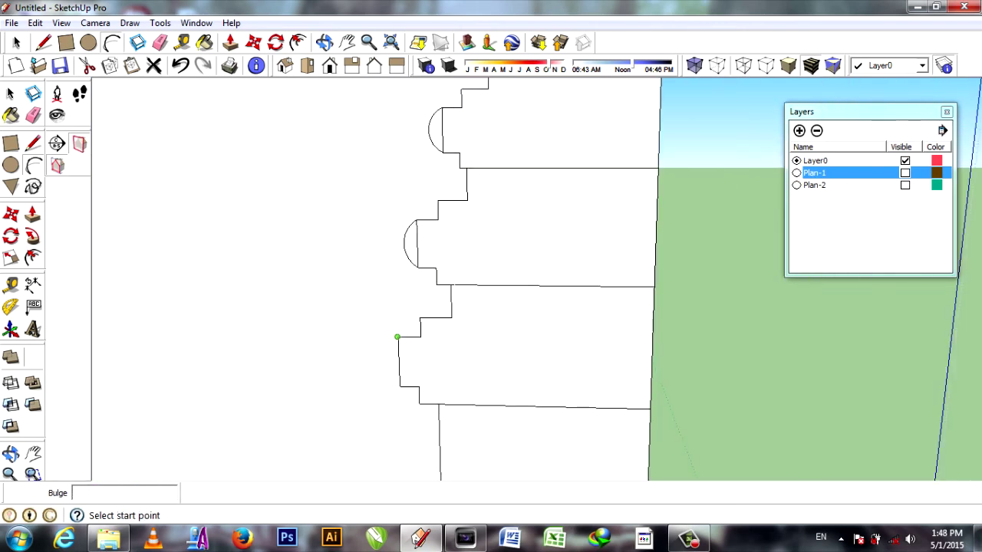
{"action": "key", "text": "e"}
{"action": "left_click", "coordinate": [398, 360]}
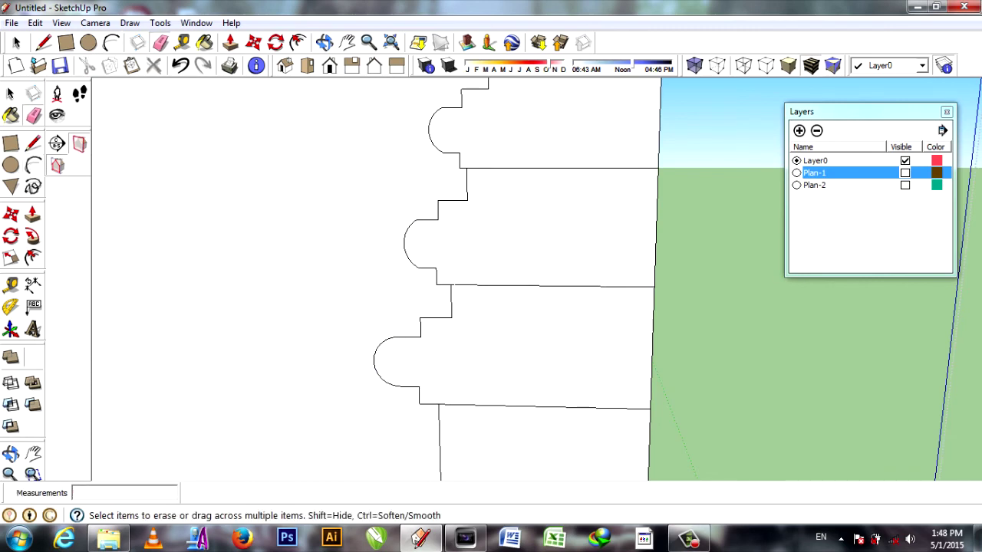
{"action": "scroll", "coordinate": [496, 240], "scroll_direction": "down", "scroll_amount": 3}
{"action": "scroll", "coordinate": [580, 84], "scroll_direction": "down", "scroll_amount": 5}
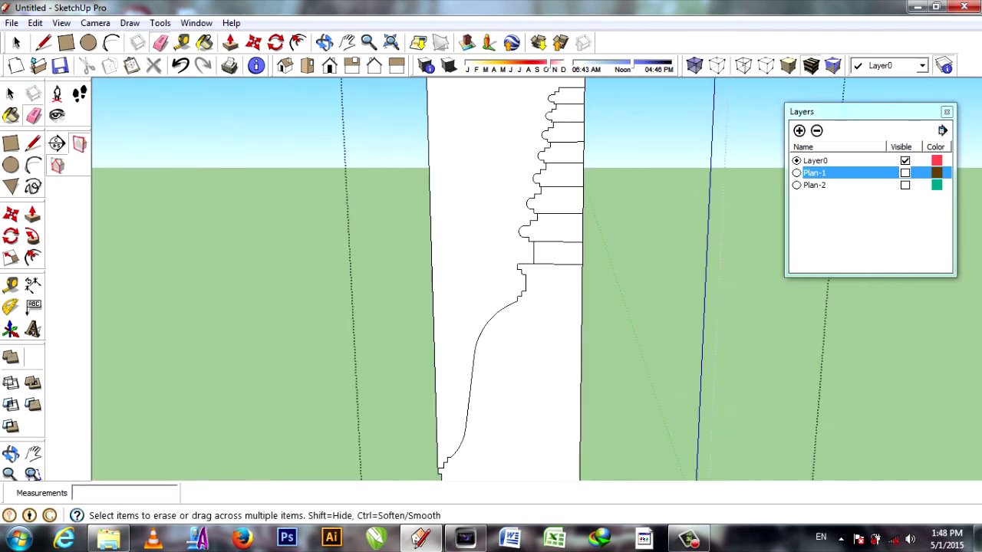
Zoom and orbit around the stupa's half-profile to inspect its stepped outline.
{"action": "scroll", "coordinate": [563, 95], "scroll_direction": "up", "scroll_amount": 3}
{"action": "scroll", "coordinate": [562, 95], "scroll_direction": "up", "scroll_amount": 2}
{"action": "scroll", "coordinate": [562, 95], "scroll_direction": "up", "scroll_amount": 1}
{"action": "scroll", "coordinate": [546, 134], "scroll_direction": "down", "scroll_amount": 1}
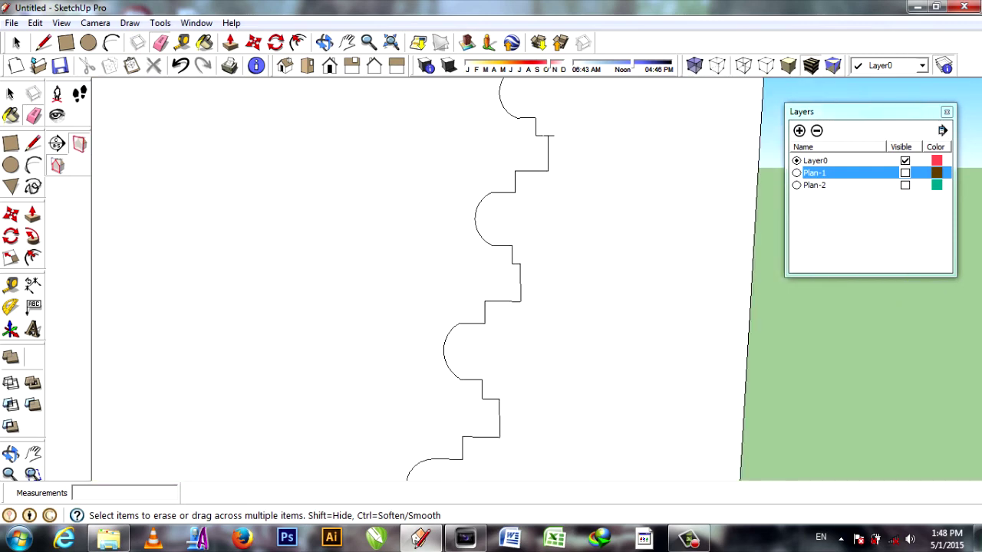
{"action": "scroll", "coordinate": [546, 135], "scroll_direction": "down", "scroll_amount": 2}
{"action": "scroll", "coordinate": [546, 134], "scroll_direction": "up", "scroll_amount": 5}
{"action": "scroll", "coordinate": [598, 222], "scroll_direction": "down", "scroll_amount": 2}
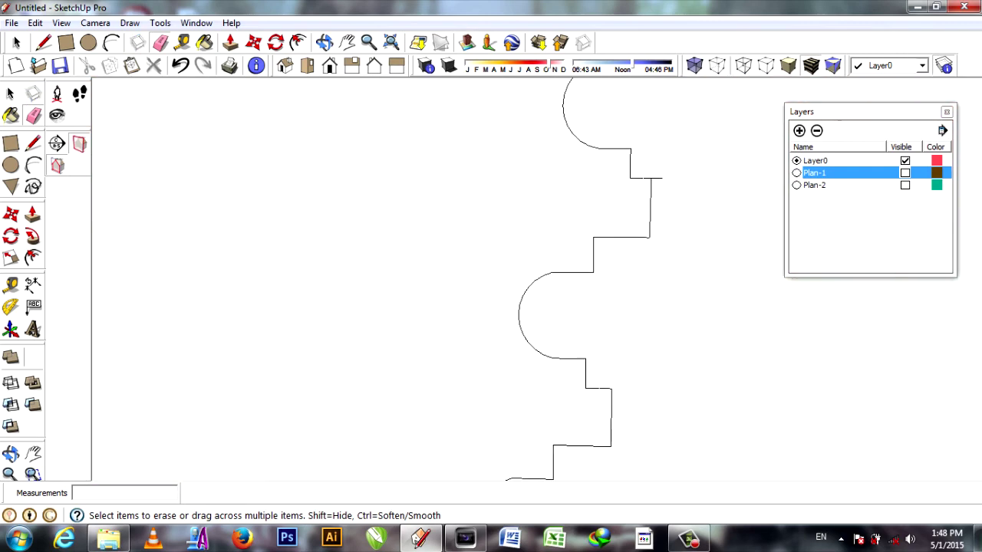
{"action": "scroll", "coordinate": [598, 223], "scroll_direction": "down", "scroll_amount": 2}
{"action": "scroll", "coordinate": [598, 222], "scroll_direction": "up", "scroll_amount": 2}
{"action": "key", "text": "l"}
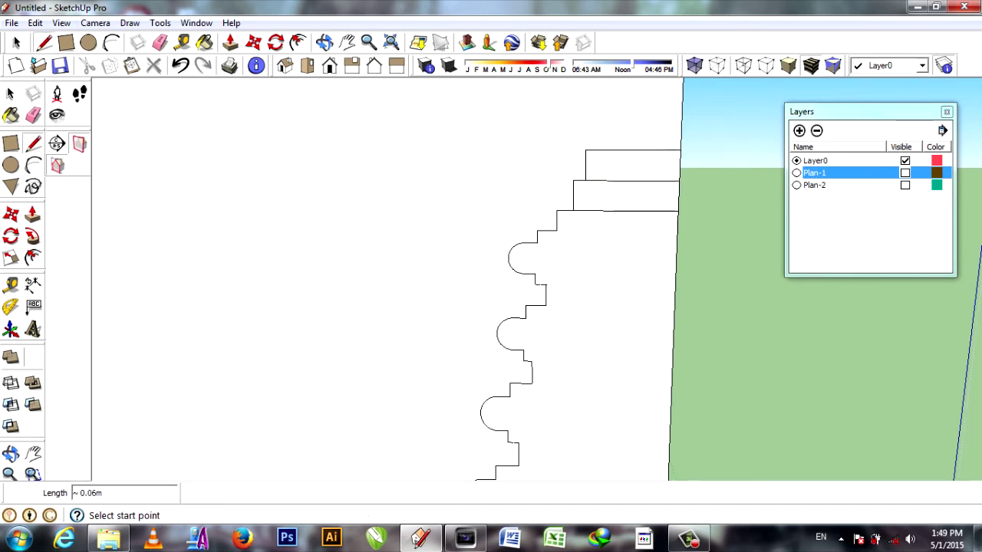
{"action": "scroll", "coordinate": [608, 148], "scroll_direction": "down", "scroll_amount": 3}
{"action": "mouse_move", "coordinate": [608, 149]}
{"action": "middle_mouse_down"}
{"action": "mouse_move", "coordinate": [580, 193]}
{"action": "mouse_move", "coordinate": [566, 339]}
{"action": "middle_mouse_up"}
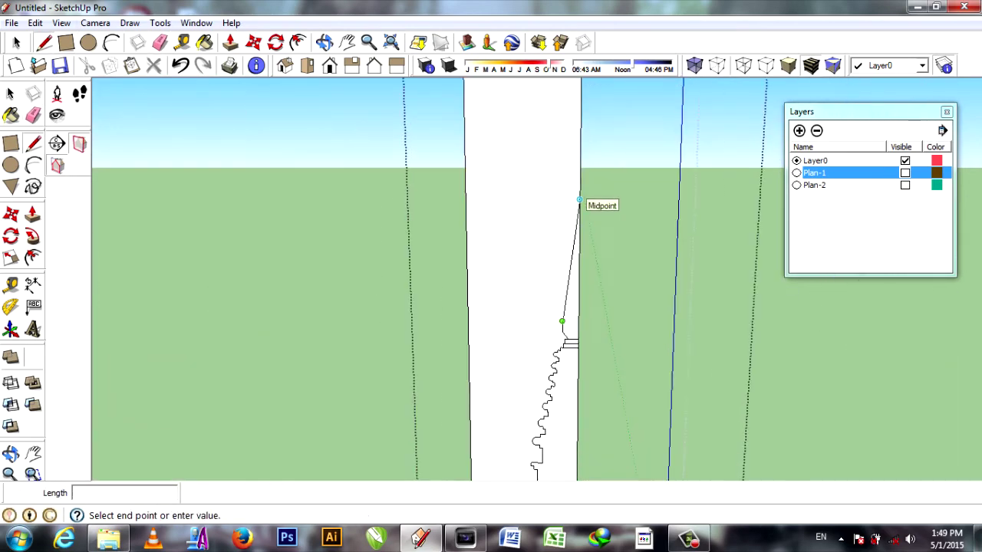
{"action": "scroll", "coordinate": [556, 383], "scroll_direction": "up", "scroll_amount": 1}
{"action": "scroll", "coordinate": [581, 202], "scroll_direction": "up", "scroll_amount": 2}
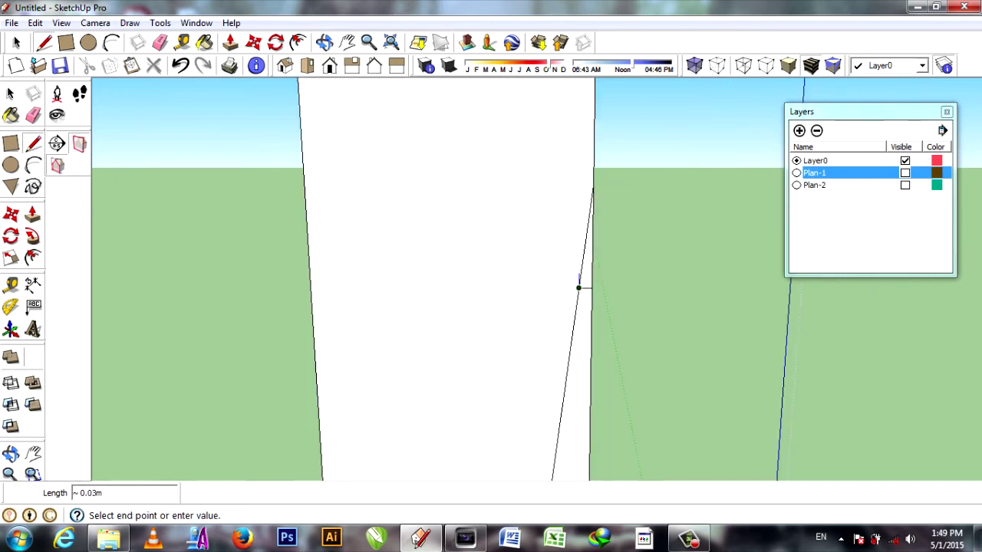
{"action": "scroll", "coordinate": [578, 288], "scroll_direction": "up", "scroll_amount": 2}
{"action": "scroll", "coordinate": [567, 269], "scroll_direction": "down", "scroll_amount": 1}
Add a bulged curve to the profile above the top step and erase leftover edges.
{"action": "key", "text": "e"}
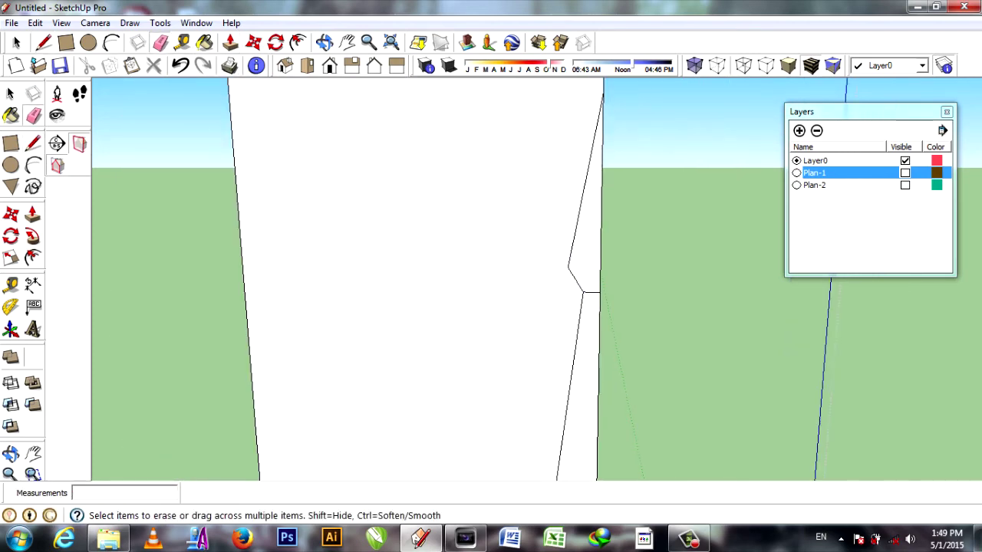
{"action": "scroll", "coordinate": [610, 218], "scroll_direction": "up", "scroll_amount": 2}
{"action": "key", "text": "l"}
{"action": "left_click", "coordinate": [555, 351]}
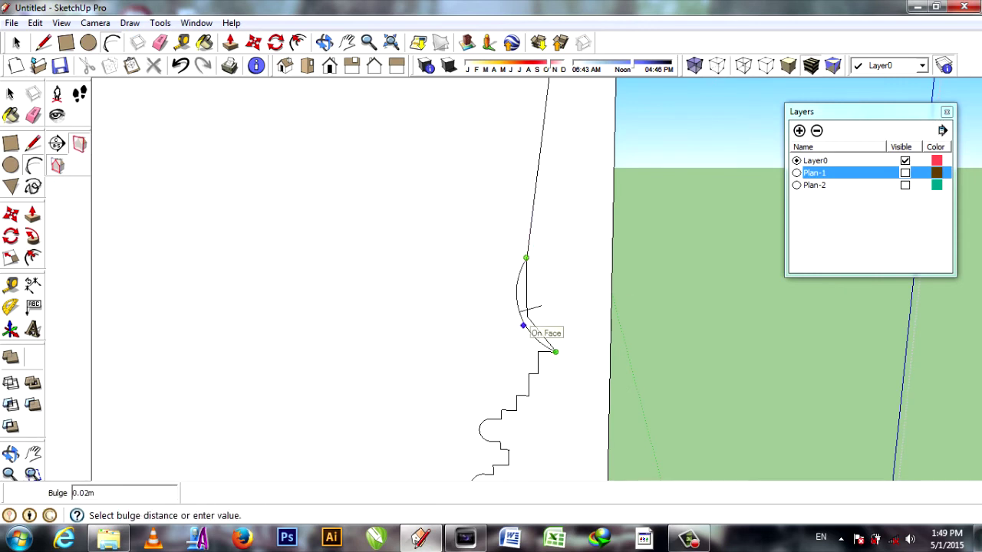
{"action": "scroll", "coordinate": [540, 322], "scroll_direction": "up", "scroll_amount": 2}
{"action": "left_click", "coordinate": [498, 230]}
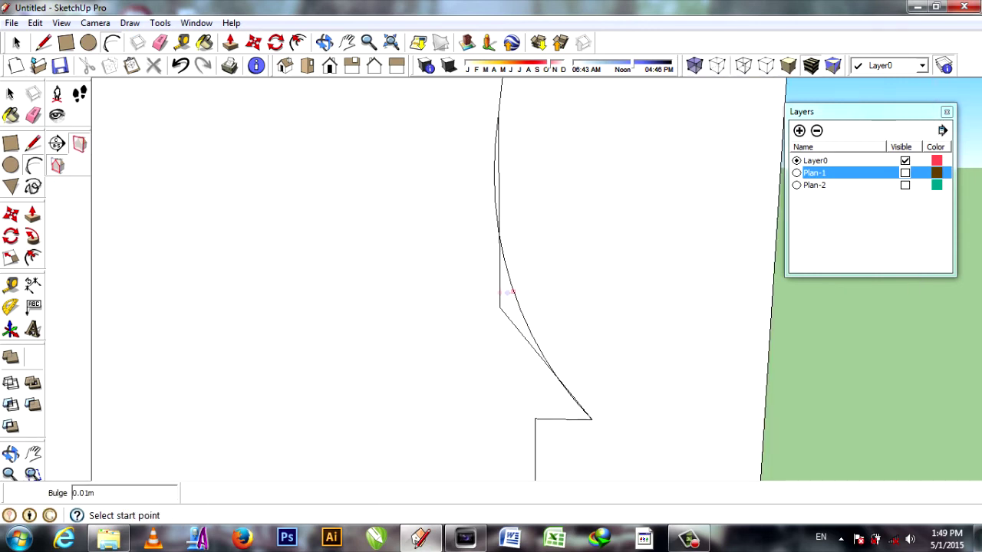
{"action": "key", "text": "e"}
{"action": "scroll", "coordinate": [568, 414], "scroll_direction": "up", "scroll_amount": 5}
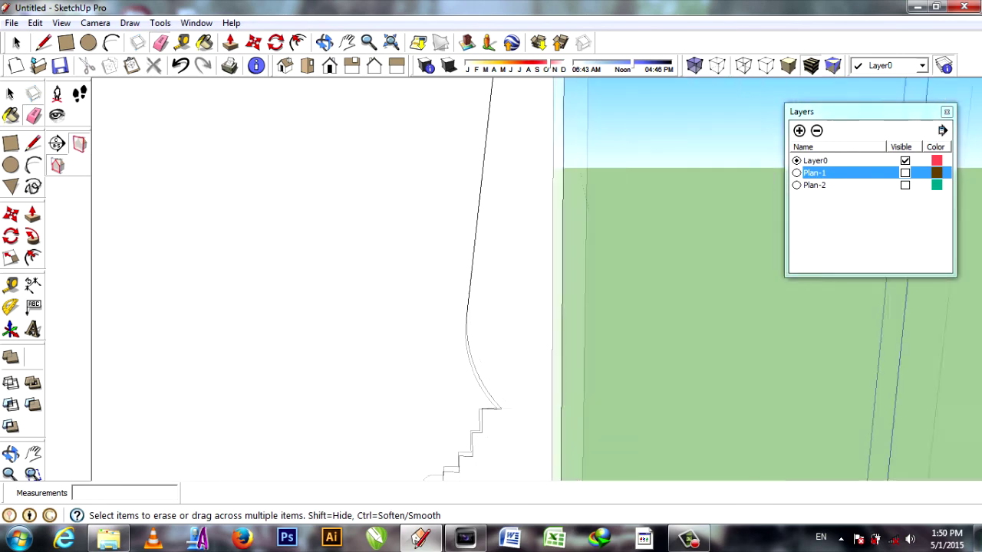
Draw a two-point arc rounding the small notch higher up the profile.
{"action": "key", "text": "a"}
{"action": "scroll", "coordinate": [471, 218], "scroll_direction": "up", "scroll_amount": 2}
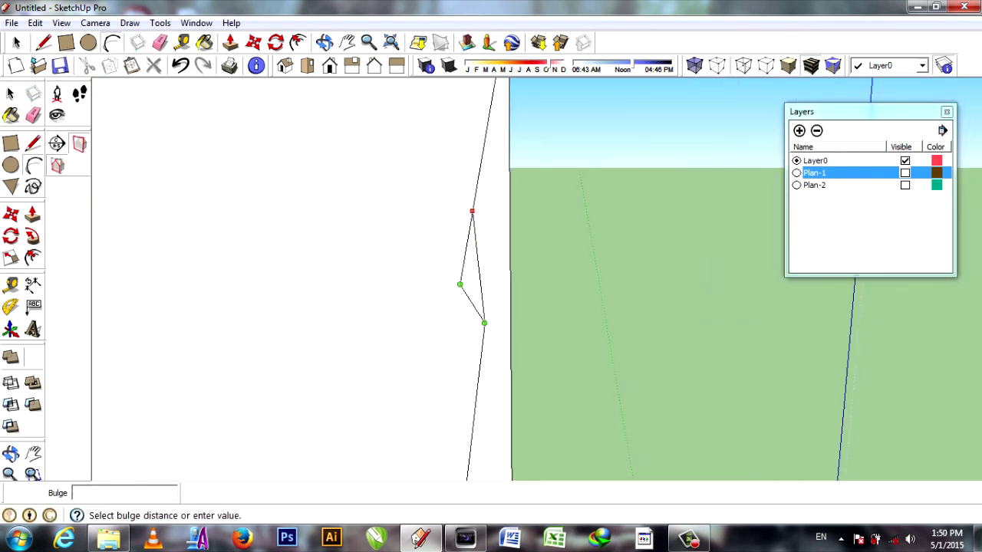
{"action": "mouse_move", "coordinate": [465, 284]}
{"action": "middle_mouse_down"}
{"action": "mouse_move", "coordinate": [460, 296]}
{"action": "mouse_move", "coordinate": [521, 322]}
{"action": "mouse_move", "coordinate": [491, 276]}
{"action": "mouse_move", "coordinate": [547, 135]}
{"action": "mouse_move", "coordinate": [521, 88]}
{"action": "middle_mouse_up"}
{"action": "left_click", "coordinate": [483, 322]}
{"action": "key", "text": "e"}
{"action": "scroll", "coordinate": [507, 291], "scroll_direction": "down", "scroll_amount": 3}
{"action": "key", "text": "l"}
{"action": "scroll", "coordinate": [505, 234], "scroll_direction": "up", "scroll_amount": 3}
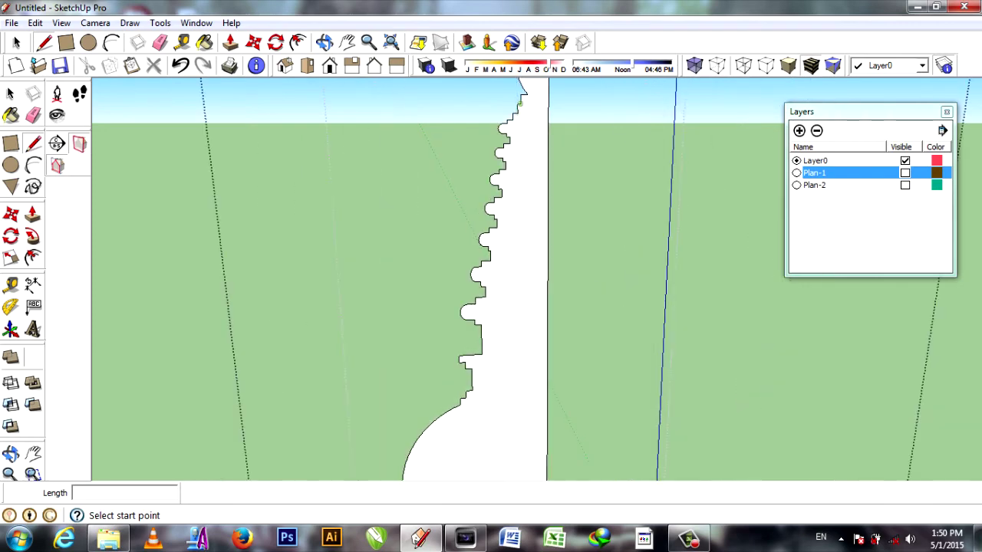
Add a final line along the spire profile and tidy its edges.
{"action": "left_click", "coordinate": [481, 418]}
{"action": "scroll", "coordinate": [481, 419], "scroll_direction": "down", "scroll_amount": 3}
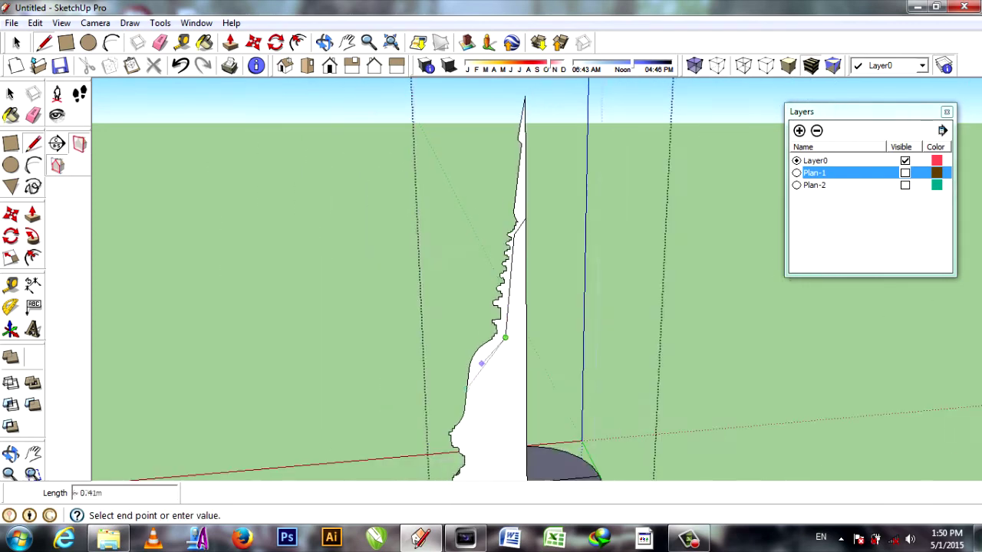
{"action": "mouse_move", "coordinate": [481, 418]}
{"action": "middle_mouse_down"}
{"action": "mouse_move", "coordinate": [471, 405]}
{"action": "mouse_move", "coordinate": [484, 458]}
{"action": "middle_mouse_up"}
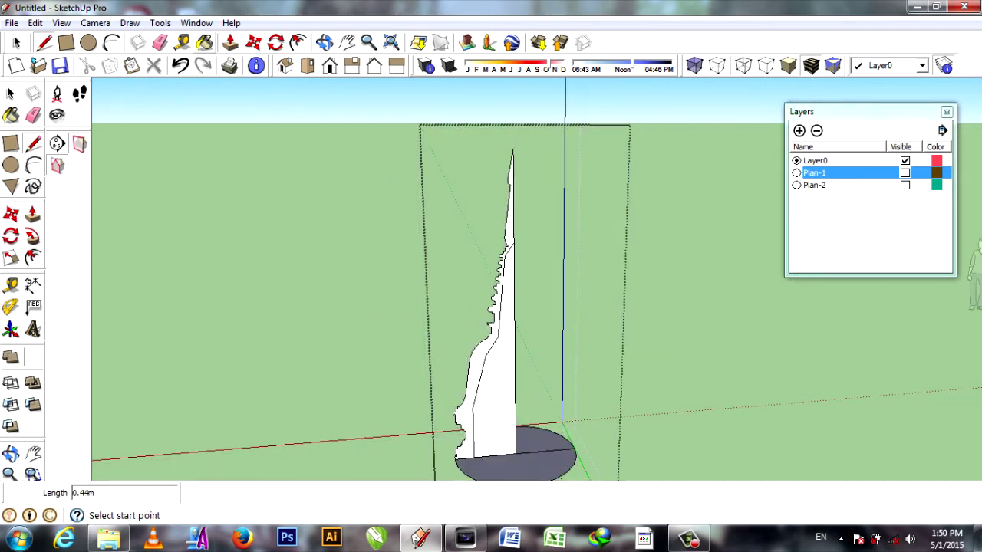
{"action": "key", "text": "e"}
{"action": "middle_click_drag", "start_coordinate": [491, 307], "coordinate": [460, 291]}
Sweep the profile around the circular base with Follow Me into a solid stupa.
{"action": "scroll", "coordinate": [476, 307], "scroll_direction": "up", "scroll_amount": 2}
{"action": "left_click", "coordinate": [79, 144]}
{"action": "left_click", "coordinate": [434, 329]}
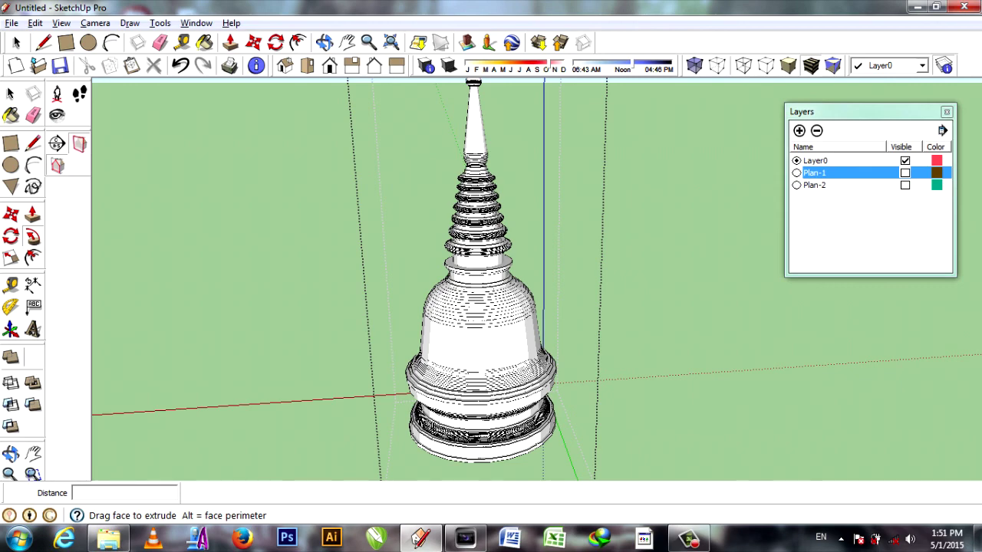
{"action": "mouse_move", "coordinate": [491, 307]}
{"action": "middle_mouse_down"}
{"action": "mouse_move", "coordinate": [460, 291]}
{"action": "mouse_move", "coordinate": [475, 276]}
{"action": "mouse_move", "coordinate": [461, 291]}
{"action": "mouse_move", "coordinate": [430, 277]}
{"action": "middle_mouse_up"}
Make the Plan-1 and Plan-2 layers visible.
{"action": "scroll", "coordinate": [475, 307], "scroll_direction": "down", "scroll_amount": 3}
{"action": "key", "text": "space"}
{"action": "left_click", "coordinate": [905, 173]}
{"action": "left_click", "coordinate": [905, 185]}
Copy the stupa with Move and Ctrl and place the copy beside the stairs.
{"action": "scroll", "coordinate": [510, 392], "scroll_direction": "up", "scroll_amount": 3}
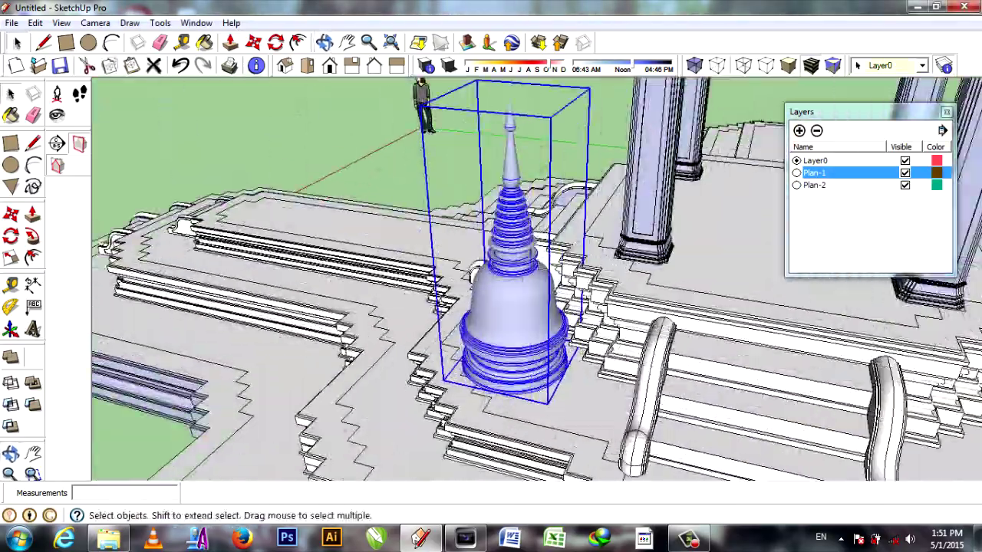
{"action": "scroll", "coordinate": [510, 391], "scroll_direction": "up", "scroll_amount": 2}
{"action": "key", "text": "m"}
{"action": "scroll", "coordinate": [510, 391], "scroll_direction": "up", "scroll_amount": 3}
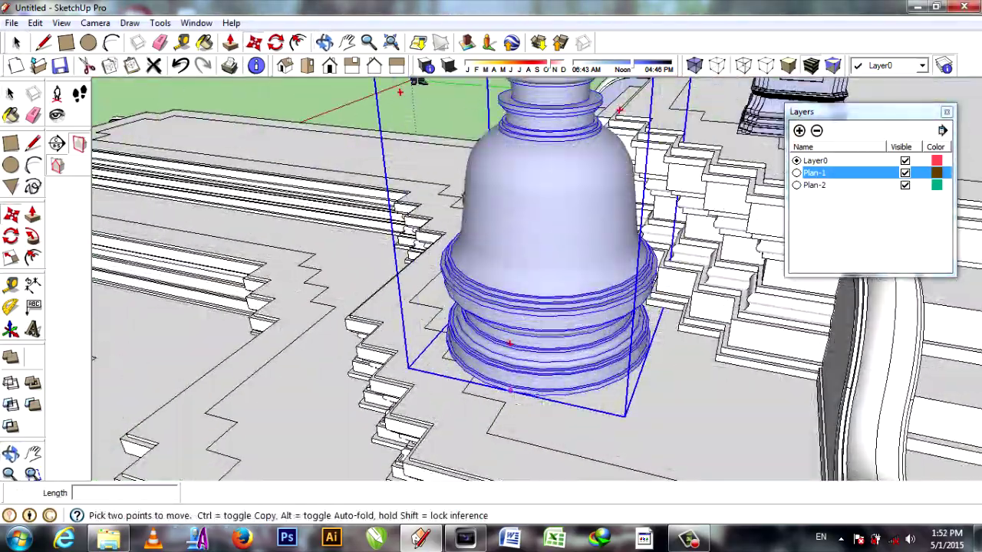
{"action": "key", "text": "ctrl"}
{"action": "left_click", "coordinate": [510, 391]}
{"action": "scroll", "coordinate": [510, 391], "scroll_direction": "down", "scroll_amount": 3}
{"action": "scroll", "coordinate": [490, 368], "scroll_direction": "down", "scroll_amount": 2}
{"action": "middle_click_drag", "start_coordinate": [755, 441], "coordinate": [690, 383]}
{"action": "key", "text": "m"}
{"action": "key", "text": "space"}
{"action": "middle_click_drag", "start_coordinate": [537, 307], "coordinate": [905, 92]}
{"action": "key", "text": "m"}
{"action": "scroll", "coordinate": [451, 419], "scroll_direction": "up", "scroll_amount": 5}
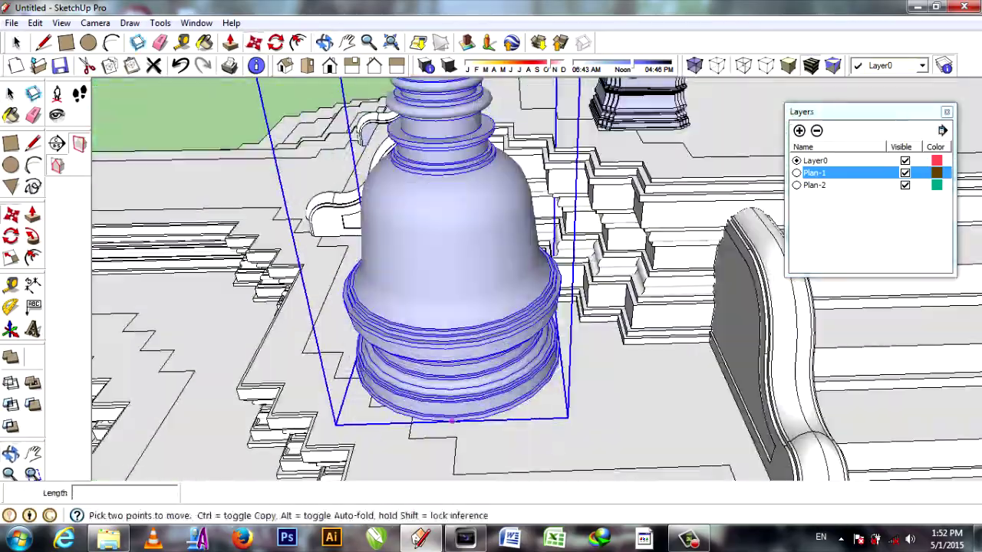
{"action": "scroll", "coordinate": [451, 421], "scroll_direction": "down", "scroll_amount": 5}
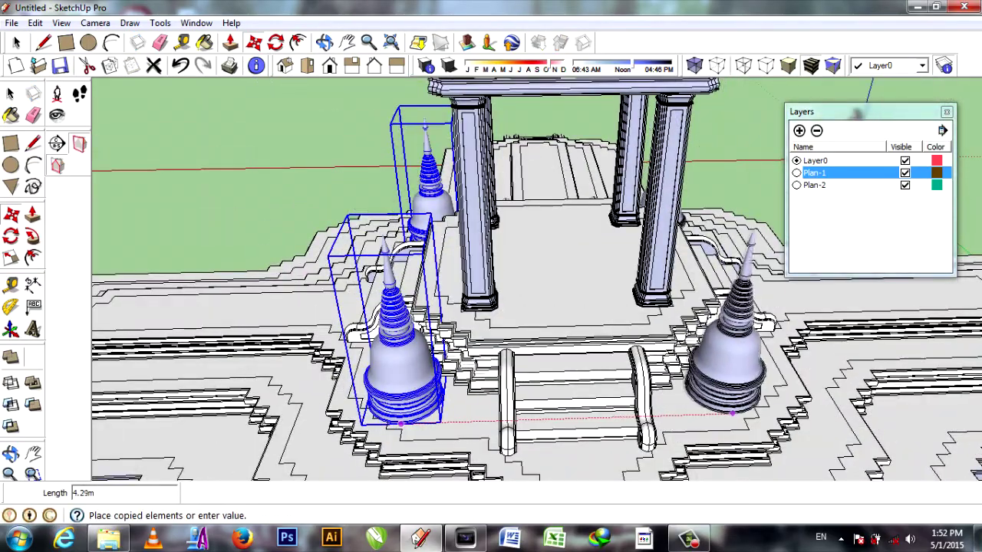
{"action": "scroll", "coordinate": [741, 415], "scroll_direction": "up", "scroll_amount": 3}
{"action": "scroll", "coordinate": [748, 412], "scroll_direction": "up", "scroll_amount": 2}
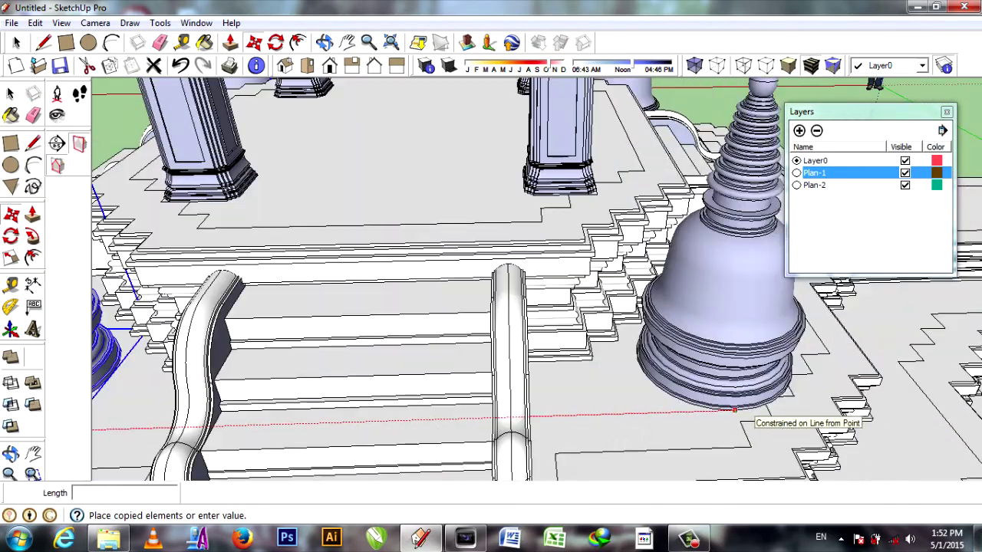
{"action": "left_click", "coordinate": [744, 410]}
Orbit around the gate and begin another stupa copy from its base point.
{"action": "scroll", "coordinate": [744, 410], "scroll_direction": "down", "scroll_amount": 5}
{"action": "mouse_move", "coordinate": [744, 410]}
{"action": "middle_mouse_down"}
{"action": "mouse_move", "coordinate": [498, 351]}
{"action": "mouse_move", "coordinate": [537, 330]}
{"action": "middle_mouse_up"}
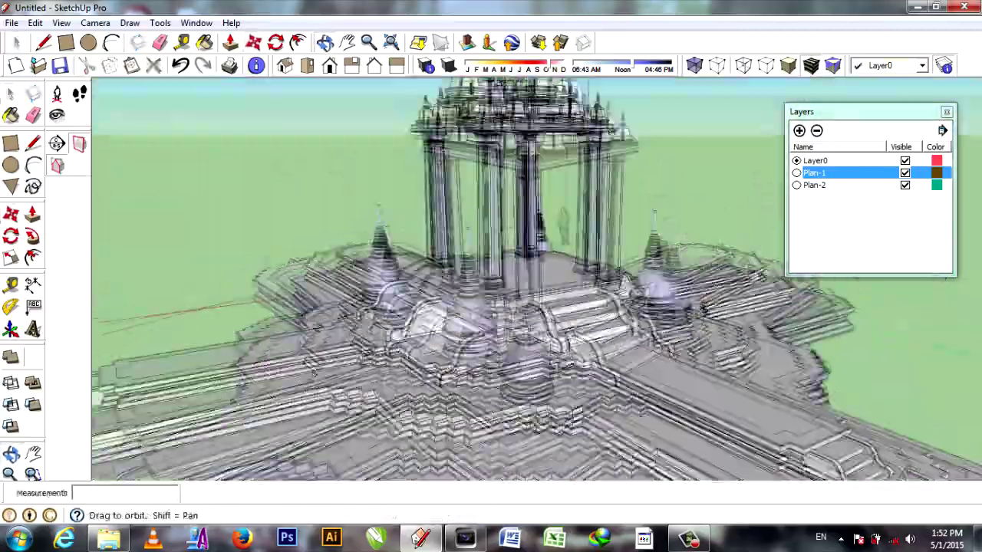
{"action": "scroll", "coordinate": [537, 330], "scroll_direction": "up", "scroll_amount": 3}
{"action": "scroll", "coordinate": [521, 245], "scroll_direction": "up", "scroll_amount": 3}
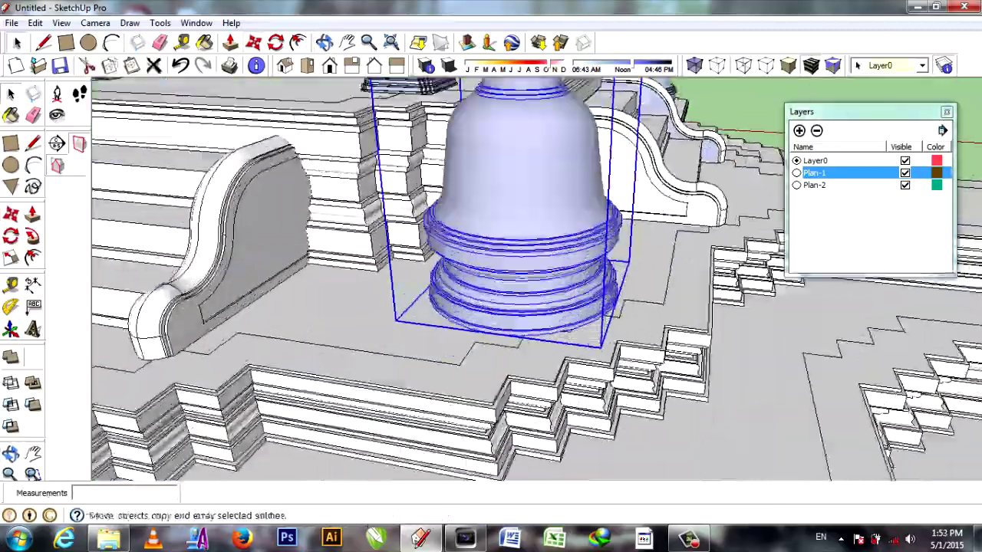
{"action": "left_click", "coordinate": [495, 336]}
{"action": "key", "text": "ctrl"}
{"action": "scroll", "coordinate": [495, 336], "scroll_direction": "down", "scroll_amount": 3}
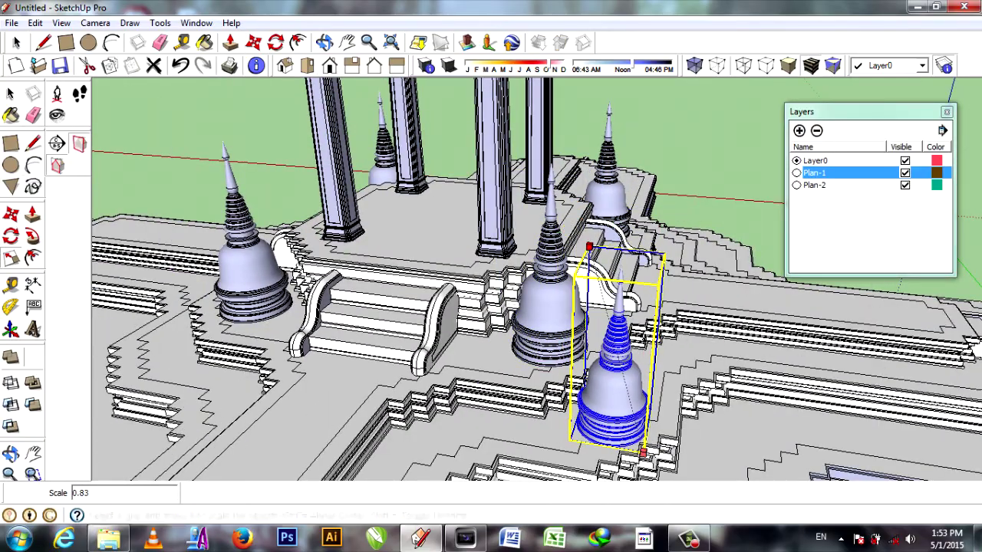
Orbit around the stupa being placed to view it front-on, with Move active.
{"action": "middle_click_drag", "start_coordinate": [643, 453], "coordinate": [537, 429]}
{"action": "scroll", "coordinate": [491, 322], "scroll_direction": "up", "scroll_amount": 3}
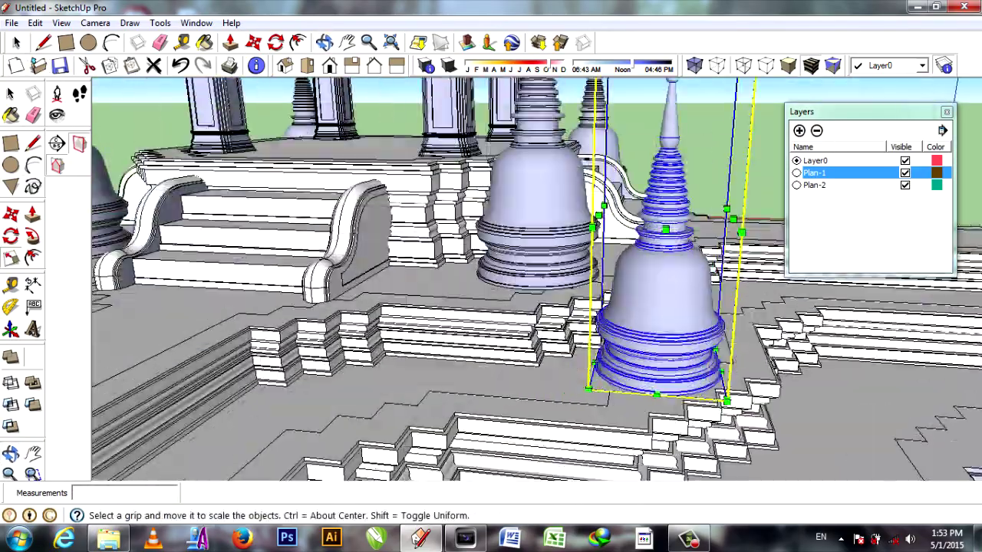
{"action": "key", "text": "m"}
{"action": "middle_click_drag", "start_coordinate": [558, 399], "coordinate": [460, 360]}
{"action": "scroll", "coordinate": [447, 353], "scroll_direction": "up", "scroll_amount": 2}
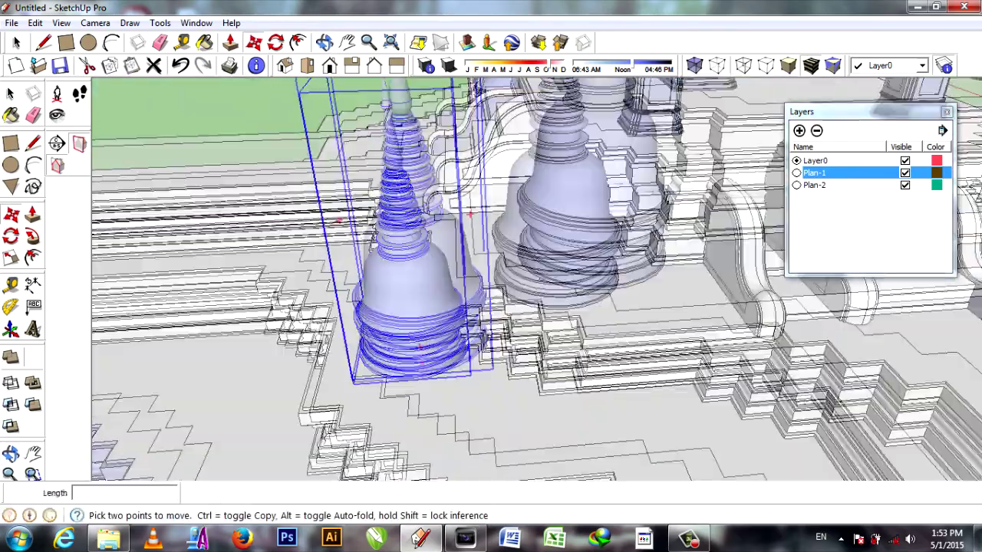
{"action": "middle_click_drag", "start_coordinate": [435, 217], "coordinate": [468, 230]}
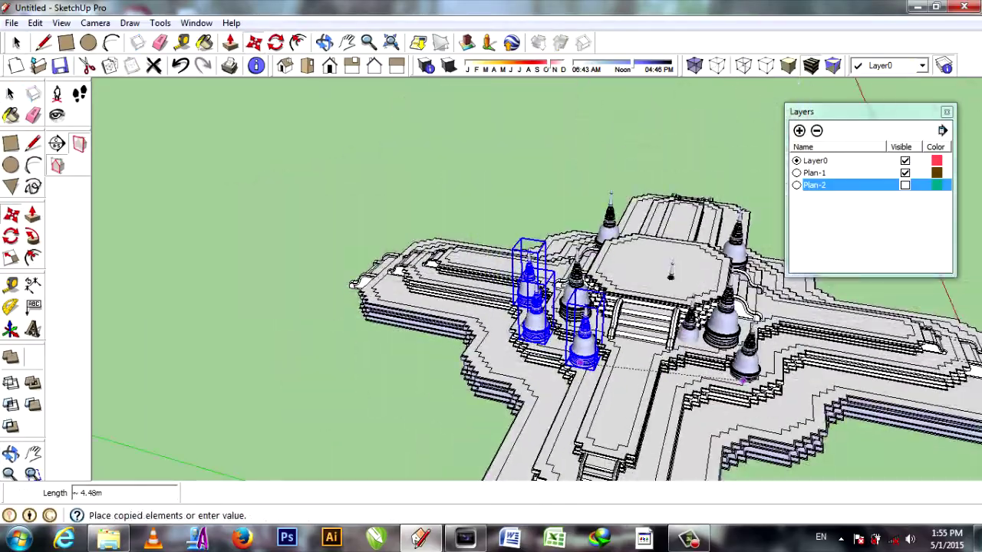
{"action": "scroll", "coordinate": [751, 381], "scroll_direction": "up", "scroll_amount": 3}
Mirror the stupa group along the red axis.
{"action": "scroll", "coordinate": [353, 338], "scroll_direction": "up", "scroll_amount": 3}
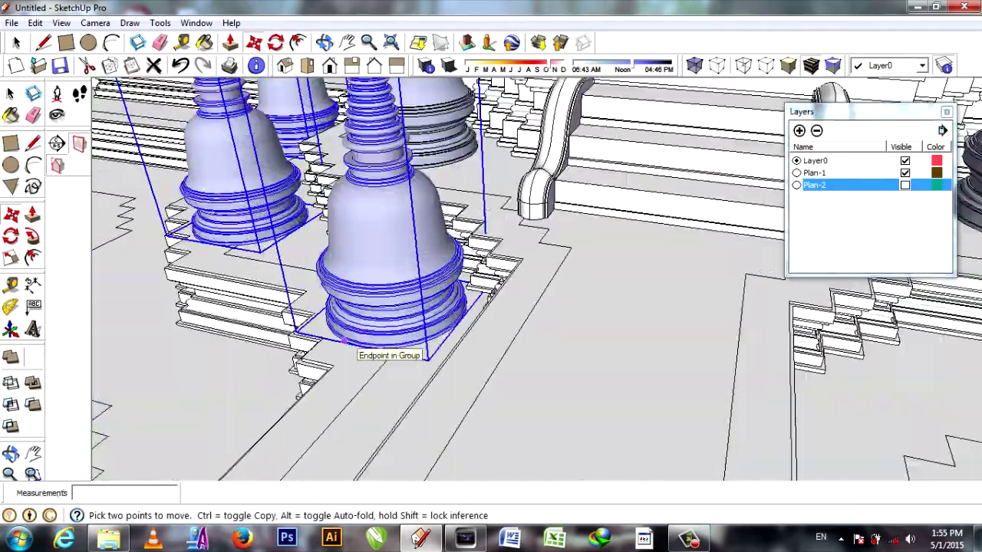
{"action": "scroll", "coordinate": [360, 343], "scroll_direction": "up", "scroll_amount": 2}
{"action": "scroll", "coordinate": [367, 345], "scroll_direction": "down", "scroll_amount": 5}
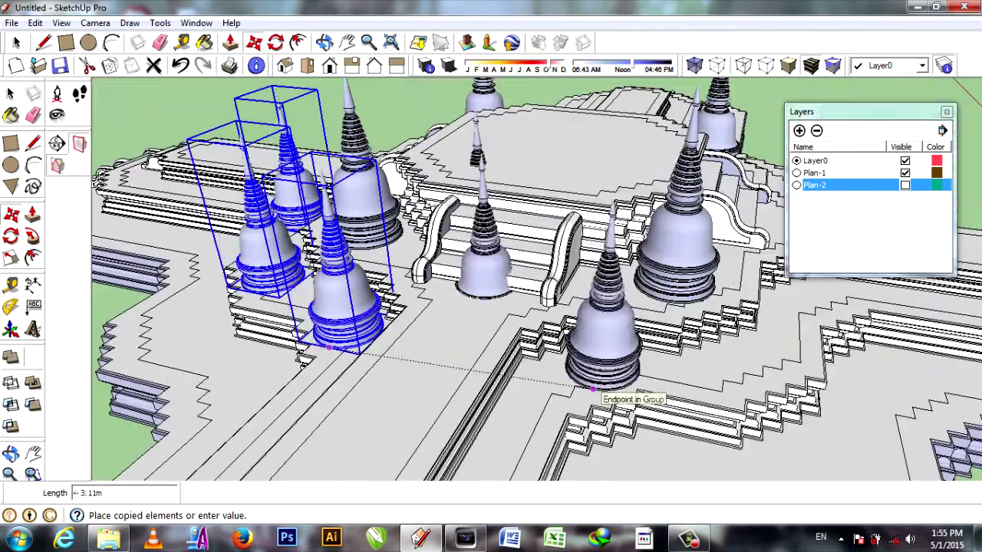
{"action": "left_click", "coordinate": [713, 312]}
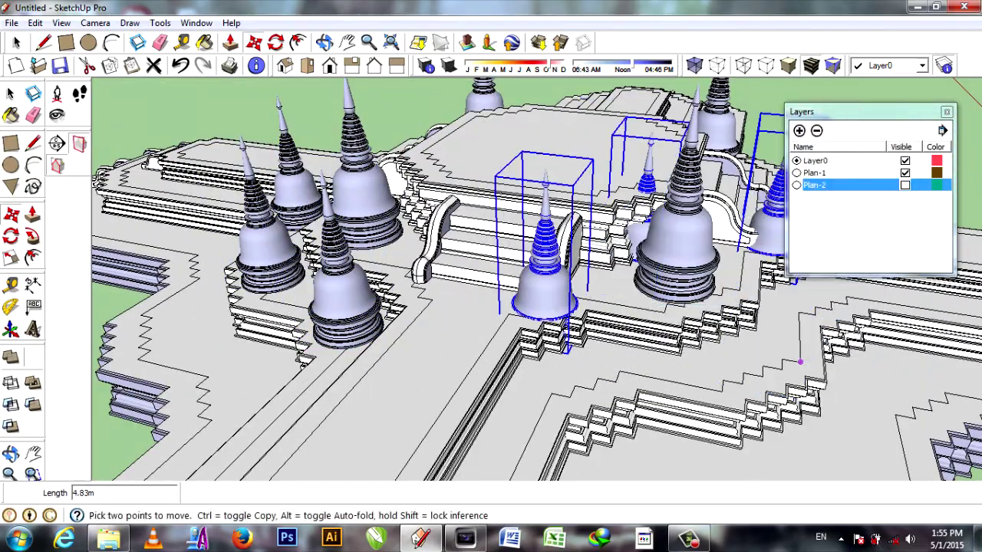
{"action": "middle_click_drag", "start_coordinate": [744, 280], "coordinate": [587, 157]}
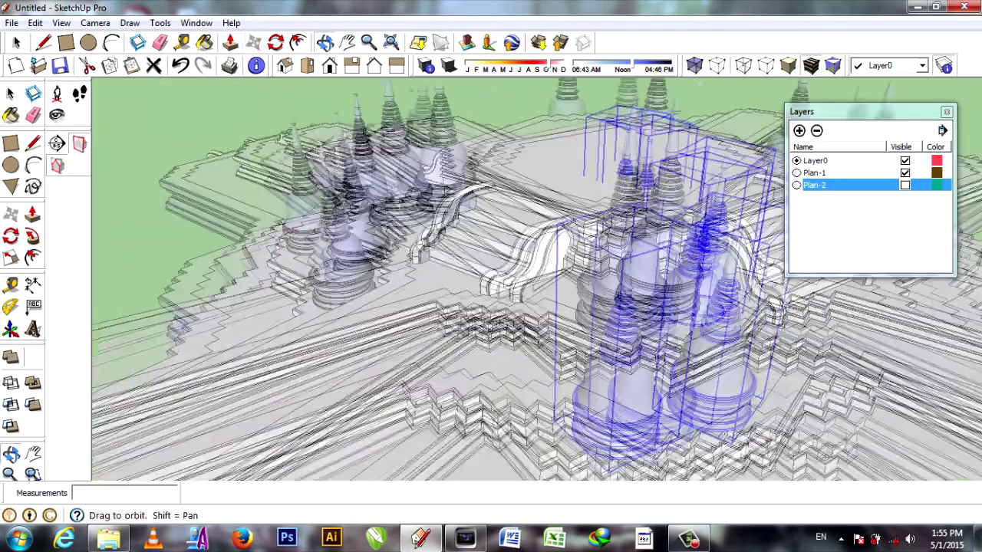
{"action": "right_click", "coordinate": [587, 157]}
{"action": "middle_click_drag", "start_coordinate": [587, 359], "coordinate": [540, 296]}
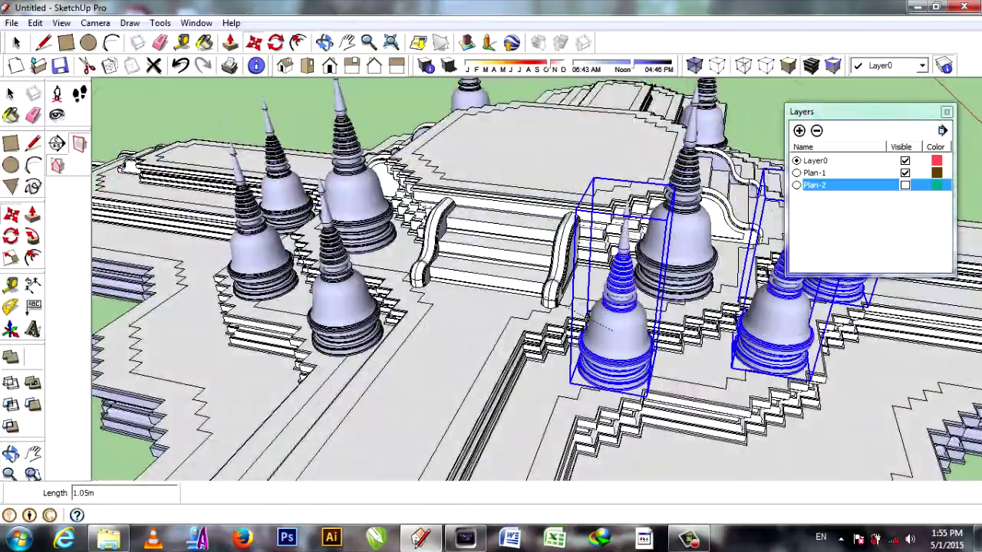
{"action": "scroll", "coordinate": [591, 414], "scroll_direction": "up", "scroll_amount": 3}
Pick up the stupa group and orbit out to view the whole temple.
{"action": "left_click", "coordinate": [624, 387]}
{"action": "mouse_move", "coordinate": [564, 412]}
{"action": "middle_mouse_down"}
{"action": "mouse_move", "coordinate": [537, 345]}
{"action": "mouse_move", "coordinate": [583, 322]}
{"action": "middle_mouse_up"}
{"action": "scroll", "coordinate": [537, 345], "scroll_direction": "down", "scroll_amount": 5}
{"action": "key", "text": "space"}
{"action": "middle_click_drag", "start_coordinate": [491, 307], "coordinate": [537, 292]}
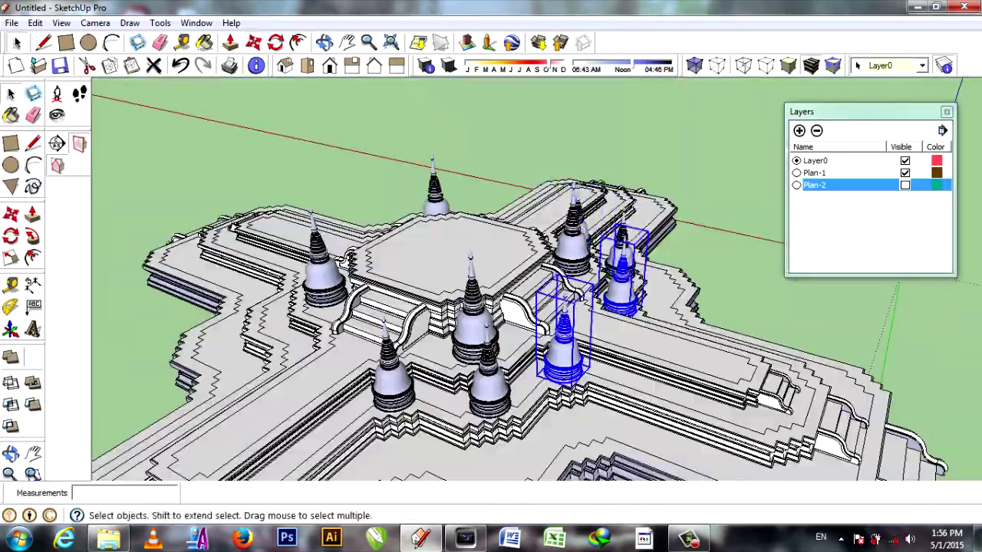
{"action": "scroll", "coordinate": [563, 337], "scroll_direction": "up", "scroll_amount": 3}
{"action": "scroll", "coordinate": [564, 337], "scroll_direction": "up", "scroll_amount": 5}
Copy the stupa to the right along the terrace.
{"action": "key", "text": "m"}
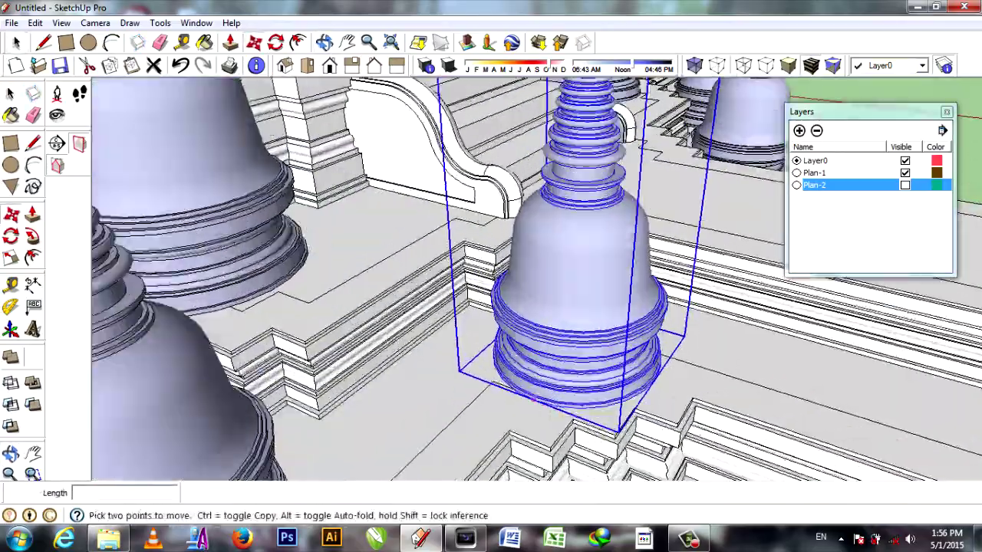
{"action": "key", "text": "ctrl"}
{"action": "left_click", "coordinate": [534, 399]}
{"action": "scroll", "coordinate": [394, 351], "scroll_direction": "down", "scroll_amount": 5}
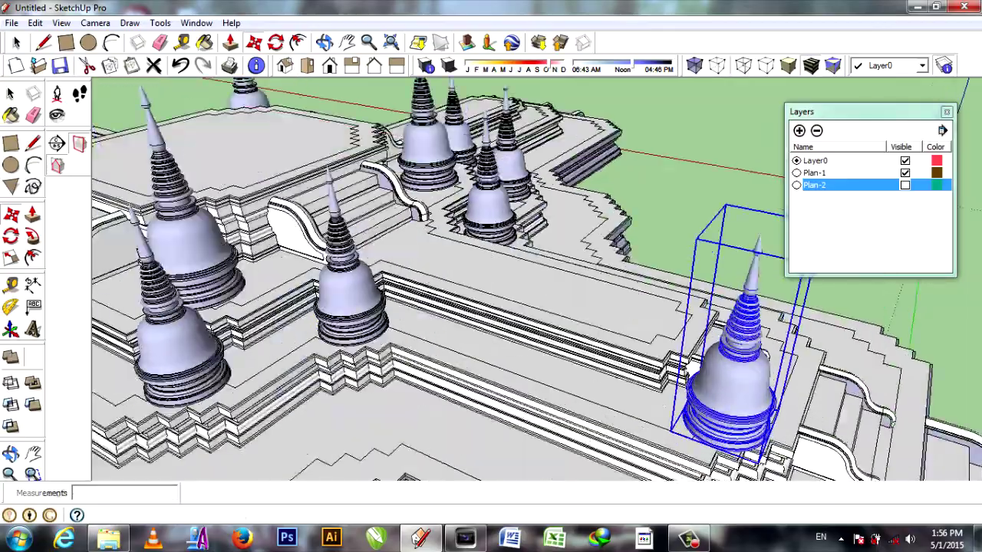
{"action": "scroll", "coordinate": [744, 384], "scroll_direction": "up", "scroll_amount": 5}
{"action": "left_click", "coordinate": [744, 385]}
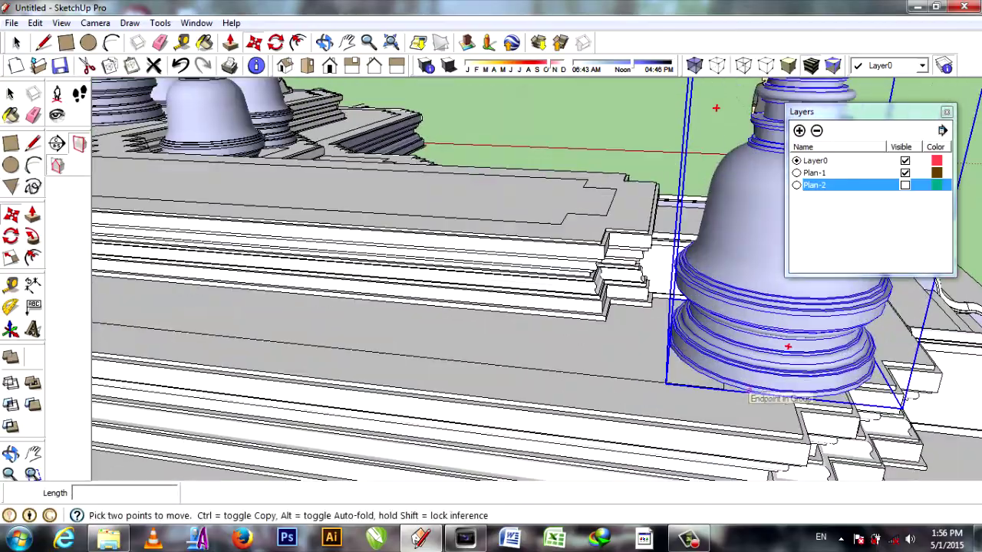
Orbit close to the selected stupa and start another copy of it.
{"action": "middle_click_drag", "start_coordinate": [752, 393], "coordinate": [691, 383]}
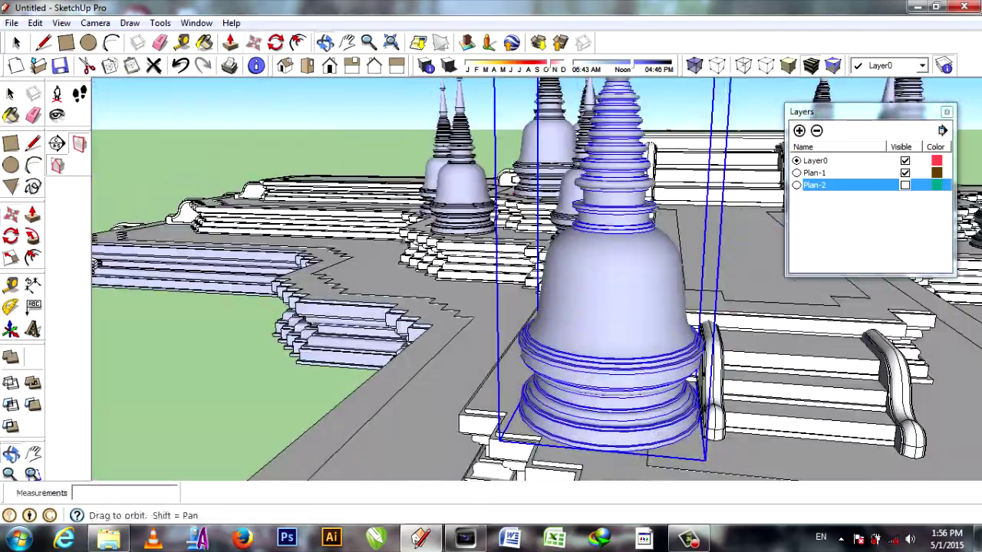
{"action": "middle_click_drag", "start_coordinate": [520, 401], "coordinate": [717, 185]}
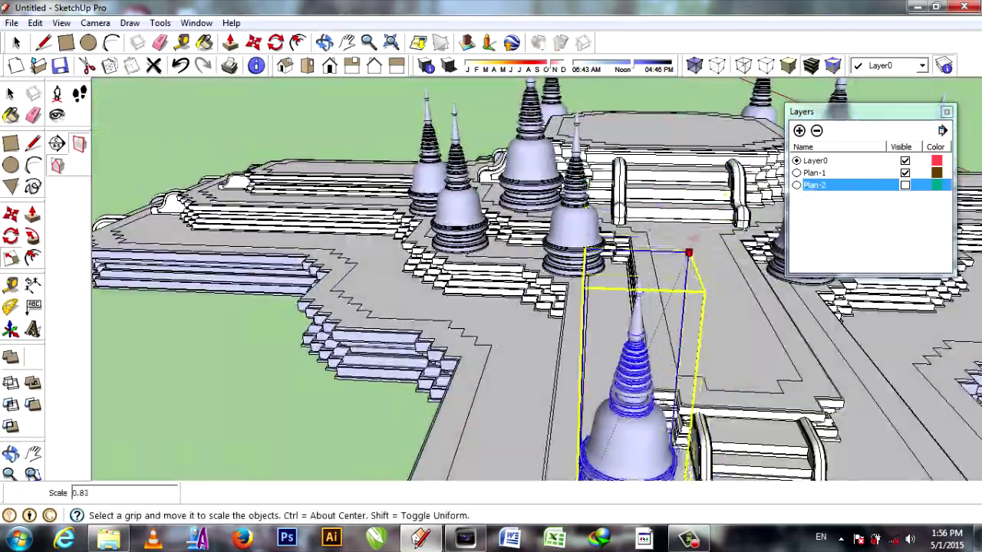
{"action": "middle_click_drag", "start_coordinate": [560, 346], "coordinate": [537, 322]}
{"action": "scroll", "coordinate": [544, 306], "scroll_direction": "up", "scroll_amount": 3}
{"action": "key", "text": "space"}
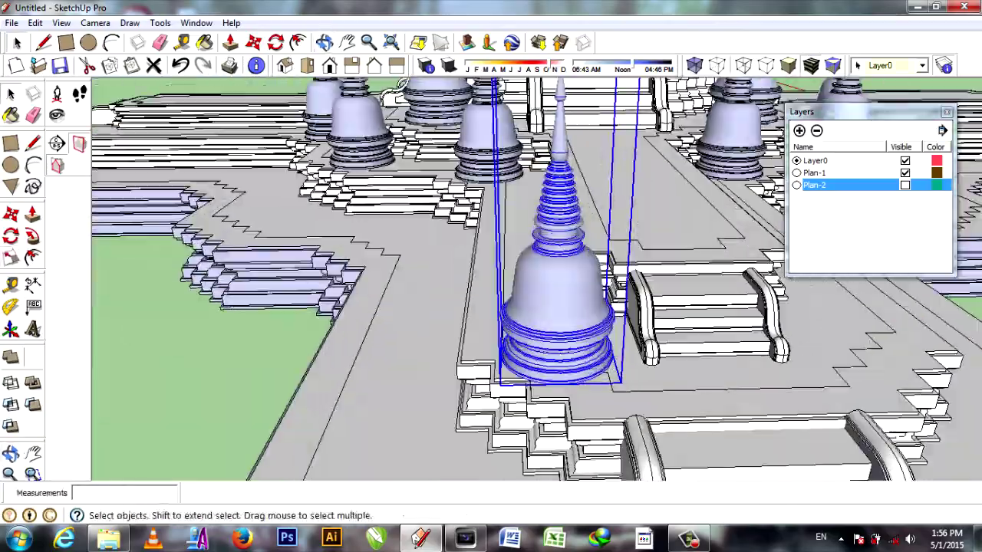
{"action": "key", "text": "m"}
{"action": "key", "text": "ctrl"}
{"action": "left_click", "coordinate": [540, 376]}
{"action": "scroll", "coordinate": [491, 307], "scroll_direction": "down", "scroll_amount": 3}
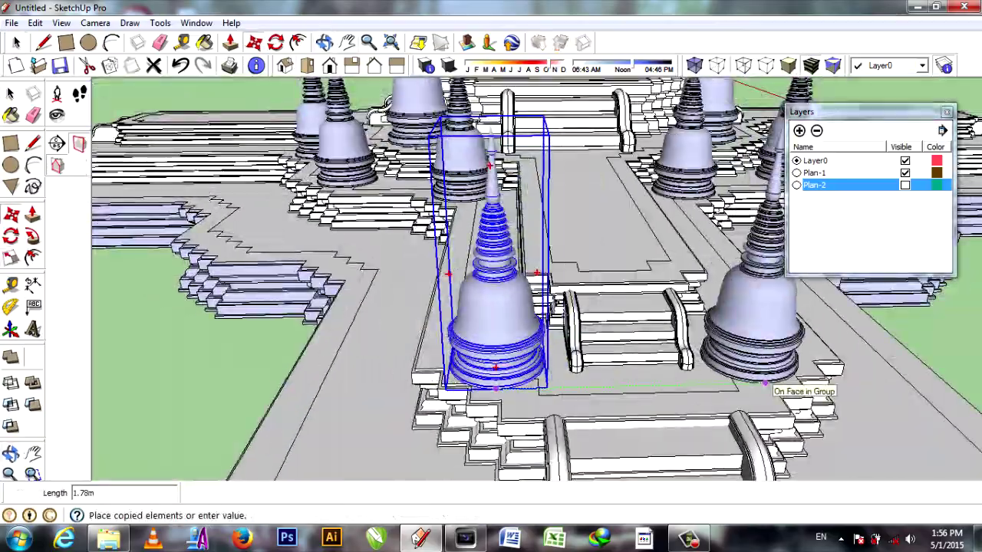
Shrink the copied stupa to about 0.86 of its size.
{"action": "middle_click_drag", "start_coordinate": [494, 368], "coordinate": [537, 322]}
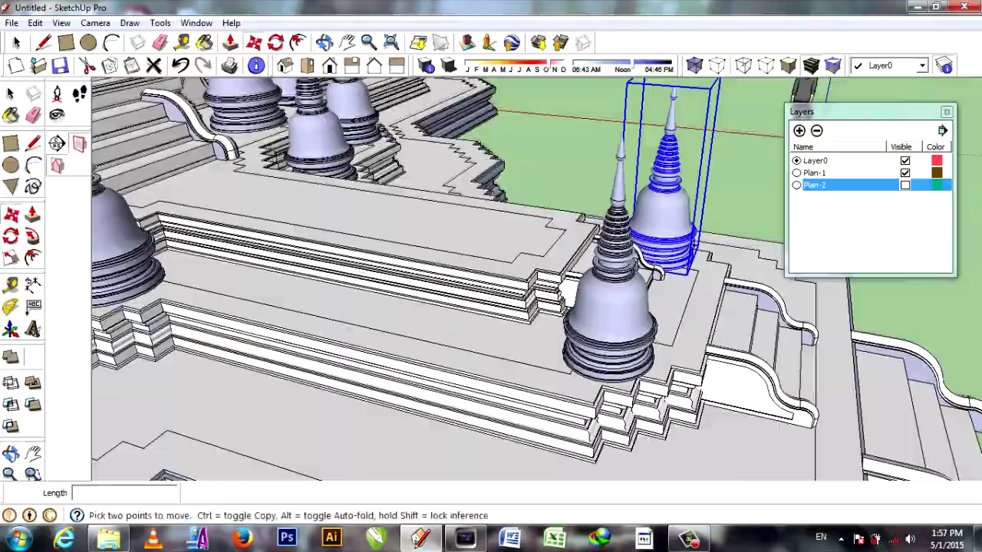
{"action": "mouse_move", "coordinate": [583, 291]}
{"action": "middle_mouse_down"}
{"action": "mouse_move", "coordinate": [658, 242]}
{"action": "mouse_move", "coordinate": [648, 254]}
{"action": "middle_mouse_up"}
{"action": "middle_click_drag", "start_coordinate": [658, 368], "coordinate": [372, 295]}
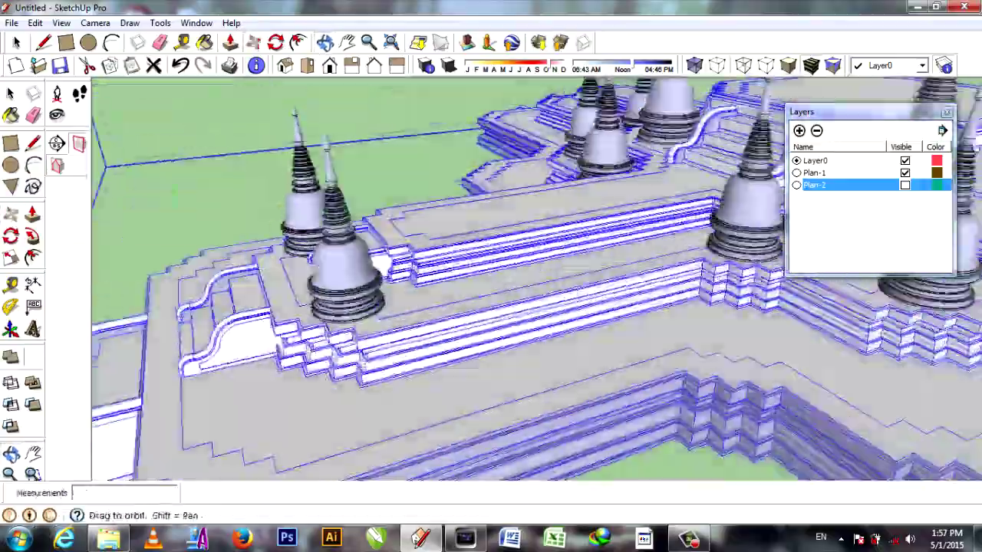
{"action": "mouse_move", "coordinate": [389, 294]}
{"action": "middle_mouse_down"}
{"action": "mouse_move", "coordinate": [614, 230]}
{"action": "mouse_move", "coordinate": [315, 226]}
{"action": "middle_mouse_up"}
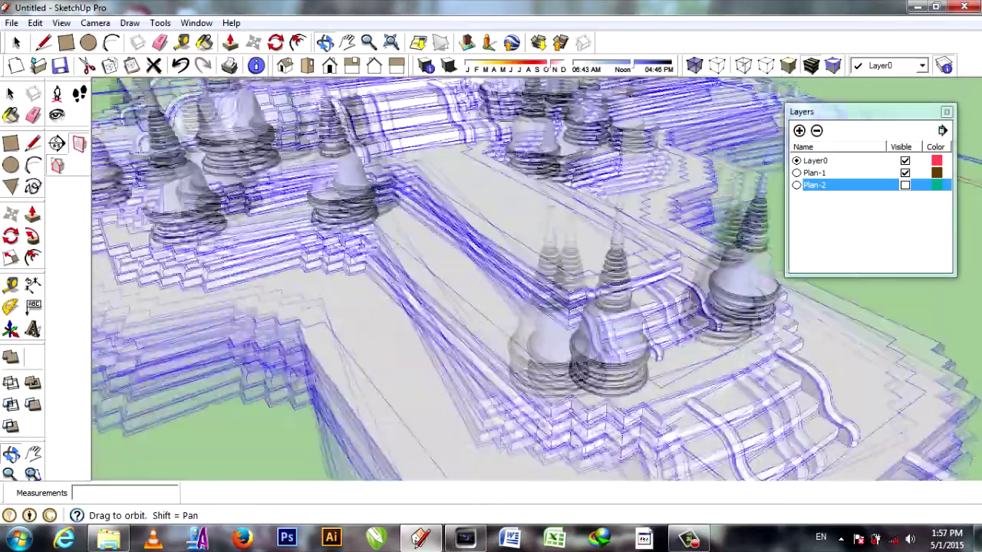
{"action": "scroll", "coordinate": [729, 345], "scroll_direction": "up", "scroll_amount": 2}
{"action": "scroll", "coordinate": [767, 346], "scroll_direction": "up", "scroll_amount": 2}
{"action": "scroll", "coordinate": [805, 345], "scroll_direction": "up", "scroll_amount": 2}
{"action": "scroll", "coordinate": [844, 345], "scroll_direction": "up", "scroll_amount": 2}
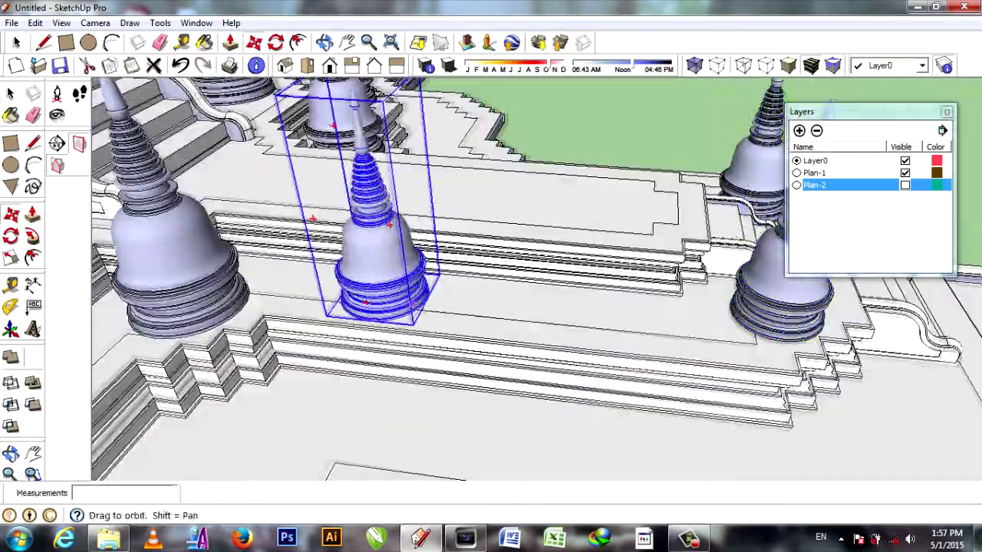
{"action": "middle_click_drag", "start_coordinate": [389, 225], "coordinate": [236, 224]}
{"action": "left_click", "coordinate": [341, 84]}
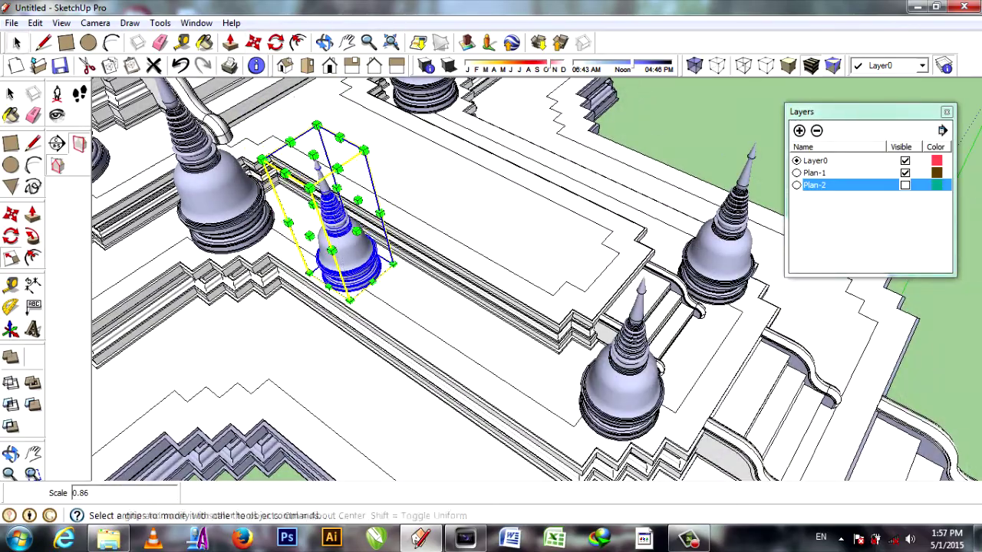
{"action": "key", "text": "space"}
{"action": "middle_click_drag", "start_coordinate": [491, 307], "coordinate": [429, 291]}
{"action": "scroll", "coordinate": [306, 268], "scroll_direction": "up", "scroll_amount": 3}
Copy the shrunken stupa and place the new copy beside the original.
{"action": "key", "text": "m"}
{"action": "scroll", "coordinate": [307, 268], "scroll_direction": "up", "scroll_amount": 3}
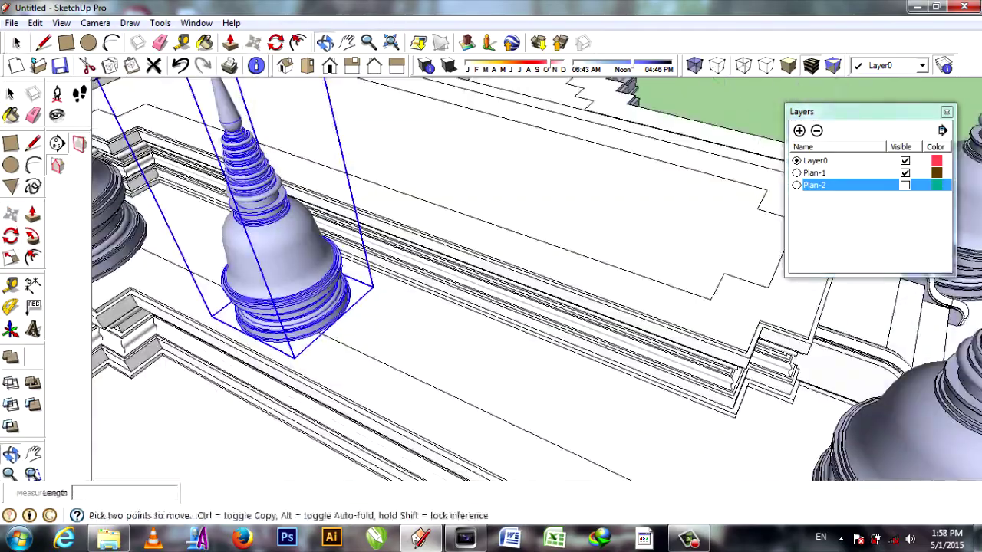
{"action": "scroll", "coordinate": [284, 230], "scroll_direction": "up", "scroll_amount": 2}
{"action": "left_click", "coordinate": [307, 399]}
{"action": "key", "text": "ctrl"}
{"action": "scroll", "coordinate": [499, 377], "scroll_direction": "down", "scroll_amount": 3}
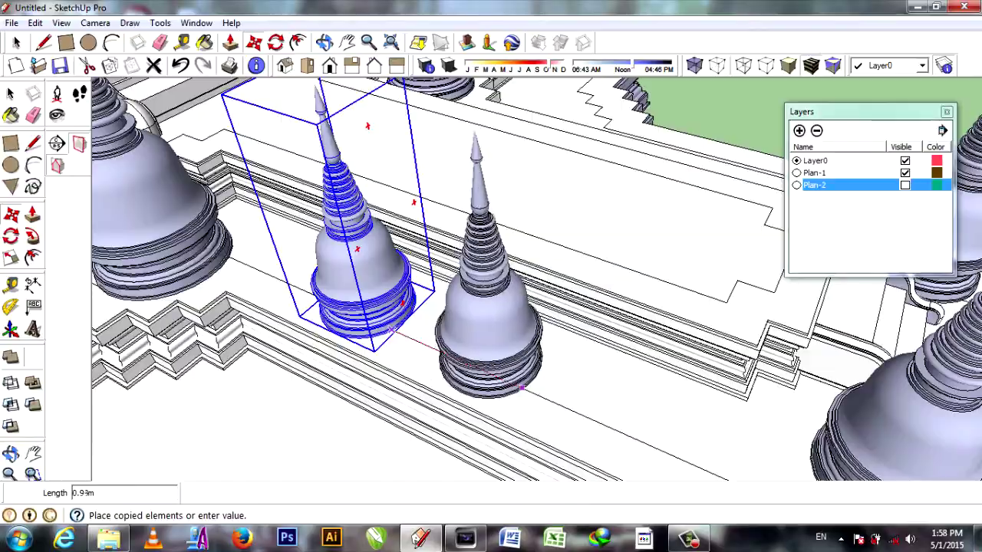
{"action": "left_click", "coordinate": [521, 387]}
{"action": "scroll", "coordinate": [506, 372], "scroll_direction": "up", "scroll_amount": 3}
{"action": "scroll", "coordinate": [508, 367], "scroll_direction": "up", "scroll_amount": 2}
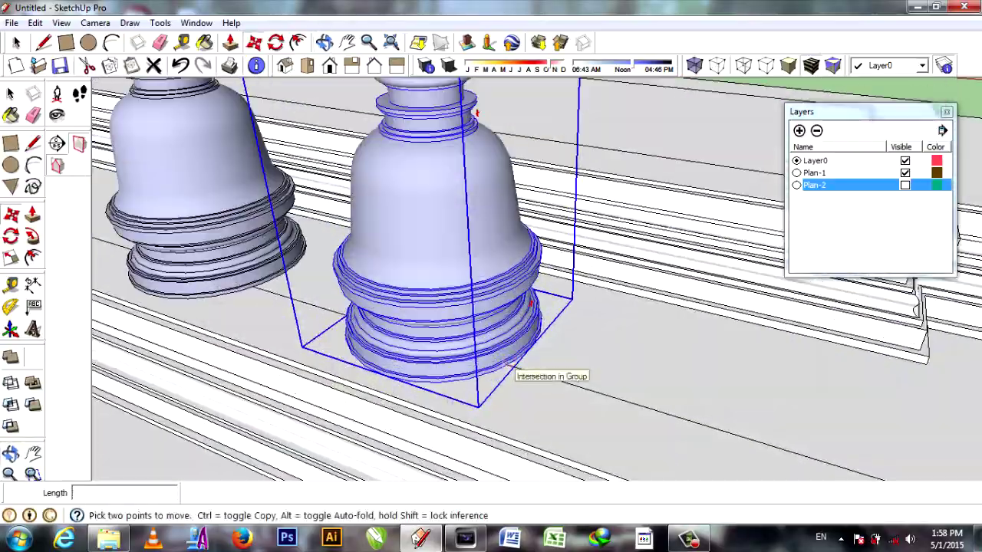
Shift another stupa along the terrace.
{"action": "left_click", "coordinate": [508, 367]}
{"action": "scroll", "coordinate": [508, 367], "scroll_direction": "down", "scroll_amount": 3}
{"action": "scroll", "coordinate": [660, 391], "scroll_direction": "down", "scroll_amount": 1}
{"action": "middle_click_drag", "start_coordinate": [671, 399], "coordinate": [583, 399]}
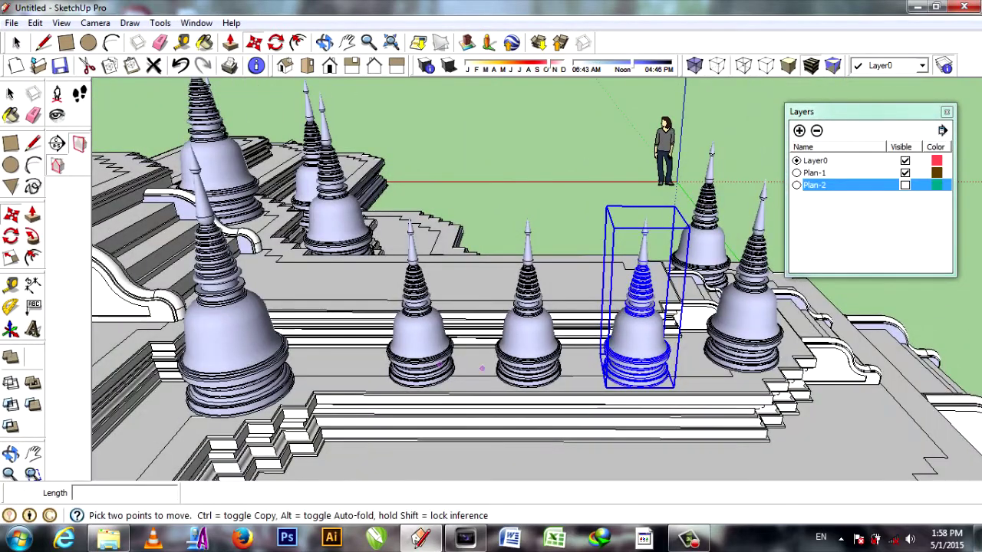
{"action": "scroll", "coordinate": [418, 389], "scroll_direction": "up", "scroll_amount": 3}
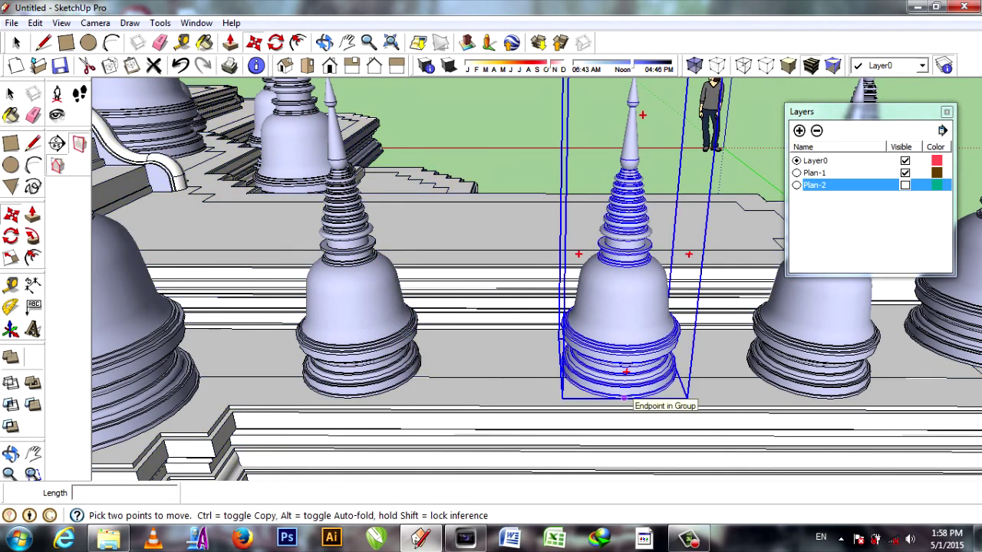
{"action": "left_click", "coordinate": [623, 398]}
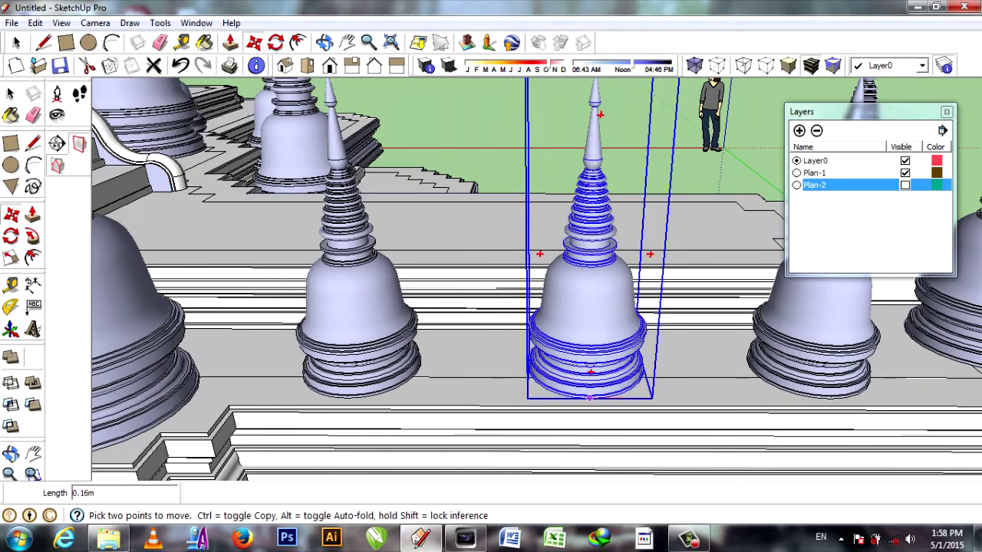
Copy the stupa again and drop the copies on the terrace.
{"action": "mouse_move", "coordinate": [591, 398]}
{"action": "middle_mouse_down"}
{"action": "mouse_move", "coordinate": [475, 369]}
{"action": "mouse_move", "coordinate": [537, 353]}
{"action": "middle_mouse_up"}
{"action": "scroll", "coordinate": [560, 323], "scroll_direction": "up", "scroll_amount": 3}
{"action": "scroll", "coordinate": [560, 322], "scroll_direction": "up", "scroll_amount": 3}
{"action": "scroll", "coordinate": [560, 322], "scroll_direction": "up", "scroll_amount": 2}
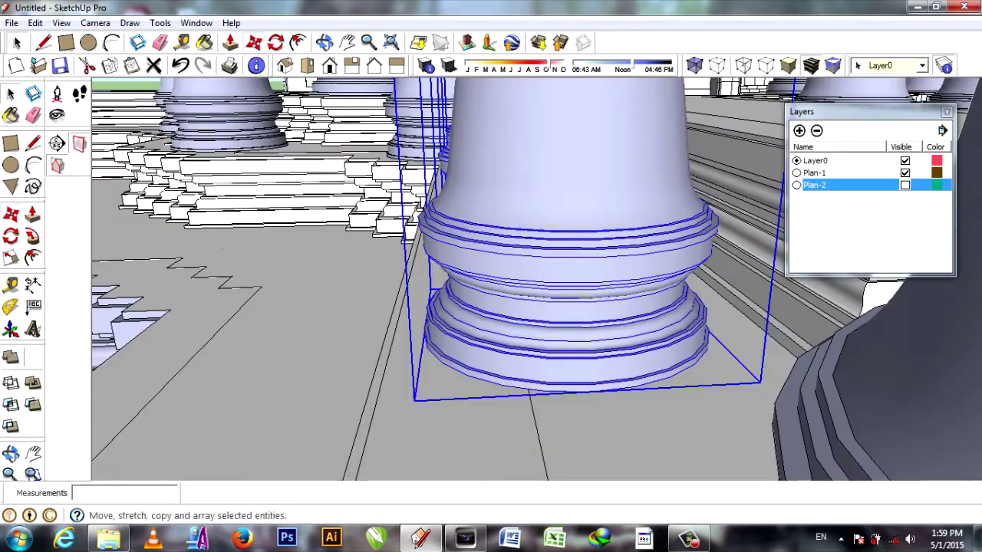
{"action": "left_click", "coordinate": [652, 382]}
{"action": "scroll", "coordinate": [652, 381], "scroll_direction": "down", "scroll_amount": 5}
{"action": "middle_click_drag", "start_coordinate": [652, 382], "coordinate": [706, 414]}
{"action": "scroll", "coordinate": [729, 432], "scroll_direction": "up", "scroll_amount": 3}
{"action": "scroll", "coordinate": [736, 463], "scroll_direction": "up", "scroll_amount": 1}
{"action": "scroll", "coordinate": [727, 477], "scroll_direction": "up", "scroll_amount": 1}
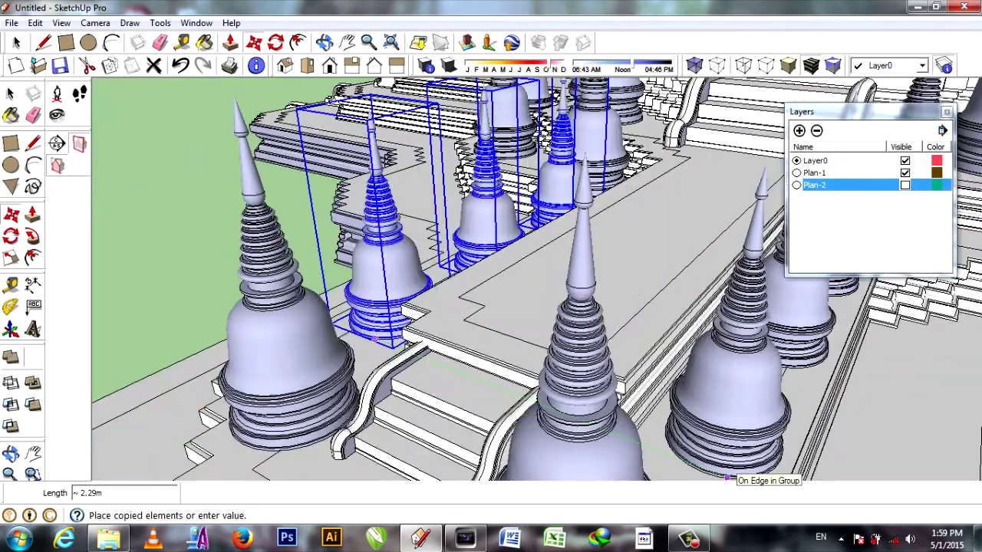
{"action": "left_click", "coordinate": [728, 477]}
Select the right-hand row of stupas plus one more stupa.
{"action": "scroll", "coordinate": [727, 477], "scroll_direction": "down", "scroll_amount": 4}
{"action": "middle_click_drag", "start_coordinate": [727, 460], "coordinate": [886, 108]}
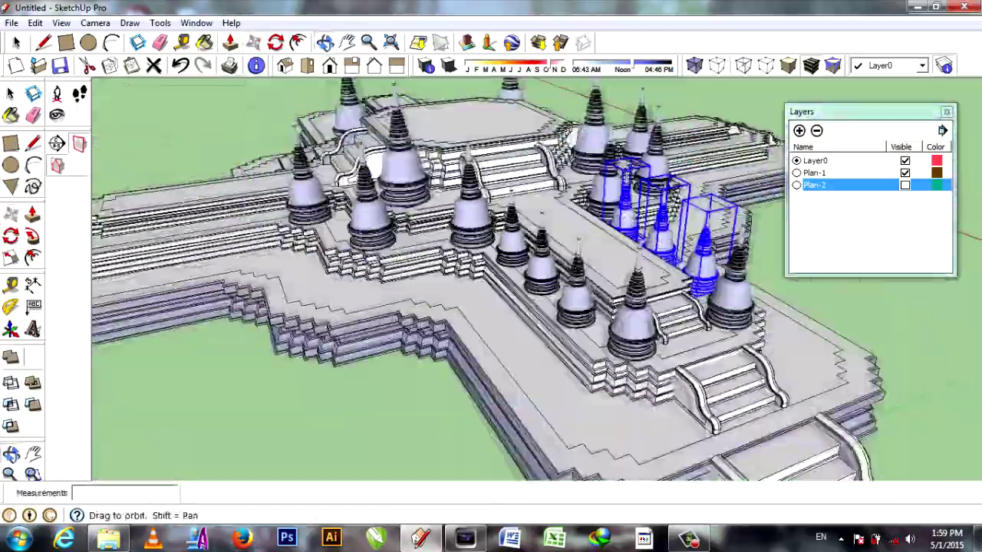
{"action": "middle_click_drag", "start_coordinate": [637, 460], "coordinate": [645, 465]}
{"action": "left_click", "coordinate": [393, 296], "text": "shift"}
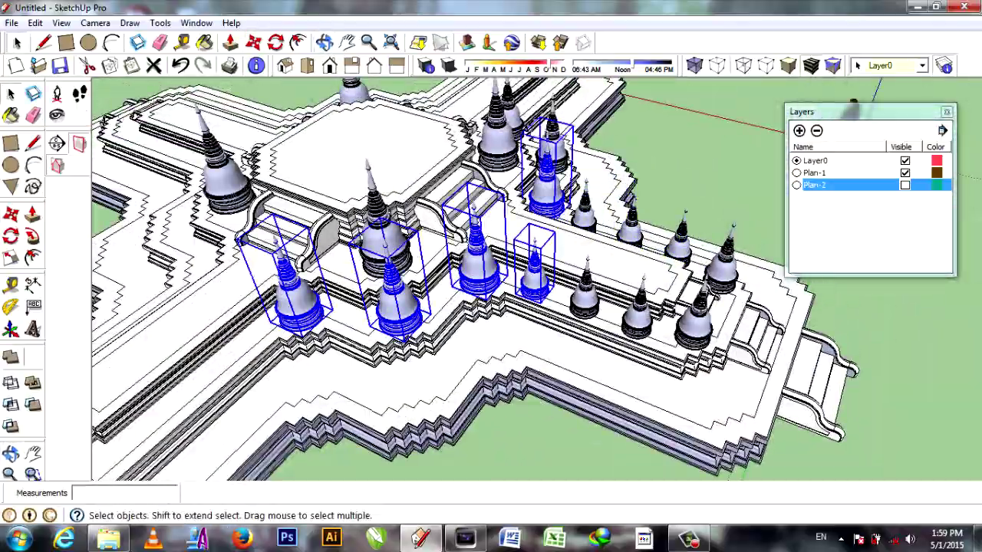
{"action": "left_click_drag", "start_coordinate": [736, 349], "coordinate": [564, 253], "text": "shift"}
Start moving the selected stupas and close the Layers panel.
{"action": "middle_click_drag", "start_coordinate": [491, 307], "coordinate": [583, 330]}
{"action": "scroll", "coordinate": [537, 292], "scroll_direction": "up", "scroll_amount": 5}
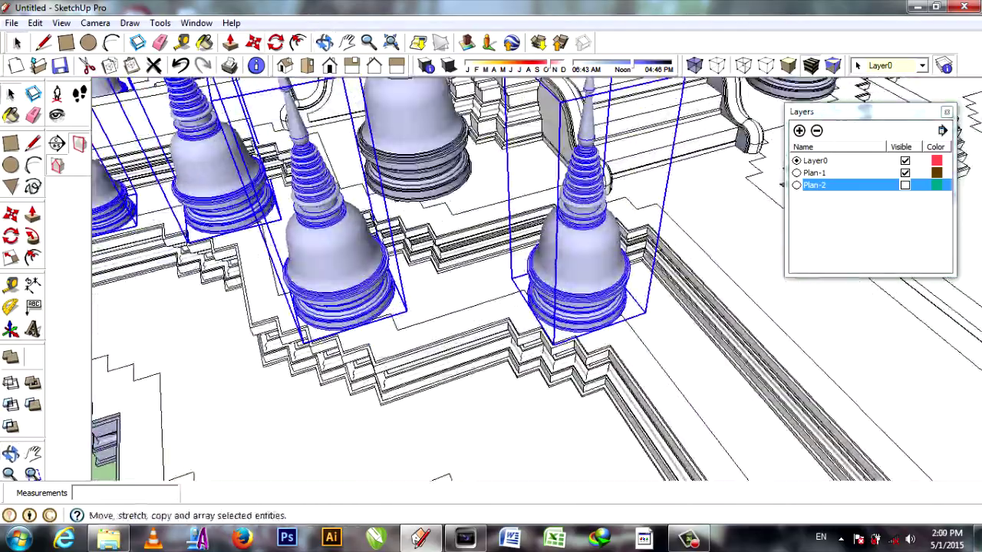
{"action": "left_click", "coordinate": [11, 215]}
{"action": "scroll", "coordinate": [606, 325], "scroll_direction": "down", "scroll_amount": 1}
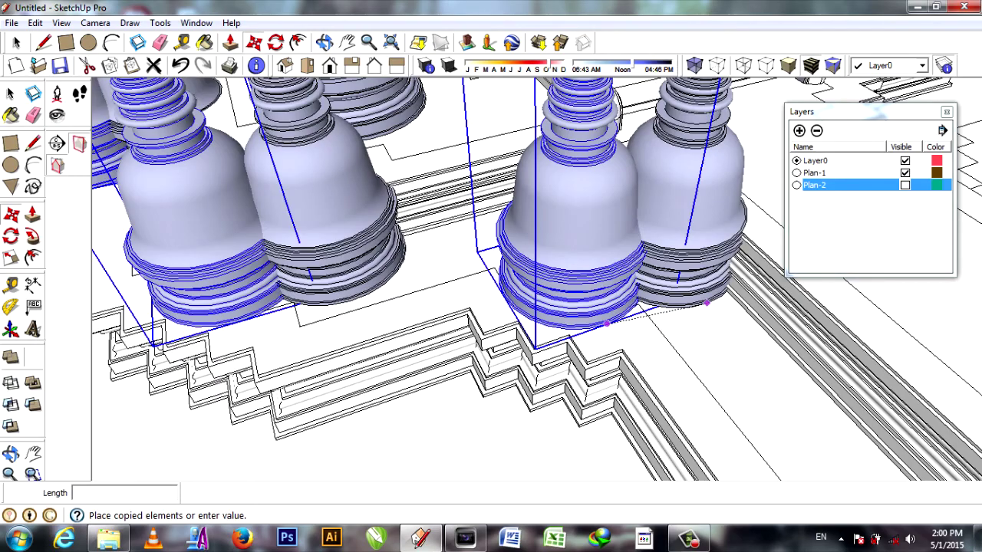
{"action": "scroll", "coordinate": [591, 322], "scroll_direction": "down", "scroll_amount": 3}
{"action": "scroll", "coordinate": [560, 319], "scroll_direction": "down", "scroll_amount": 3}
{"action": "scroll", "coordinate": [537, 314], "scroll_direction": "down", "scroll_amount": 3}
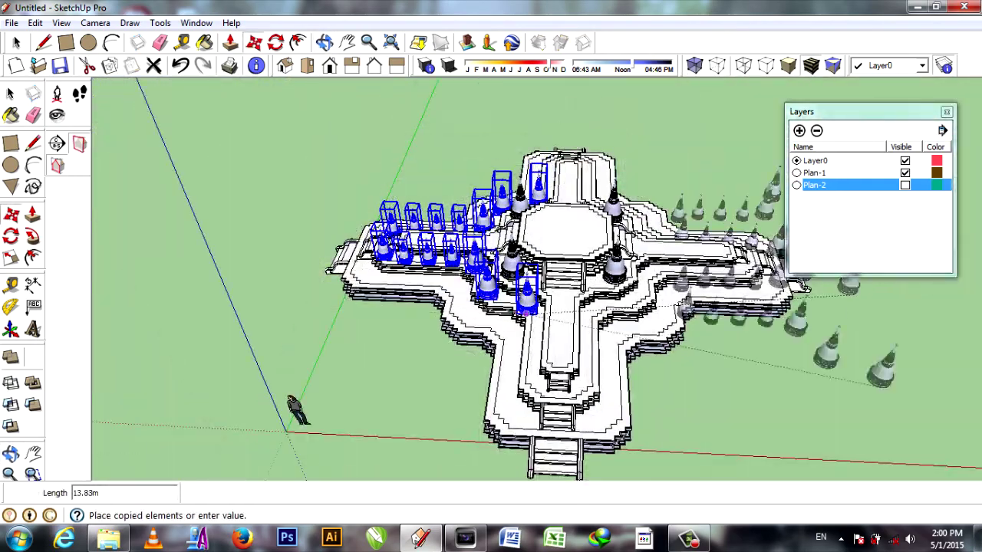
{"action": "right_click", "coordinate": [802, 288]}
{"action": "key", "text": "Escape"}
{"action": "left_click", "coordinate": [946, 112]}
Move the selected stupas onto the right arm of the cross.
{"action": "scroll", "coordinate": [721, 388], "scroll_direction": "up", "scroll_amount": 3}
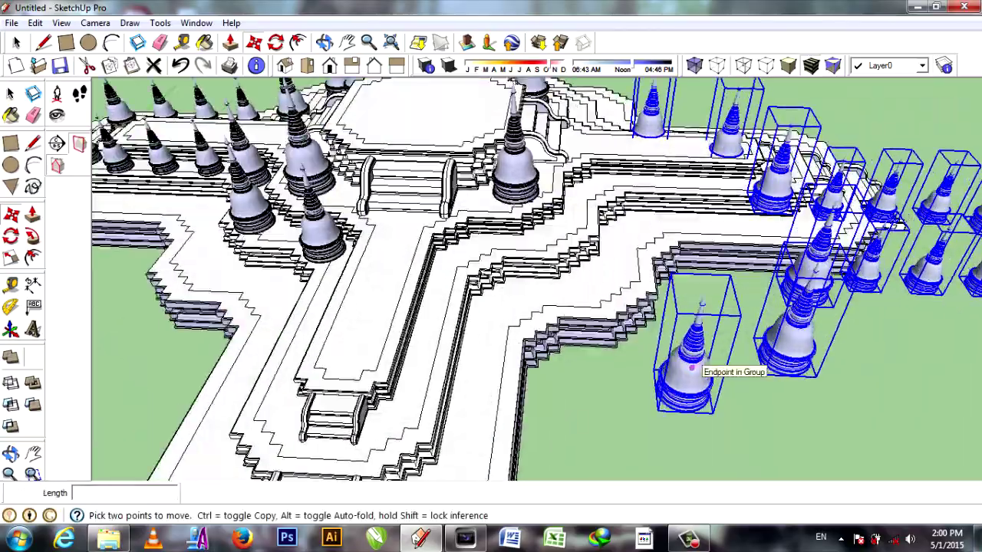
{"action": "scroll", "coordinate": [721, 387], "scroll_direction": "up", "scroll_amount": 2}
{"action": "scroll", "coordinate": [721, 387], "scroll_direction": "up", "scroll_amount": 3}
{"action": "mouse_move", "coordinate": [721, 383]}
{"action": "middle_mouse_down"}
{"action": "mouse_move", "coordinate": [733, 345]}
{"action": "mouse_move", "coordinate": [690, 322]}
{"action": "mouse_move", "coordinate": [549, 306]}
{"action": "middle_mouse_up"}
{"action": "left_click", "coordinate": [738, 351]}
{"action": "scroll", "coordinate": [738, 351], "scroll_direction": "up", "scroll_amount": 3}
{"action": "scroll", "coordinate": [690, 323], "scroll_direction": "down", "scroll_amount": 4}
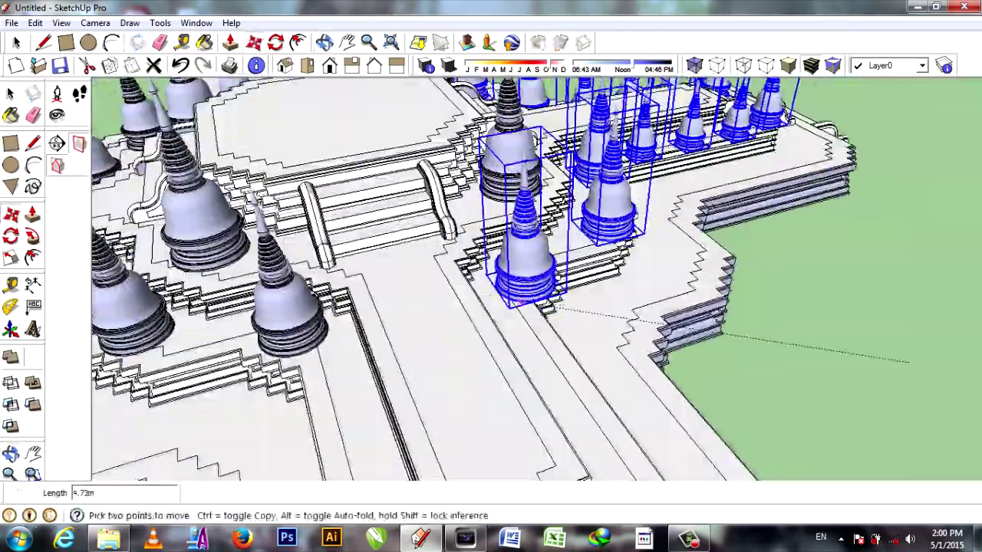
{"action": "scroll", "coordinate": [513, 305], "scroll_direction": "up", "scroll_amount": 3}
{"action": "scroll", "coordinate": [506, 292], "scroll_direction": "up", "scroll_amount": 2}
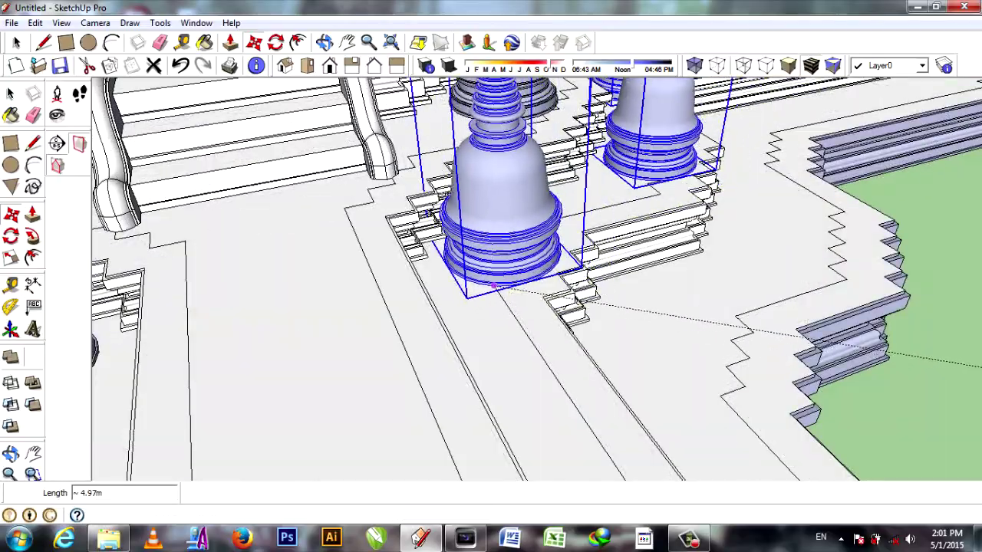
{"action": "scroll", "coordinate": [526, 307], "scroll_direction": "down", "scroll_amount": 4}
{"action": "scroll", "coordinate": [526, 307], "scroll_direction": "down", "scroll_amount": 3}
{"action": "mouse_move", "coordinate": [527, 307]}
{"action": "middle_mouse_down"}
{"action": "mouse_move", "coordinate": [460, 322]}
{"action": "mouse_move", "coordinate": [537, 307]}
{"action": "middle_mouse_up"}
{"action": "left_click", "coordinate": [836, 292]}
{"action": "key", "text": "space"}
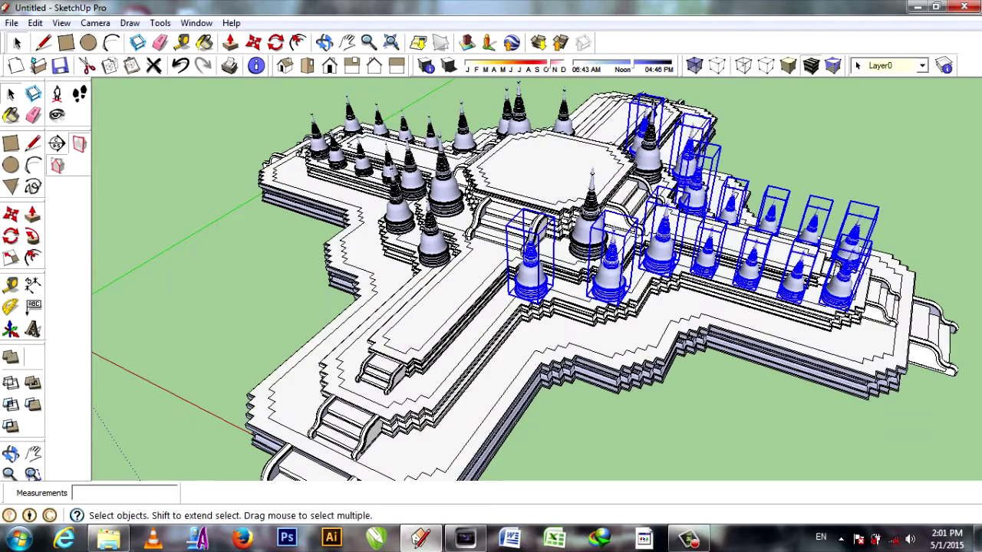
Select a single stupa on the right arm and set a pivot for rotating the copies.
{"action": "left_click", "coordinate": [920, 429]}
{"action": "scroll", "coordinate": [694, 257], "scroll_direction": "up", "scroll_amount": 2}
{"action": "left_click", "coordinate": [702, 280]}
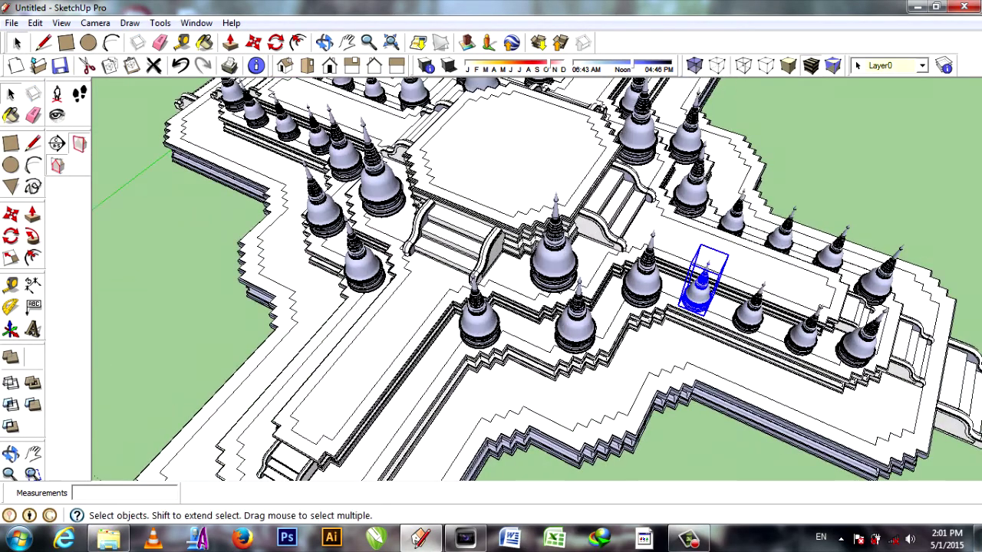
{"action": "scroll", "coordinate": [537, 276], "scroll_direction": "down", "scroll_amount": 5}
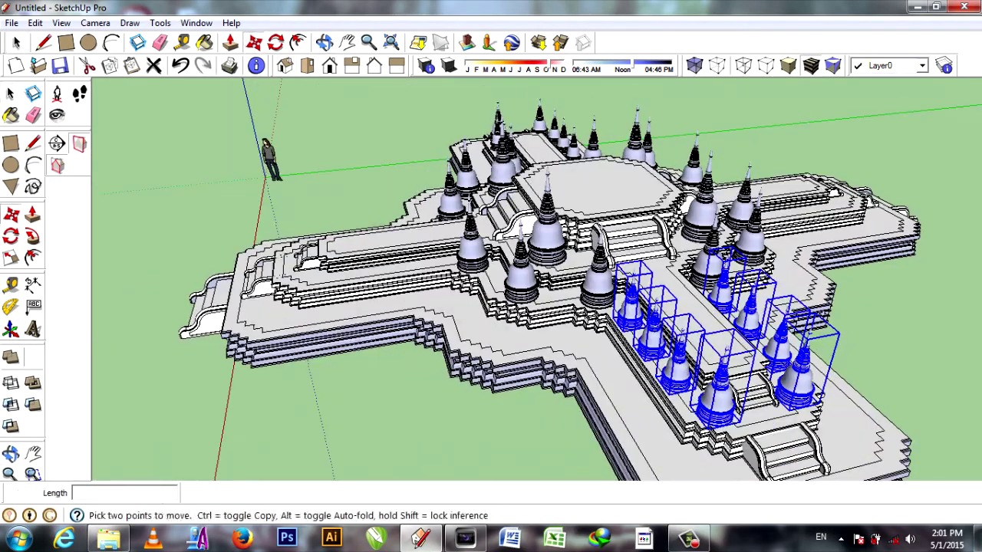
{"action": "scroll", "coordinate": [427, 307], "scroll_direction": "down", "scroll_amount": 2}
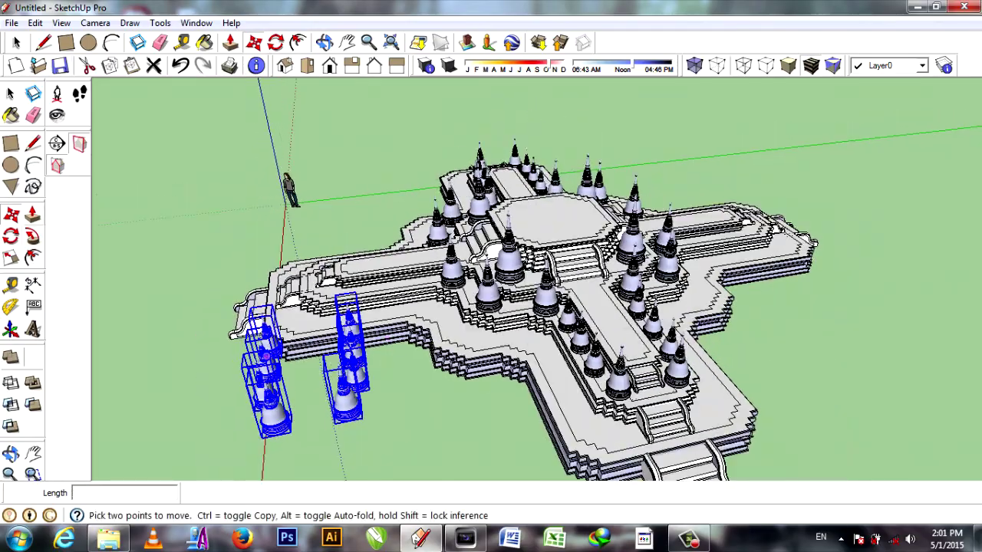
{"action": "left_click", "coordinate": [485, 431]}
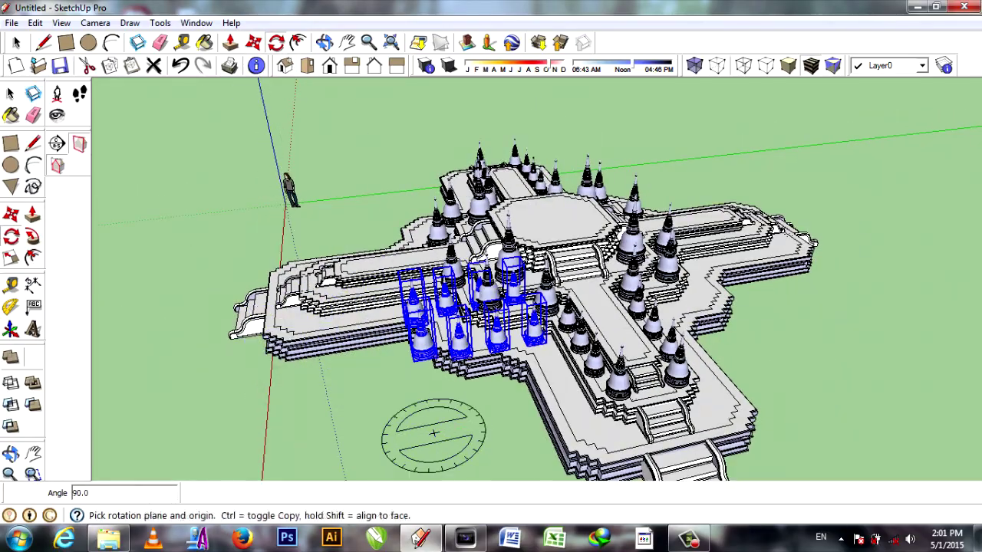
Rotate the copied stupas 90° to line up with the temple and reposition them by the stairs.
{"action": "left_click", "coordinate": [537, 353]}
{"action": "scroll", "coordinate": [570, 360], "scroll_direction": "up", "scroll_amount": 3}
{"action": "key", "text": "m"}
{"action": "scroll", "coordinate": [570, 361], "scroll_direction": "up", "scroll_amount": 3}
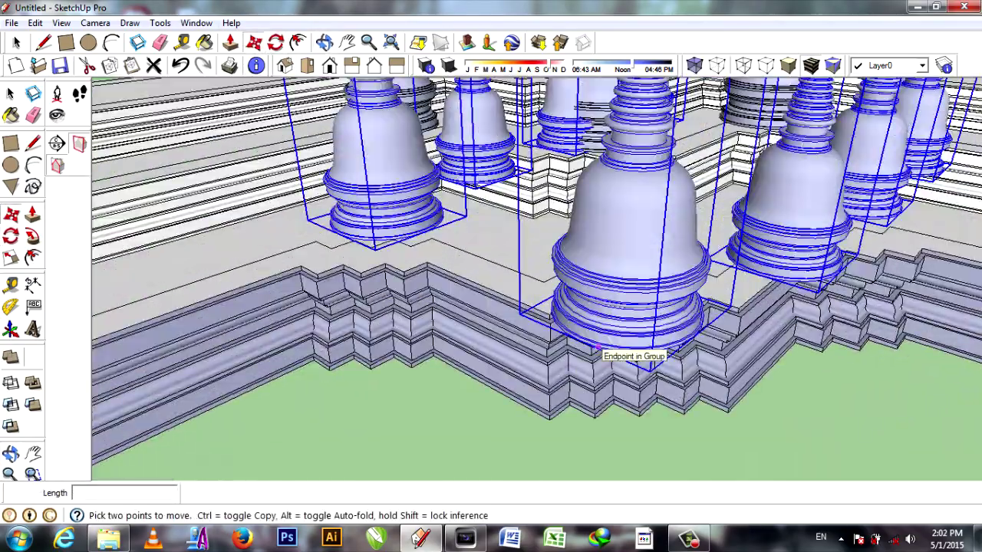
{"action": "scroll", "coordinate": [599, 349], "scroll_direction": "down", "scroll_amount": 3}
{"action": "middle_click_drag", "start_coordinate": [598, 349], "coordinate": [549, 330]}
{"action": "scroll", "coordinate": [548, 330], "scroll_direction": "up", "scroll_amount": 3}
{"action": "left_click", "coordinate": [495, 356]}
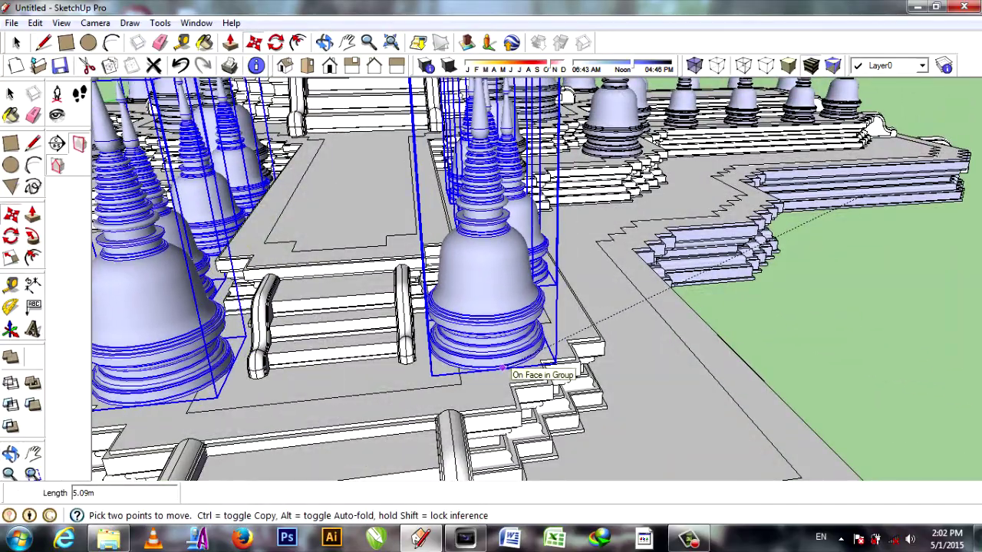
{"action": "left_click", "coordinate": [504, 371]}
Copy the eight-stupa cluster and drop it on the right arm of the terrace.
{"action": "mouse_move", "coordinate": [504, 370]}
{"action": "middle_mouse_down"}
{"action": "mouse_move", "coordinate": [475, 361]}
{"action": "mouse_move", "coordinate": [460, 337]}
{"action": "middle_mouse_up"}
{"action": "left_click", "coordinate": [322, 230], "text": "ctrl"}
{"action": "scroll", "coordinate": [322, 240], "scroll_direction": "down", "scroll_amount": 3}
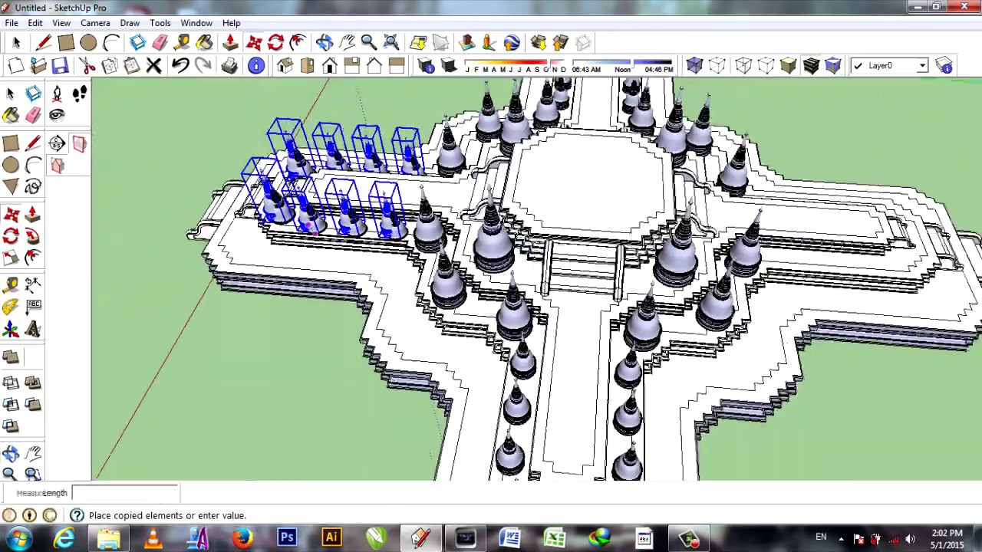
{"action": "left_click", "coordinate": [855, 269]}
{"action": "right_click", "coordinate": [855, 274]}
{"action": "key", "text": "Escape"}
{"action": "middle_click_drag", "start_coordinate": [342, 87], "coordinate": [526, 92]}
{"action": "scroll", "coordinate": [844, 323], "scroll_direction": "up", "scroll_amount": 5}
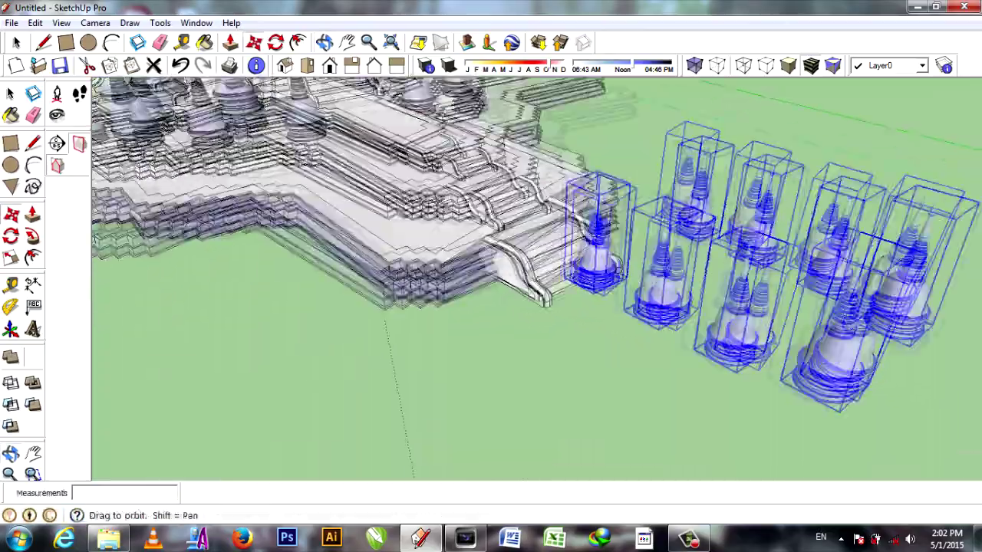
{"action": "scroll", "coordinate": [879, 381], "scroll_direction": "up", "scroll_amount": 5}
{"action": "scroll", "coordinate": [879, 381], "scroll_direction": "down", "scroll_amount": 4}
{"action": "scroll", "coordinate": [863, 361], "scroll_direction": "down", "scroll_amount": 3}
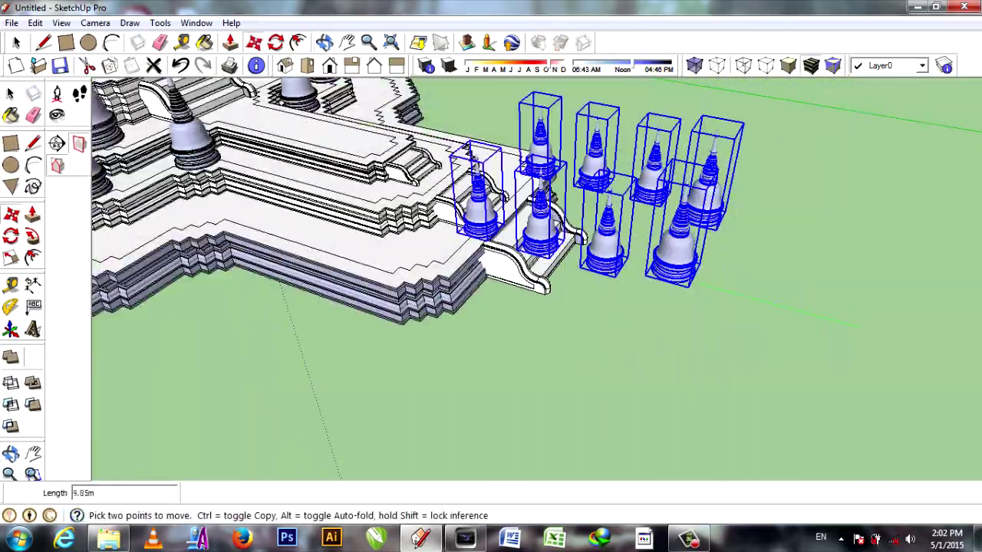
{"action": "scroll", "coordinate": [441, 222], "scroll_direction": "up", "scroll_amount": 3}
{"action": "scroll", "coordinate": [442, 224], "scroll_direction": "up", "scroll_amount": 3}
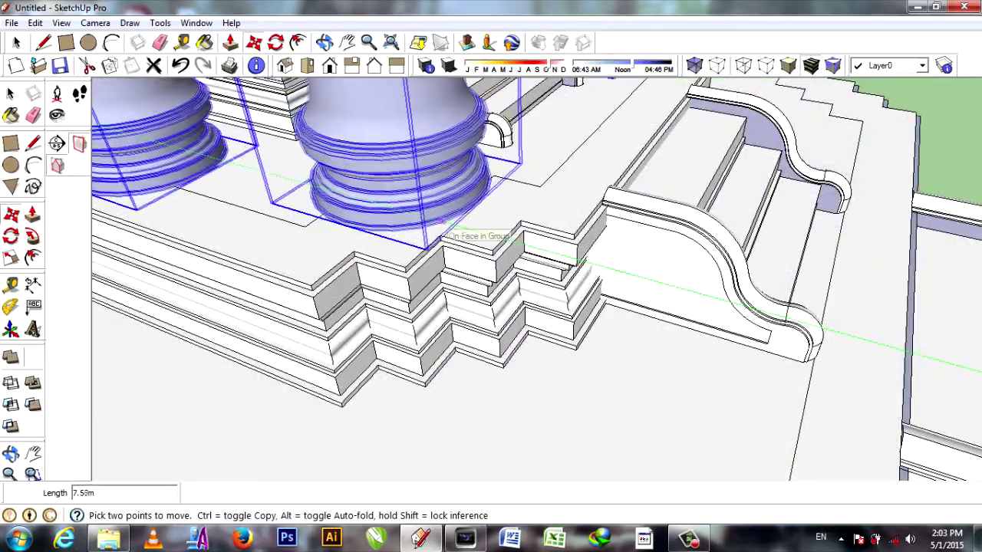
{"action": "middle_click_drag", "start_coordinate": [451, 223], "coordinate": [652, 246]}
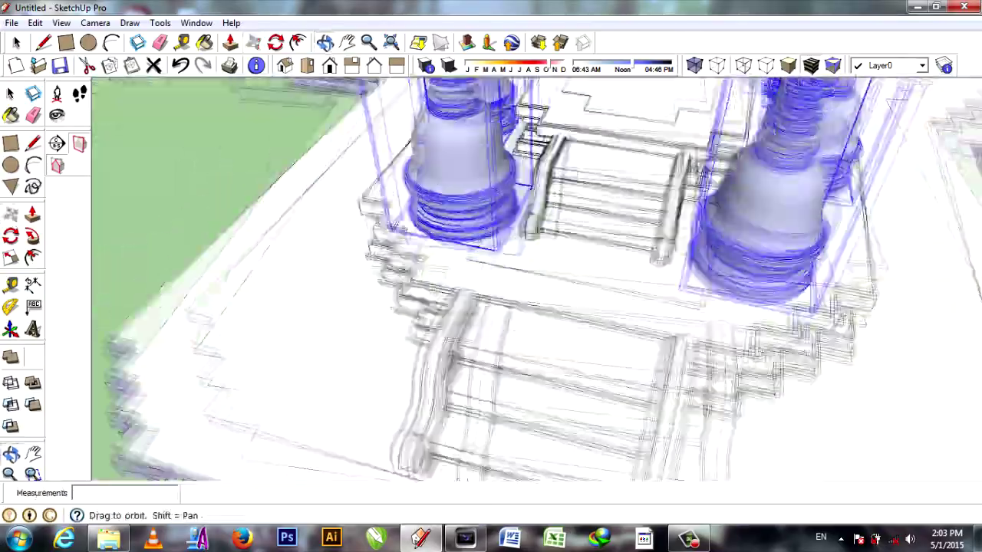
{"action": "scroll", "coordinate": [709, 255], "scroll_direction": "down", "scroll_amount": 5}
Make the Plan-2 layer visible to reveal the central tower.
{"action": "middle_click_drag", "start_coordinate": [709, 255], "coordinate": [226, 111]}
{"action": "left_click", "coordinate": [905, 184]}
{"action": "mouse_move", "coordinate": [491, 307]}
{"action": "middle_mouse_down"}
{"action": "mouse_move", "coordinate": [429, 292]}
{"action": "mouse_move", "coordinate": [230, 345]}
{"action": "middle_mouse_up"}
{"action": "key", "text": "space"}
Copy two single stupas onto empty terrace corners beside the stairs.
{"action": "scroll", "coordinate": [491, 307], "scroll_direction": "up", "scroll_amount": 5}
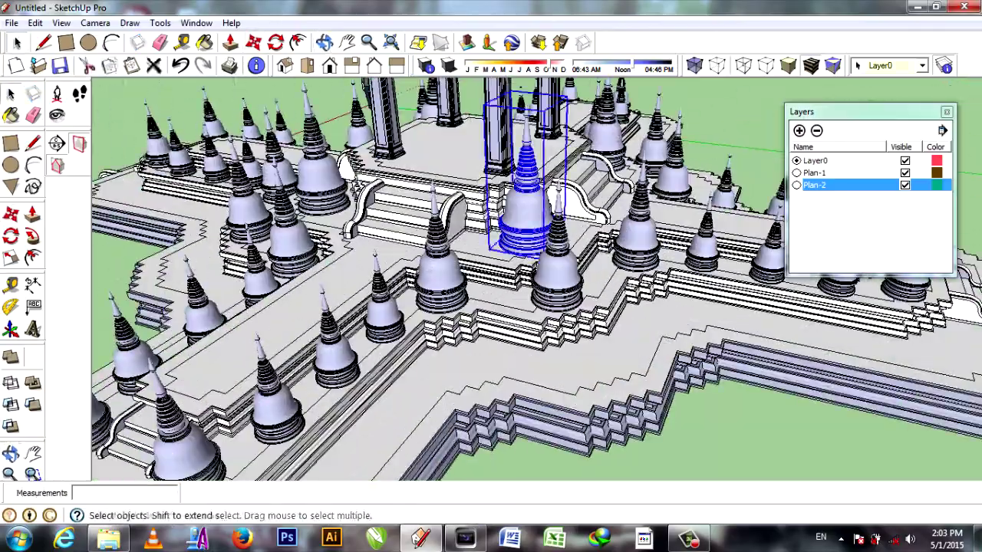
{"action": "scroll", "coordinate": [530, 256], "scroll_direction": "up", "scroll_amount": 5}
{"action": "key", "text": "ctrl"}
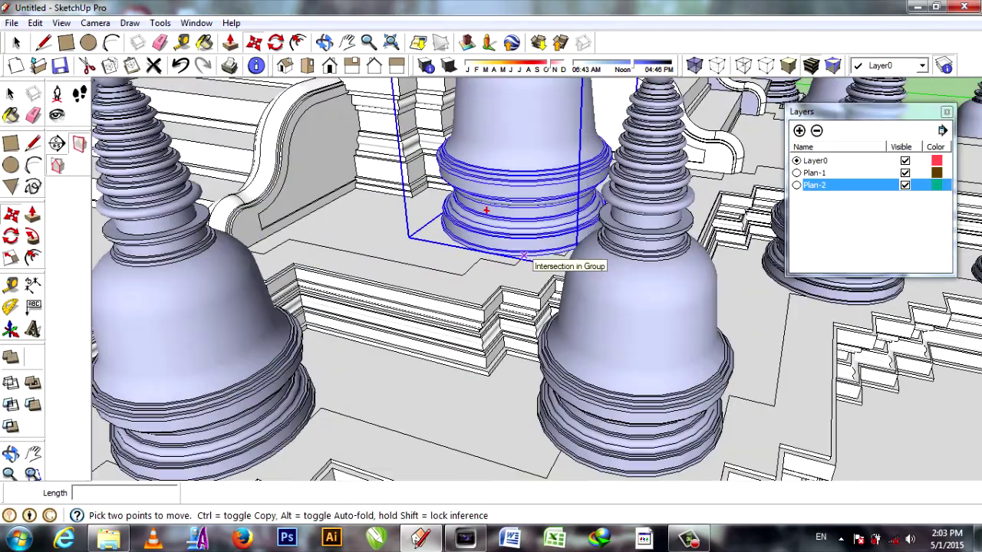
{"action": "scroll", "coordinate": [550, 302], "scroll_direction": "down", "scroll_amount": 2}
{"action": "middle_click_drag", "start_coordinate": [549, 301], "coordinate": [660, 346]}
{"action": "scroll", "coordinate": [689, 351], "scroll_direction": "up", "scroll_amount": 3}
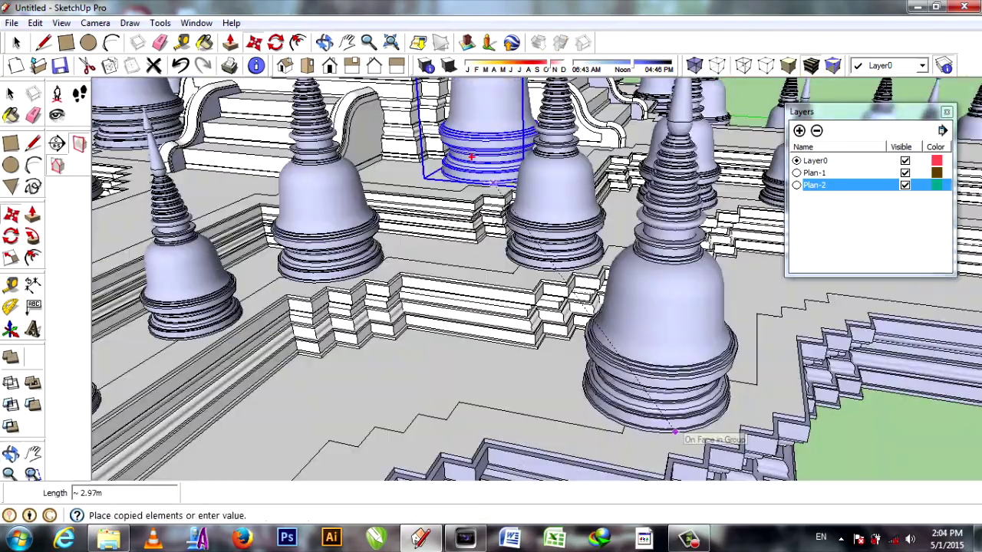
{"action": "left_click", "coordinate": [687, 432]}
{"action": "mouse_move", "coordinate": [686, 432]}
{"action": "middle_mouse_down"}
{"action": "mouse_move", "coordinate": [744, 391]}
{"action": "mouse_move", "coordinate": [537, 337]}
{"action": "middle_mouse_up"}
{"action": "scroll", "coordinate": [534, 372], "scroll_direction": "up", "scroll_amount": 3}
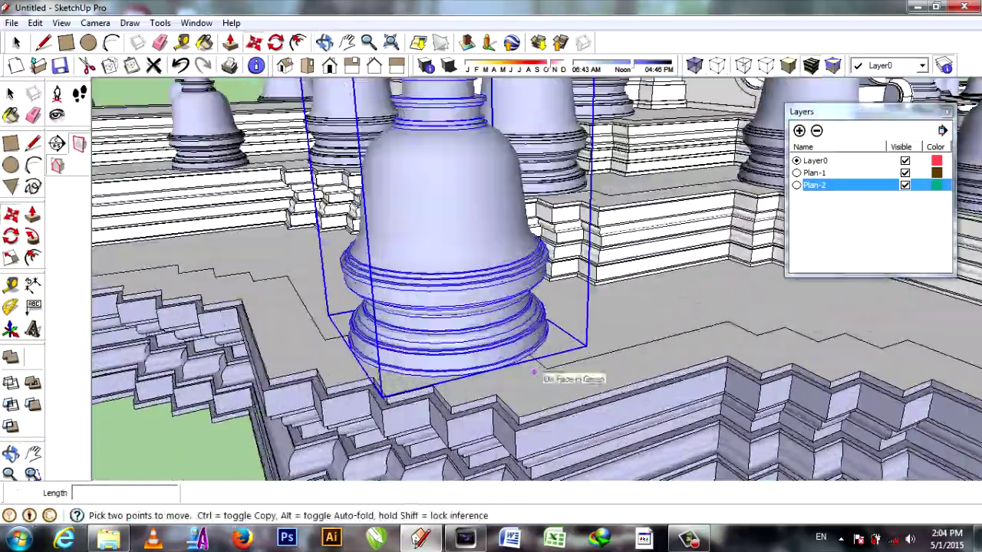
{"action": "left_click", "coordinate": [534, 354]}
{"action": "key", "text": "ctrl"}
{"action": "scroll", "coordinate": [535, 354], "scroll_direction": "down", "scroll_amount": 3}
{"action": "left_click", "coordinate": [749, 351]}
Copy another stupa onto a third empty terrace spot.
{"action": "middle_click_drag", "start_coordinate": [749, 350], "coordinate": [690, 337]}
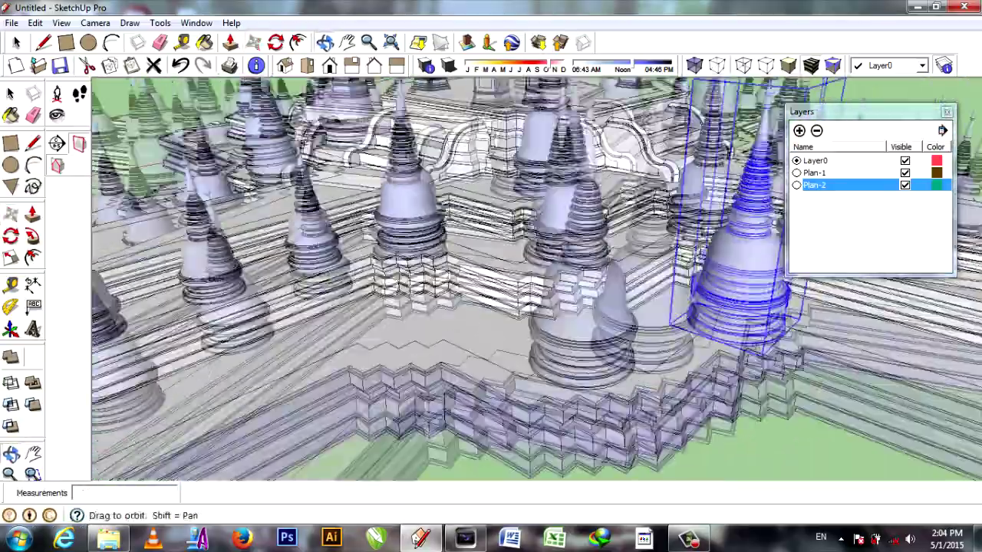
{"action": "scroll", "coordinate": [690, 337], "scroll_direction": "up", "scroll_amount": 2}
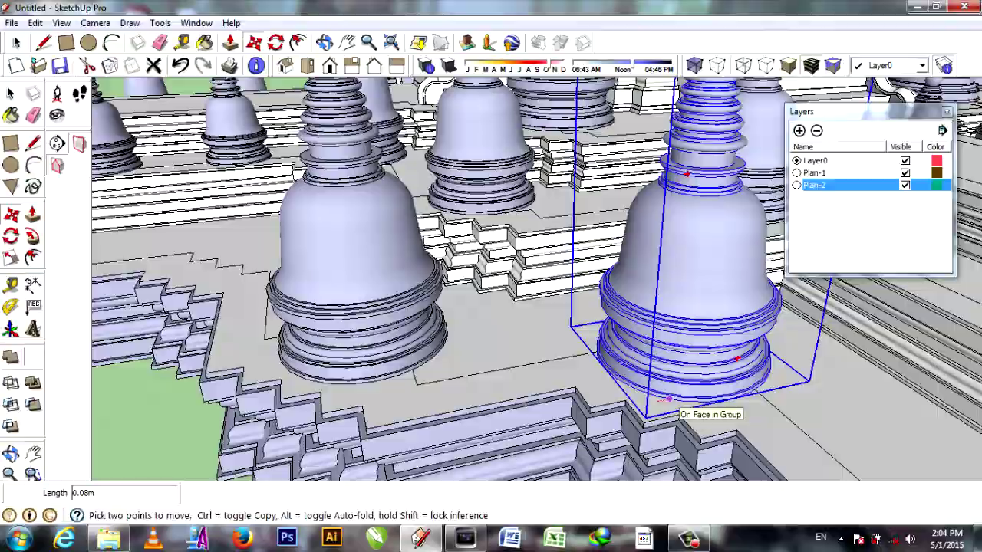
{"action": "left_click", "coordinate": [668, 396]}
{"action": "key", "text": "ctrl"}
{"action": "scroll", "coordinate": [668, 396], "scroll_direction": "down", "scroll_amount": 2}
{"action": "mouse_move", "coordinate": [668, 396]}
{"action": "middle_mouse_down"}
{"action": "mouse_move", "coordinate": [445, 364]}
{"action": "mouse_move", "coordinate": [340, 82]}
{"action": "mouse_move", "coordinate": [460, 230]}
{"action": "middle_mouse_up"}
{"action": "scroll", "coordinate": [434, 347], "scroll_direction": "up", "scroll_amount": 3}
{"action": "left_click", "coordinate": [432, 350]}
Start one more stupa copy with Move, then close the layers list.
{"action": "scroll", "coordinate": [432, 349], "scroll_direction": "down", "scroll_amount": 3}
{"action": "scroll", "coordinate": [340, 82], "scroll_direction": "down", "scroll_amount": 3}
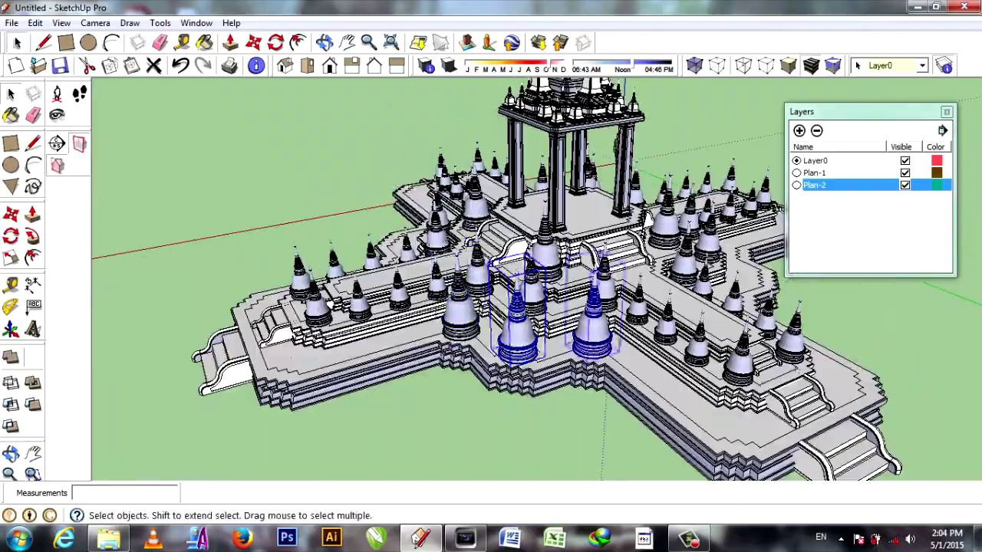
{"action": "scroll", "coordinate": [586, 322], "scroll_direction": "up", "scroll_amount": 5}
{"action": "key", "text": "m"}
{"action": "key", "text": "ctrl"}
{"action": "left_click", "coordinate": [630, 353]}
{"action": "scroll", "coordinate": [537, 307], "scroll_direction": "down", "scroll_amount": 5}
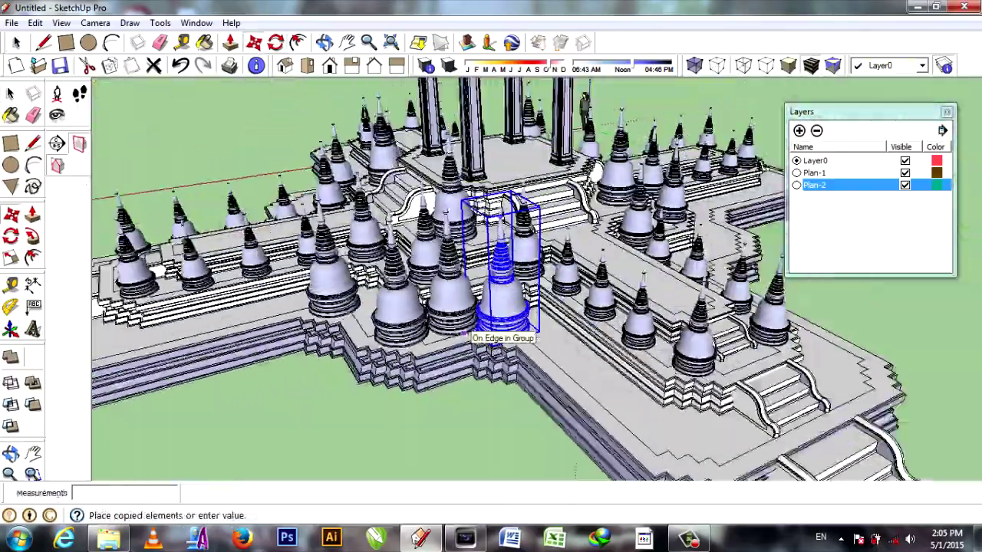
{"action": "scroll", "coordinate": [390, 262], "scroll_direction": "up", "scroll_amount": 5}
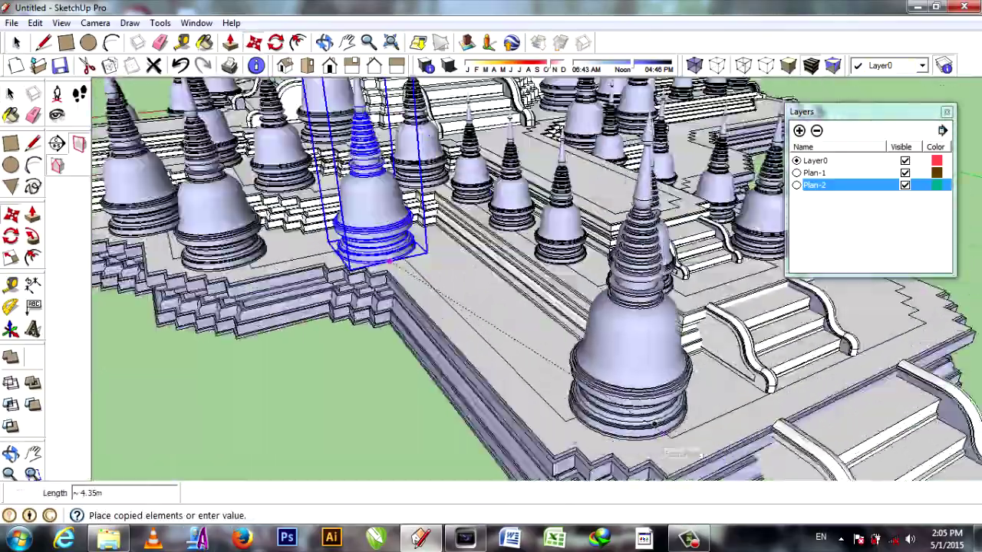
{"action": "middle_click_drag", "start_coordinate": [389, 262], "coordinate": [330, 322]}
{"action": "scroll", "coordinate": [330, 323], "scroll_direction": "up", "scroll_amount": 3}
{"action": "scroll", "coordinate": [321, 353], "scroll_direction": "down", "scroll_amount": 2}
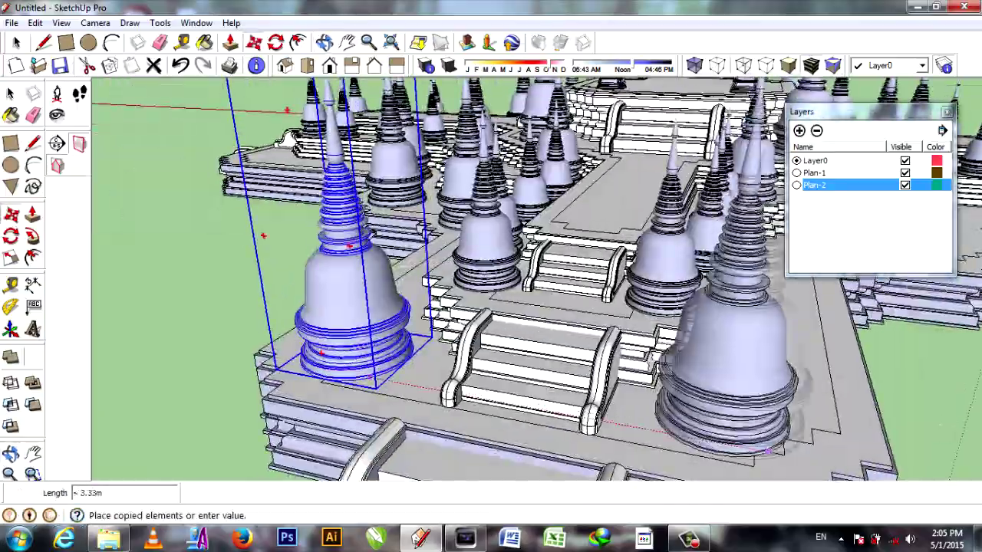
{"action": "mouse_move", "coordinate": [320, 353]}
{"action": "middle_mouse_down"}
{"action": "mouse_move", "coordinate": [429, 330]}
{"action": "mouse_move", "coordinate": [499, 291]}
{"action": "middle_mouse_up"}
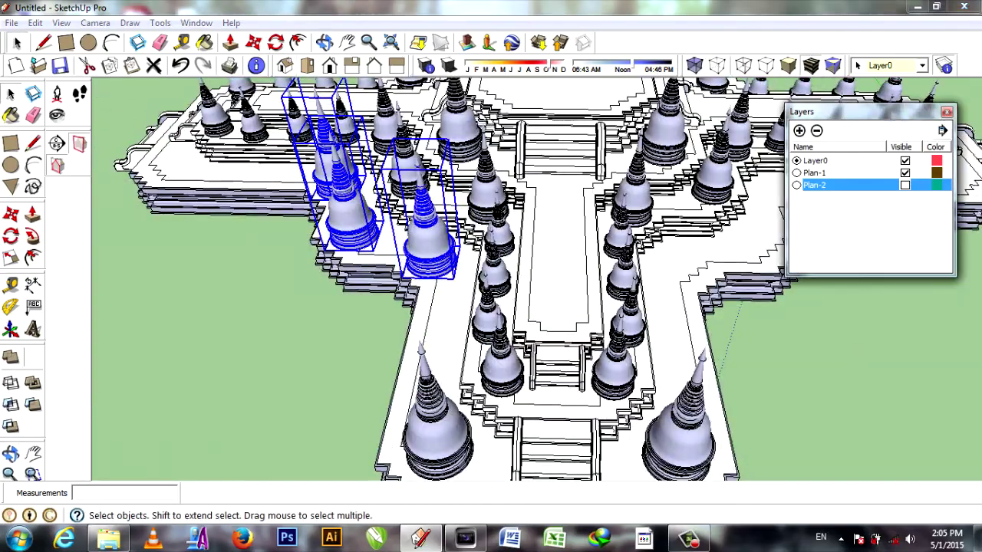
{"action": "left_click", "coordinate": [947, 111]}
Copy the selected stupa group and place it beside the platform's right arm.
{"action": "key", "text": "m"}
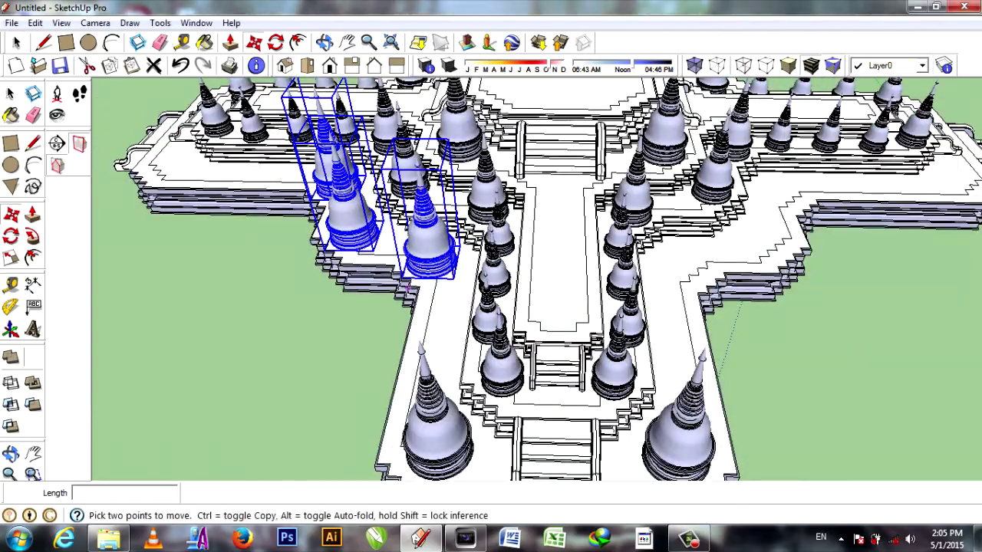
{"action": "scroll", "coordinate": [429, 273], "scroll_direction": "up", "scroll_amount": 5}
{"action": "scroll", "coordinate": [429, 272], "scroll_direction": "down", "scroll_amount": 2}
{"action": "key", "text": "ctrl"}
{"action": "left_click", "coordinate": [428, 209]}
{"action": "scroll", "coordinate": [406, 253], "scroll_direction": "down", "scroll_amount": 4}
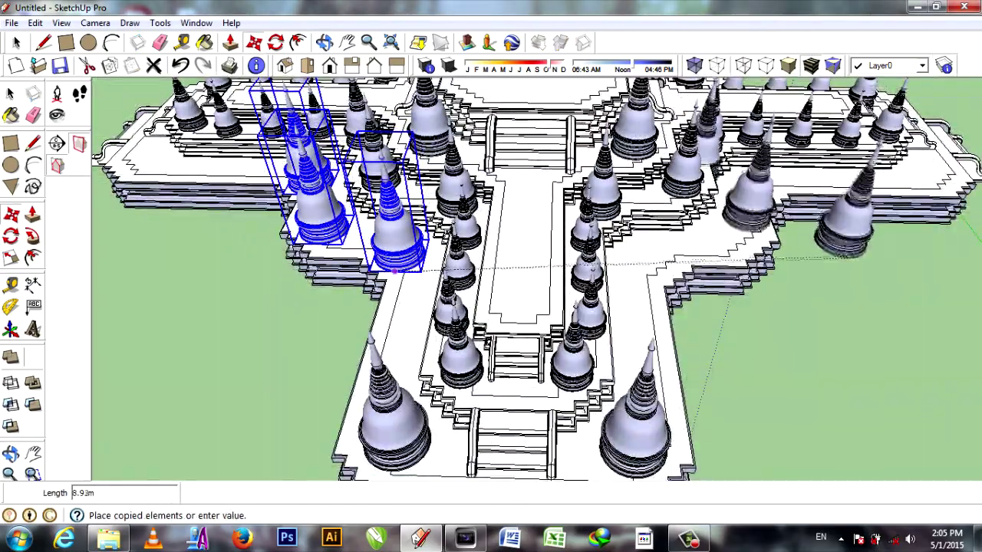
{"action": "right_click", "coordinate": [837, 270]}
{"action": "key", "text": "Escape"}
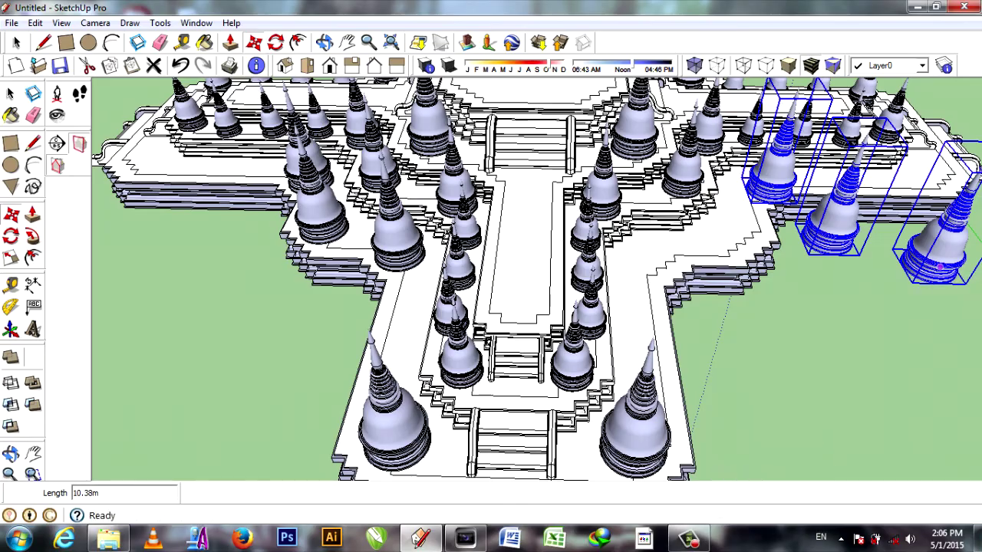
{"action": "scroll", "coordinate": [809, 295], "scroll_direction": "up", "scroll_amount": 3}
{"action": "scroll", "coordinate": [807, 295], "scroll_direction": "up", "scroll_amount": 3}
{"action": "left_click", "coordinate": [807, 294]}
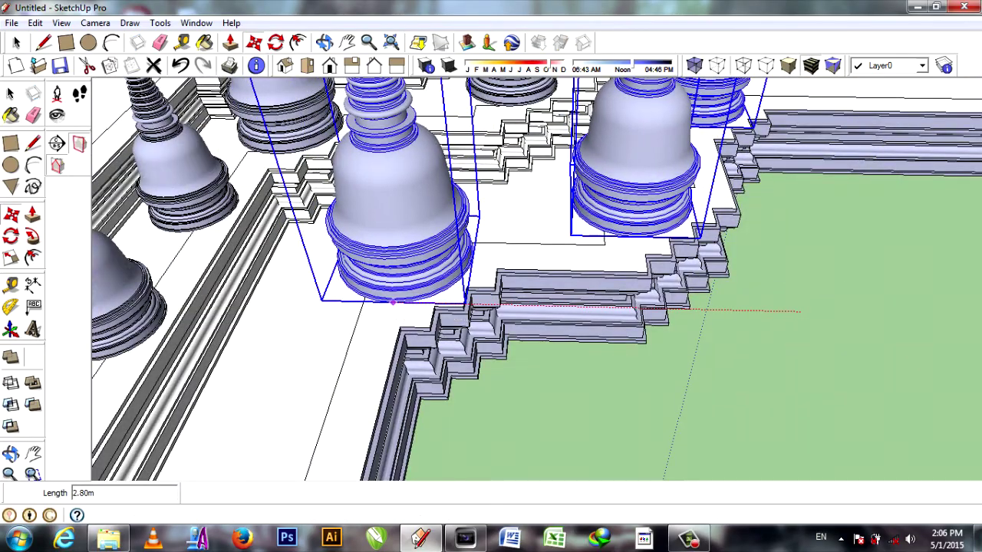
{"action": "left_click", "coordinate": [800, 310]}
{"action": "scroll", "coordinate": [800, 311], "scroll_direction": "down", "scroll_amount": 5}
{"action": "middle_click_drag", "start_coordinate": [800, 311], "coordinate": [724, 356]}
{"action": "scroll", "coordinate": [724, 356], "scroll_direction": "up", "scroll_amount": 3}
{"action": "scroll", "coordinate": [733, 279], "scroll_direction": "up", "scroll_amount": 2}
Select another stupa group and begin copying it with Move.
{"action": "key", "text": "space"}
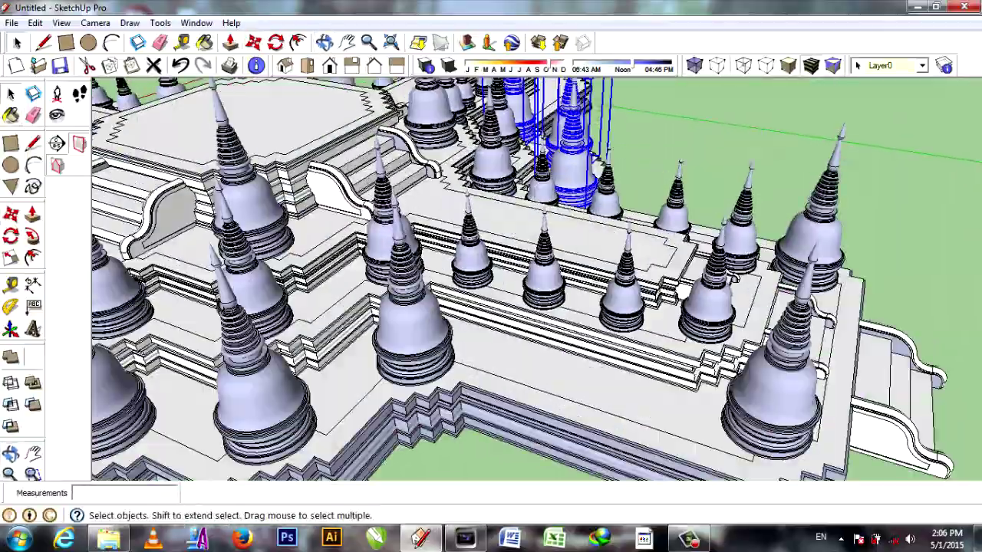
{"action": "scroll", "coordinate": [586, 328], "scroll_direction": "up", "scroll_amount": 3}
{"action": "key", "text": "m"}
{"action": "scroll", "coordinate": [586, 328], "scroll_direction": "up", "scroll_amount": 3}
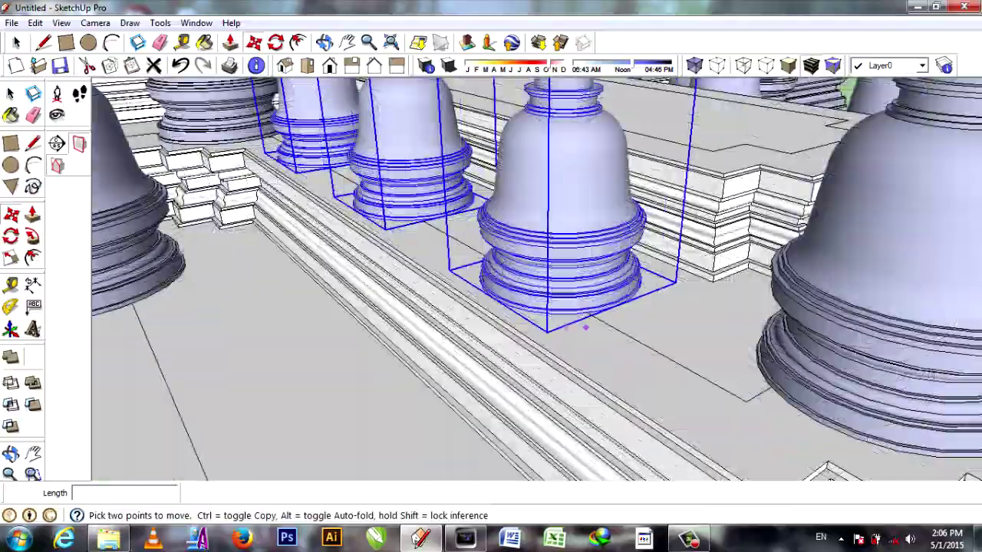
{"action": "scroll", "coordinate": [593, 313], "scroll_direction": "down", "scroll_amount": 3}
{"action": "left_click", "coordinate": [591, 316]}
{"action": "scroll", "coordinate": [591, 316], "scroll_direction": "down", "scroll_amount": 3}
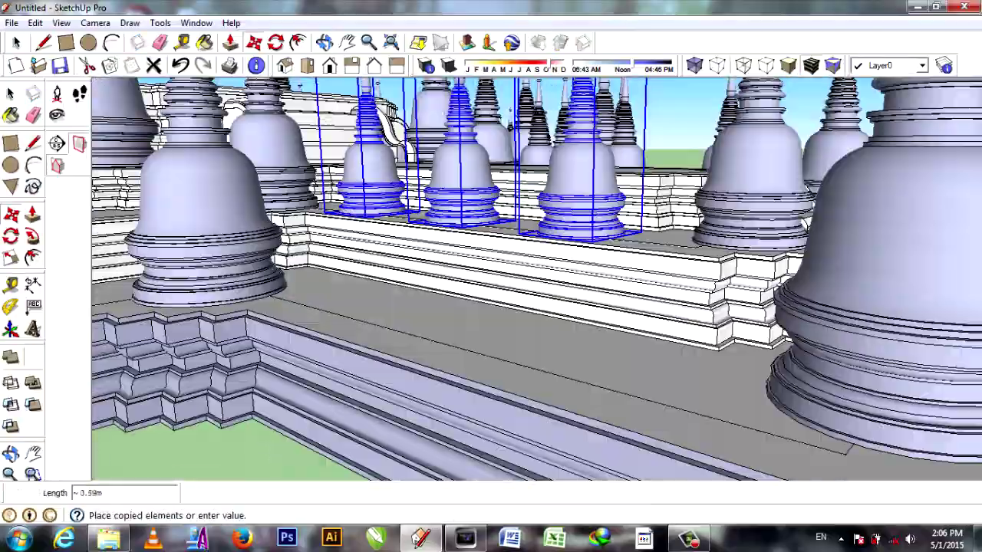
{"action": "mouse_move", "coordinate": [595, 330]}
{"action": "middle_mouse_down"}
{"action": "mouse_move", "coordinate": [429, 291]}
{"action": "mouse_move", "coordinate": [475, 299]}
{"action": "middle_mouse_up"}
{"action": "scroll", "coordinate": [491, 307], "scroll_direction": "up", "scroll_amount": 3}
{"action": "scroll", "coordinate": [491, 307], "scroll_direction": "down", "scroll_amount": 3}
{"action": "scroll", "coordinate": [460, 307], "scroll_direction": "up", "scroll_amount": 3}
{"action": "scroll", "coordinate": [461, 307], "scroll_direction": "up", "scroll_amount": 2}
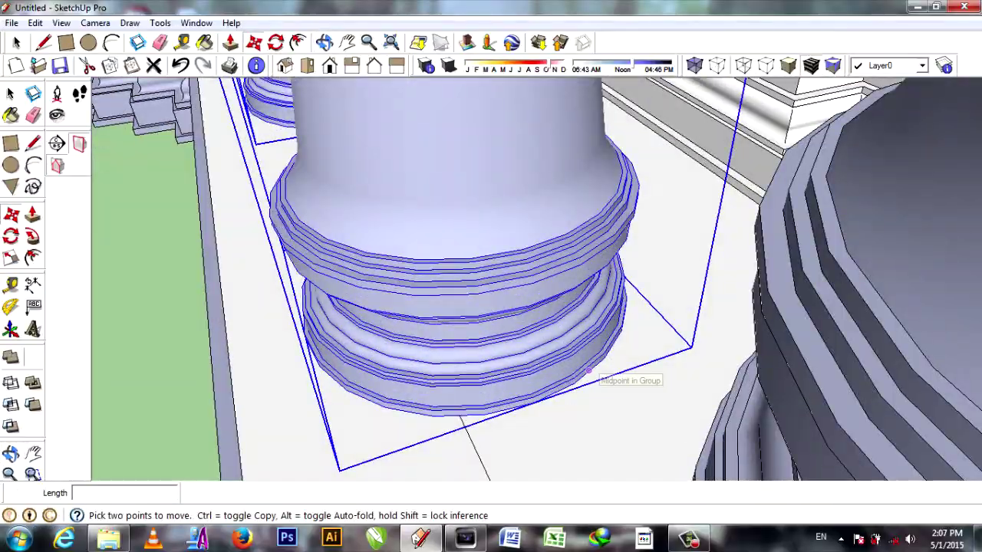
{"action": "scroll", "coordinate": [589, 371], "scroll_direction": "down", "scroll_amount": 3}
{"action": "scroll", "coordinate": [590, 372], "scroll_direction": "down", "scroll_amount": 2}
Pick a new start point on the selected stupas for the next row of copies.
{"action": "middle_click_drag", "start_coordinate": [589, 372], "coordinate": [675, 368]}
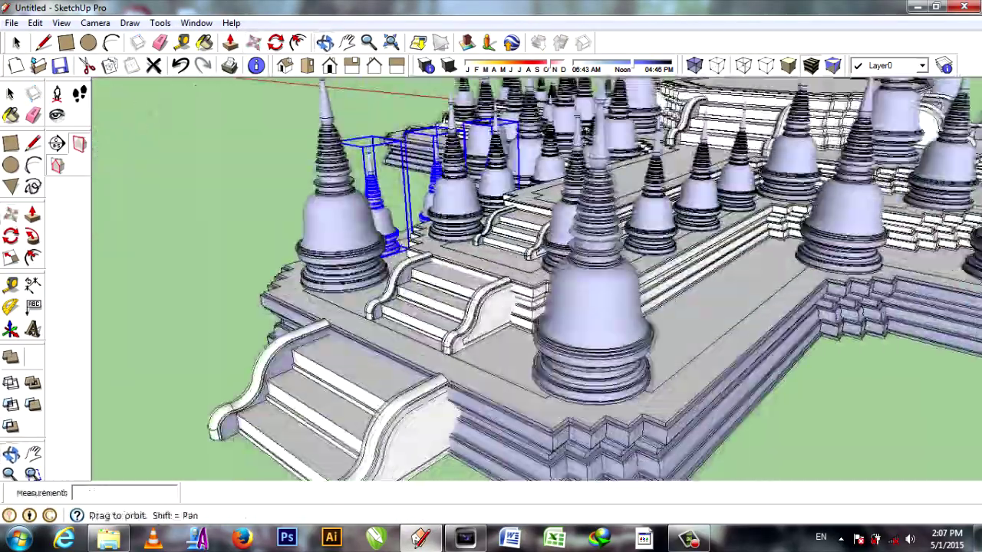
{"action": "scroll", "coordinate": [675, 368], "scroll_direction": "up", "scroll_amount": 3}
{"action": "scroll", "coordinate": [679, 372], "scroll_direction": "up", "scroll_amount": 2}
{"action": "scroll", "coordinate": [598, 314], "scroll_direction": "down", "scroll_amount": 5}
{"action": "mouse_move", "coordinate": [598, 314]}
{"action": "middle_mouse_down"}
{"action": "mouse_move", "coordinate": [491, 330]}
{"action": "mouse_move", "coordinate": [452, 322]}
{"action": "middle_mouse_up"}
{"action": "scroll", "coordinate": [491, 330], "scroll_direction": "up", "scroll_amount": 2}
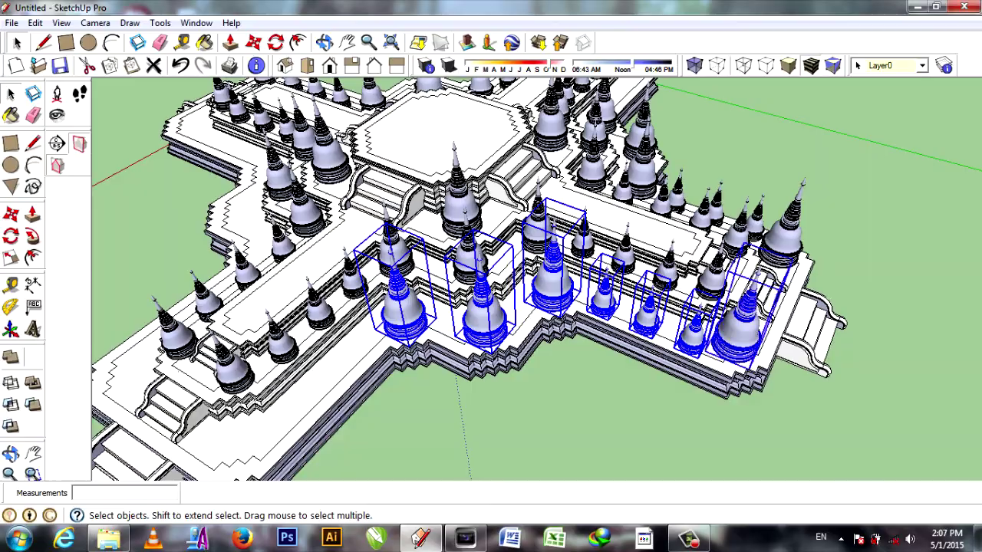
{"action": "middle_click_drag", "start_coordinate": [491, 307], "coordinate": [399, 314]}
{"action": "middle_click_drag", "start_coordinate": [537, 307], "coordinate": [491, 315]}
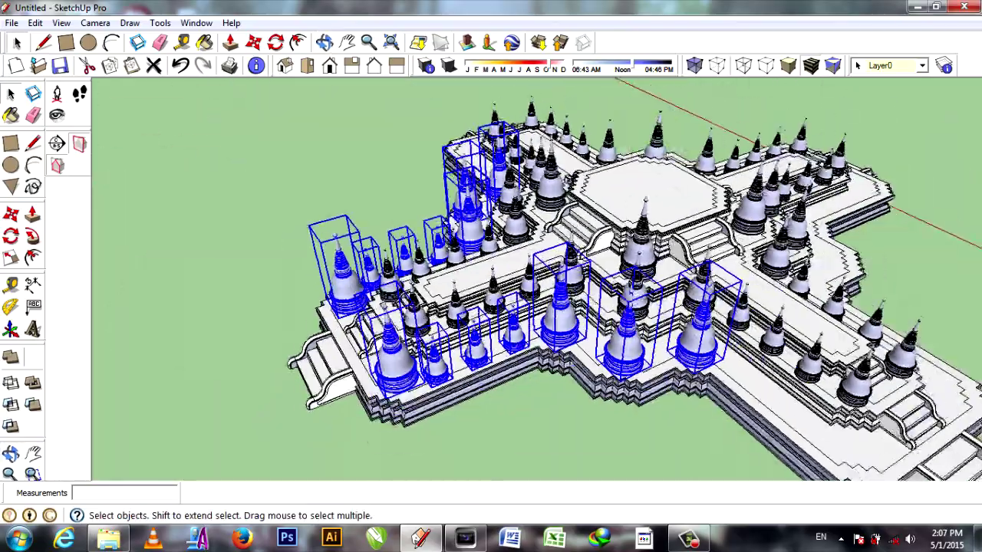
{"action": "scroll", "coordinate": [537, 322], "scroll_direction": "up", "scroll_amount": 3}
{"action": "scroll", "coordinate": [583, 360], "scroll_direction": "up", "scroll_amount": 3}
{"action": "scroll", "coordinate": [628, 400], "scroll_direction": "up", "scroll_amount": 3}
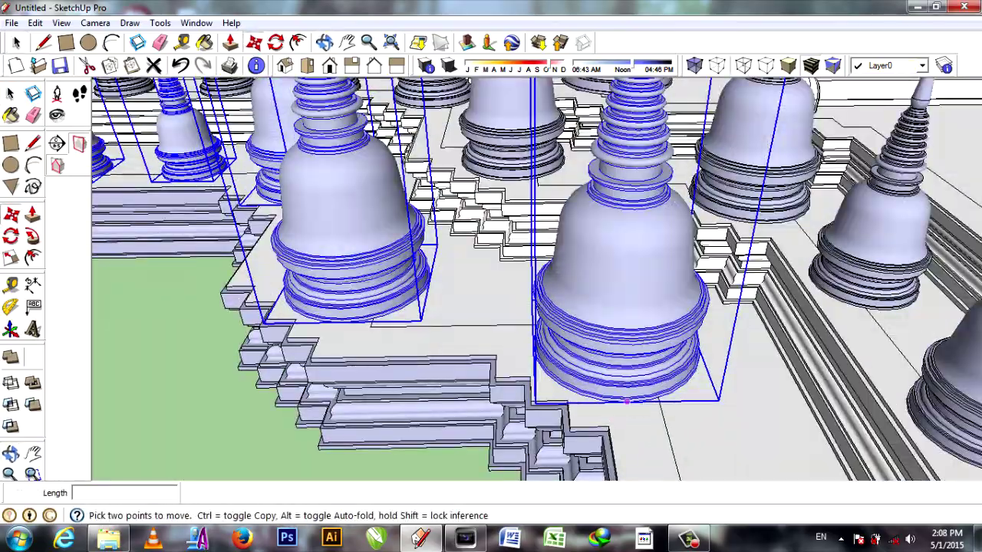
{"action": "left_click", "coordinate": [628, 400]}
{"action": "scroll", "coordinate": [628, 400], "scroll_direction": "down", "scroll_amount": 3}
{"action": "scroll", "coordinate": [552, 353], "scroll_direction": "down", "scroll_amount": 3}
{"action": "scroll", "coordinate": [518, 331], "scroll_direction": "down", "scroll_amount": 2}
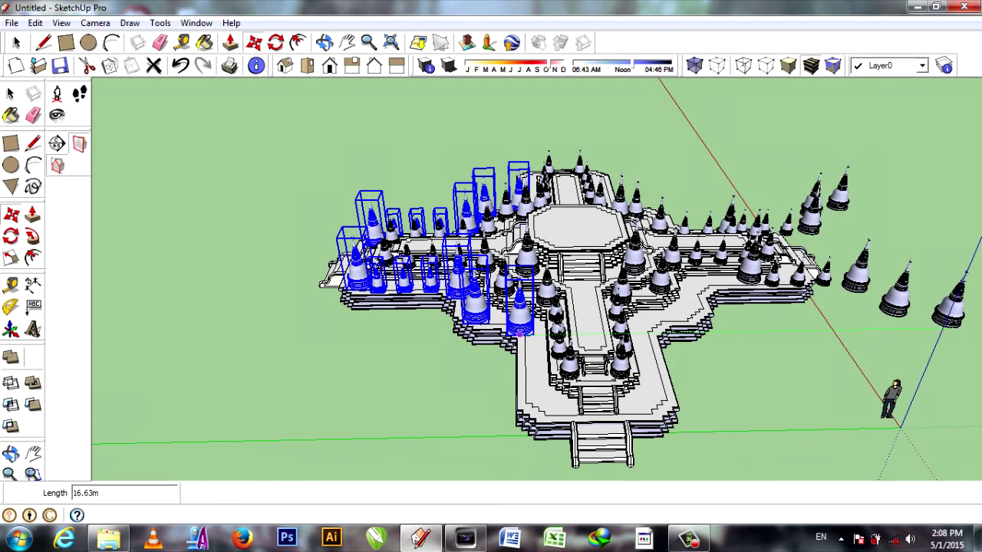
{"action": "middle_click_drag", "start_coordinate": [519, 331], "coordinate": [613, 322]}
{"action": "scroll", "coordinate": [482, 194], "scroll_direction": "down", "scroll_amount": 2}
Flip the selected stupas along the green direction and move them to their new platform spot.
{"action": "scroll", "coordinate": [691, 230], "scroll_direction": "up", "scroll_amount": 3}
{"action": "right_click", "coordinate": [773, 91]}
{"action": "left_click", "coordinate": [706, 310]}
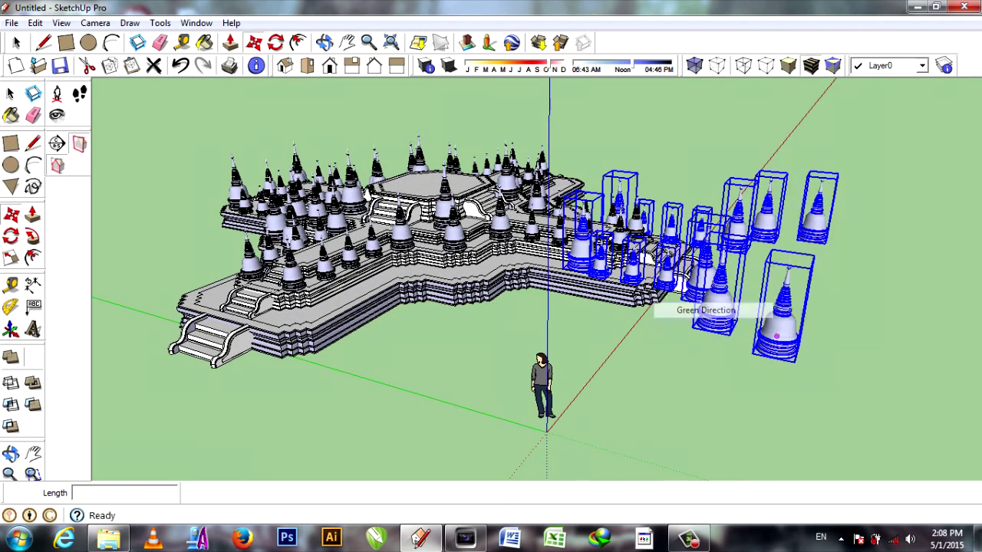
{"action": "key", "text": "m"}
{"action": "middle_click_drag", "start_coordinate": [690, 322], "coordinate": [659, 306]}
{"action": "scroll", "coordinate": [655, 309], "scroll_direction": "up", "scroll_amount": 3}
{"action": "scroll", "coordinate": [656, 310], "scroll_direction": "up", "scroll_amount": 2}
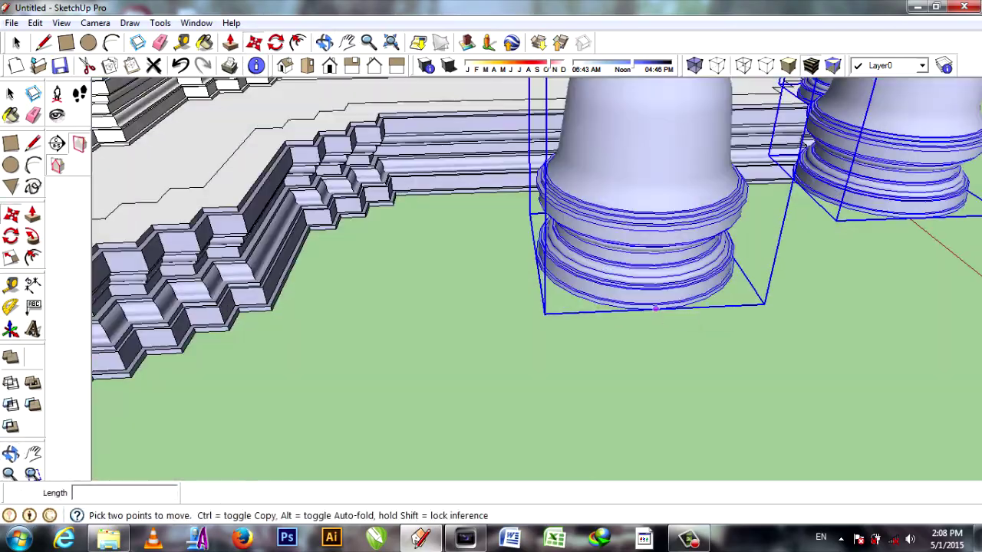
{"action": "scroll", "coordinate": [656, 309], "scroll_direction": "down", "scroll_amount": 3}
{"action": "left_click", "coordinate": [603, 305]}
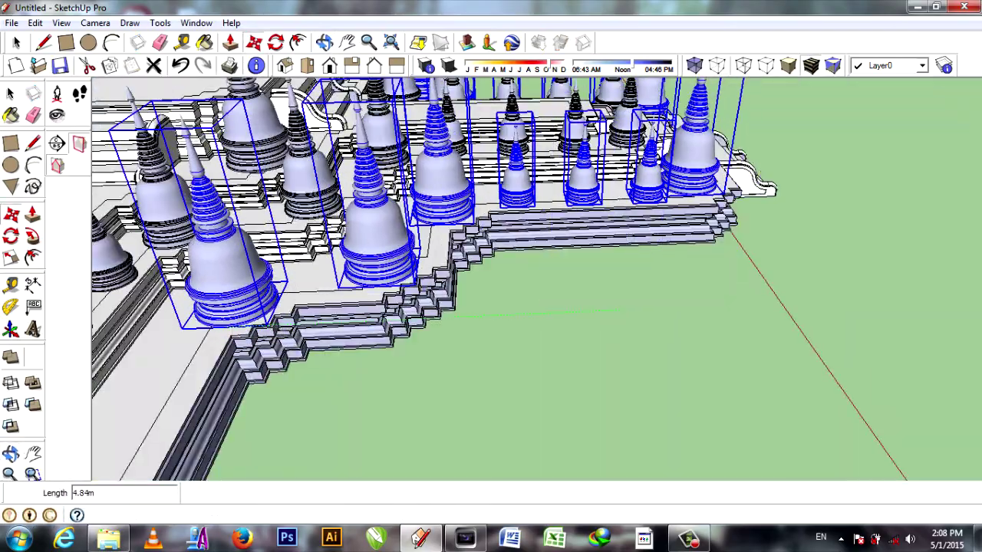
{"action": "left_click", "coordinate": [620, 311]}
{"action": "scroll", "coordinate": [620, 311], "scroll_direction": "down", "scroll_amount": 2}
{"action": "scroll", "coordinate": [620, 311], "scroll_direction": "down", "scroll_amount": 3}
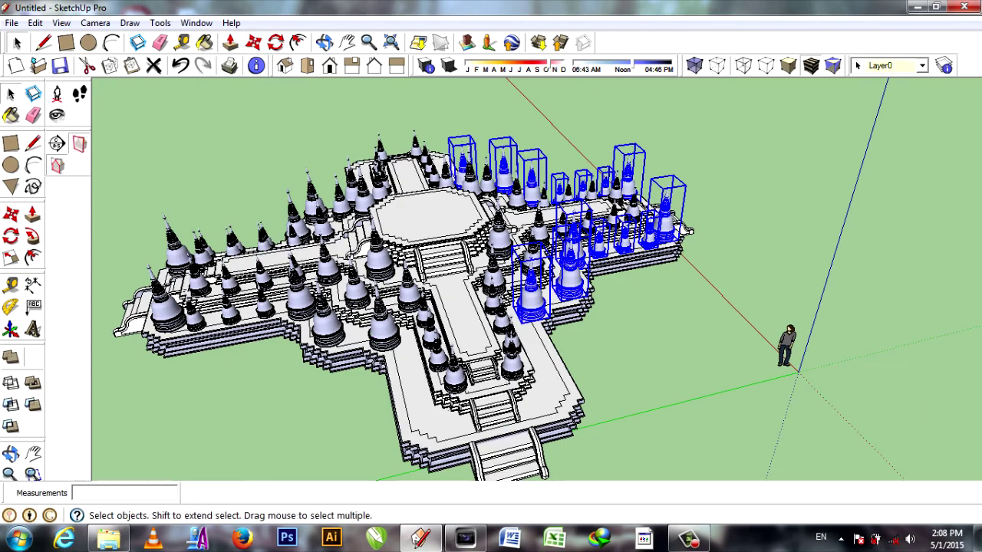
{"action": "left_click", "coordinate": [386, 468]}
Place a copy of the stupa row beside the temple.
{"action": "middle_click_drag", "start_coordinate": [386, 468], "coordinate": [430, 429]}
{"action": "scroll", "coordinate": [491, 276], "scroll_direction": "up", "scroll_amount": 3}
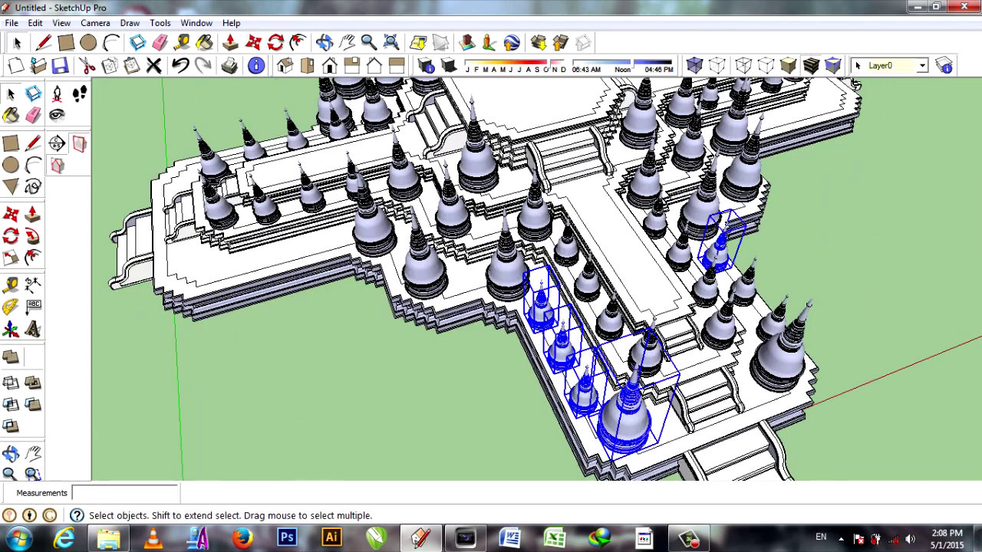
{"action": "scroll", "coordinate": [537, 330], "scroll_direction": "down", "scroll_amount": 4}
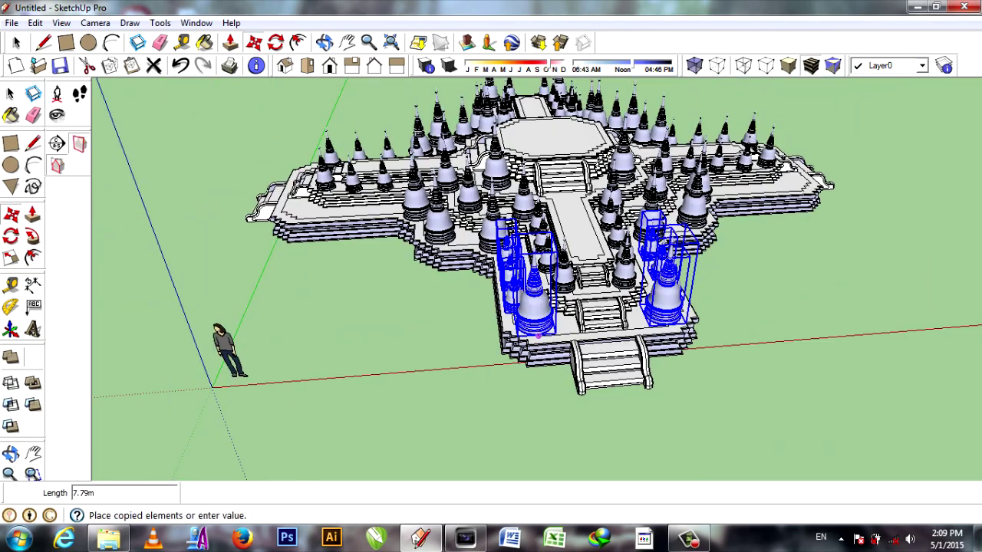
{"action": "left_click", "coordinate": [295, 332]}
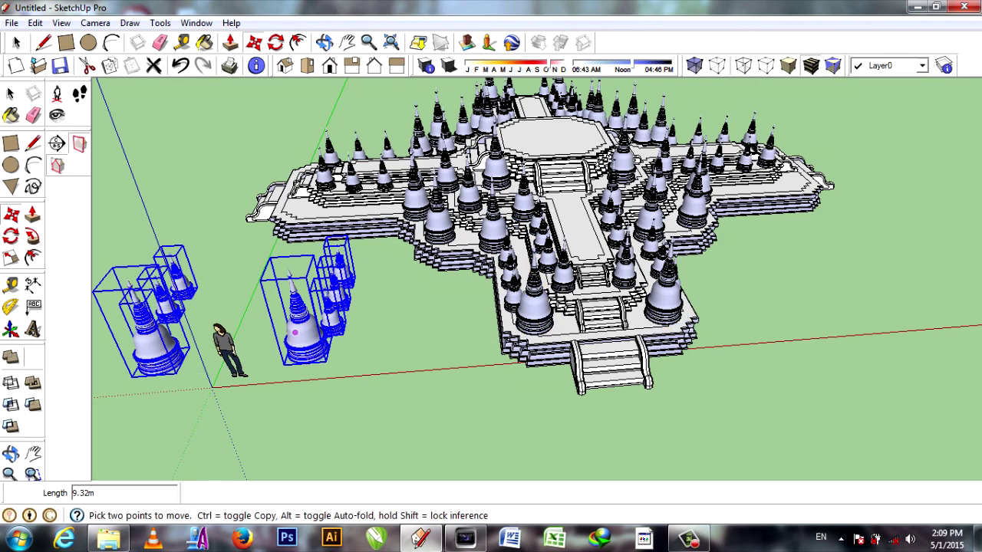
Rotate the copied stupas 90° and set them onto the temple corner.
{"action": "mouse_move", "coordinate": [295, 332]}
{"action": "middle_mouse_down"}
{"action": "mouse_move", "coordinate": [647, 283]}
{"action": "mouse_move", "coordinate": [623, 313]}
{"action": "middle_mouse_up"}
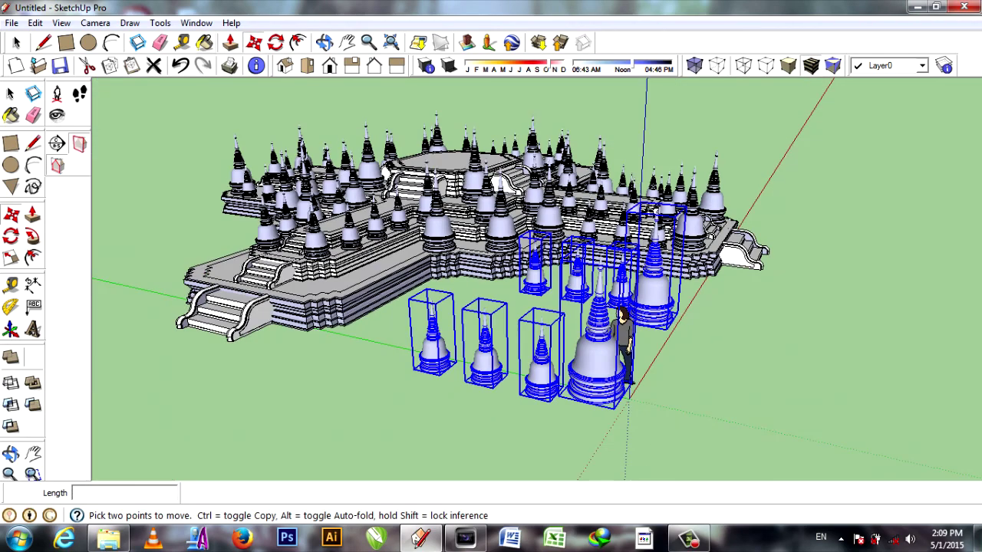
{"action": "left_click", "coordinate": [326, 404]}
{"action": "left_click", "coordinate": [353, 393]}
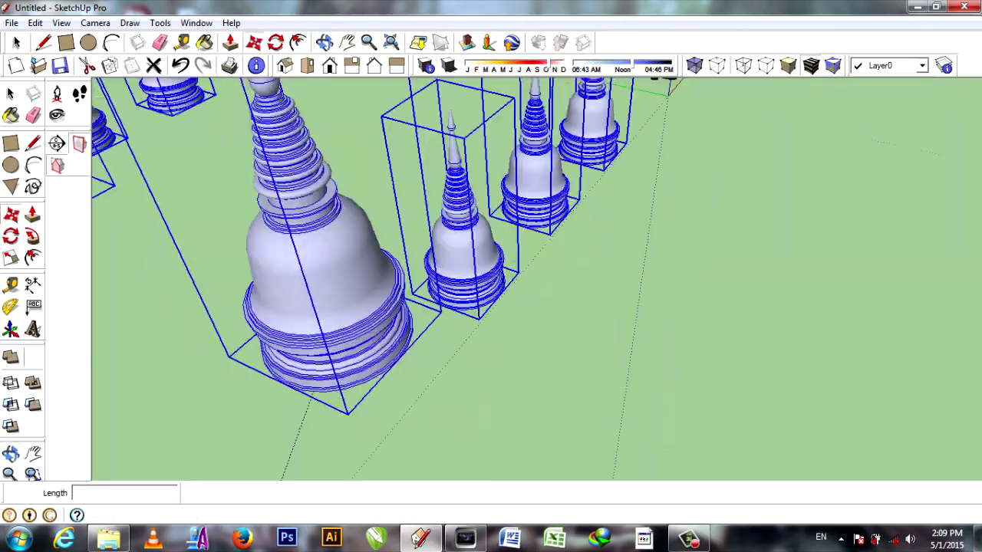
{"action": "scroll", "coordinate": [299, 184], "scroll_direction": "down", "scroll_amount": 5}
{"action": "scroll", "coordinate": [300, 184], "scroll_direction": "up", "scroll_amount": 3}
{"action": "scroll", "coordinate": [322, 169], "scroll_direction": "up", "scroll_amount": 2}
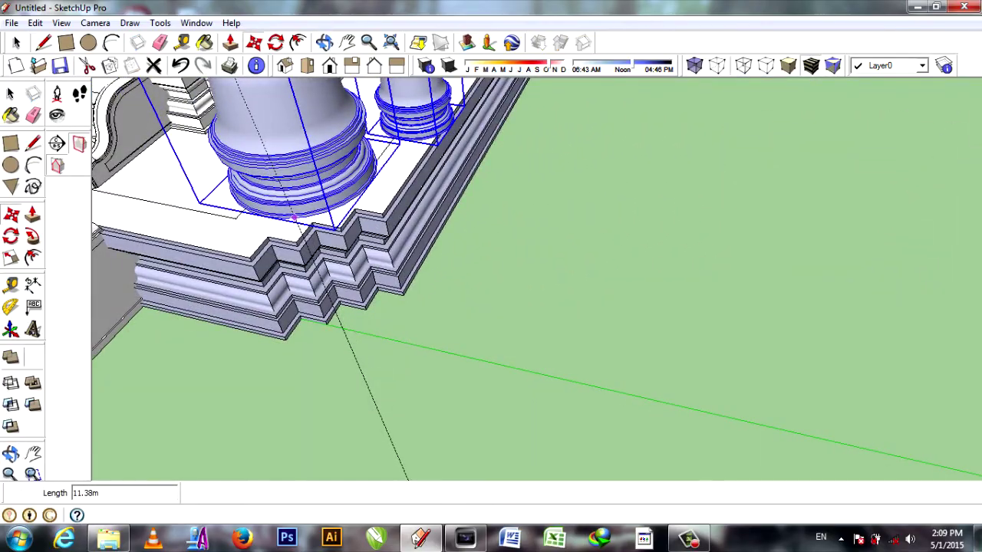
{"action": "left_click", "coordinate": [294, 219]}
{"action": "scroll", "coordinate": [339, 250], "scroll_direction": "up", "scroll_amount": 2}
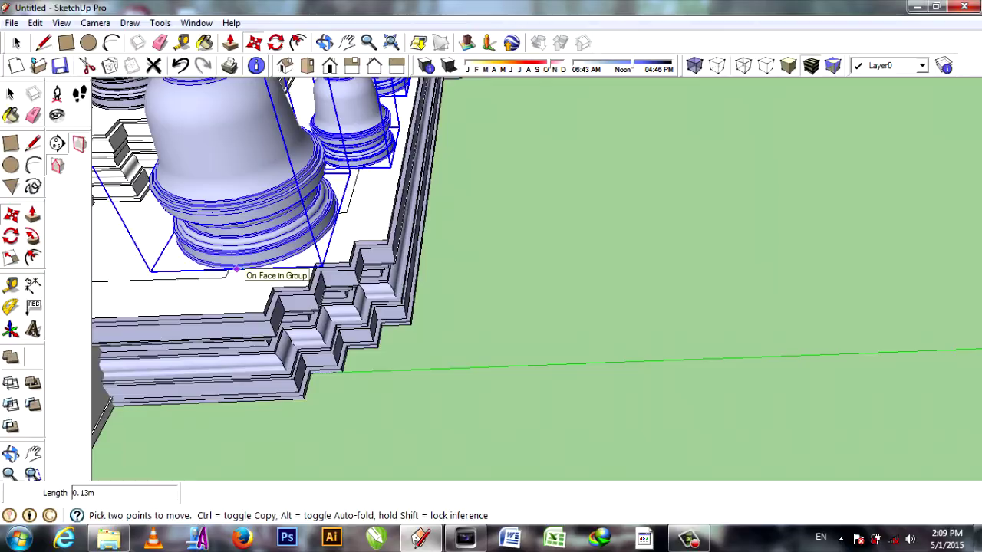
{"action": "left_click", "coordinate": [236, 269]}
{"action": "scroll", "coordinate": [236, 268], "scroll_direction": "down", "scroll_amount": 5}
At the next corner, flip the selected stupa cluster to fit the terrace.
{"action": "mouse_move", "coordinate": [491, 276]}
{"action": "middle_mouse_down"}
{"action": "mouse_move", "coordinate": [430, 254]}
{"action": "mouse_move", "coordinate": [314, 384]}
{"action": "middle_mouse_up"}
{"action": "scroll", "coordinate": [436, 242], "scroll_direction": "up", "scroll_amount": 3}
{"action": "scroll", "coordinate": [436, 242], "scroll_direction": "up", "scroll_amount": 3}
{"action": "scroll", "coordinate": [436, 241], "scroll_direction": "down", "scroll_amount": 4}
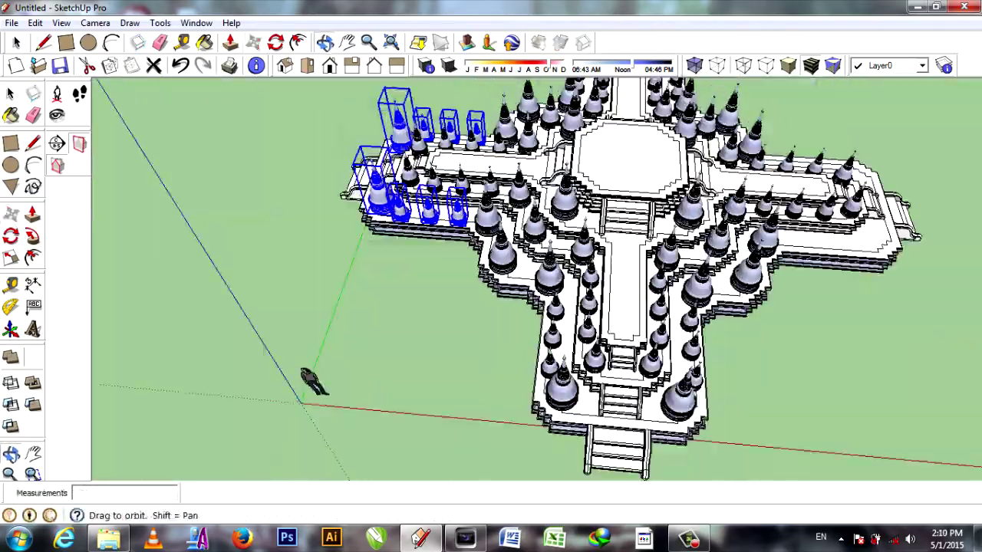
{"action": "scroll", "coordinate": [362, 338], "scroll_direction": "down", "scroll_amount": 2}
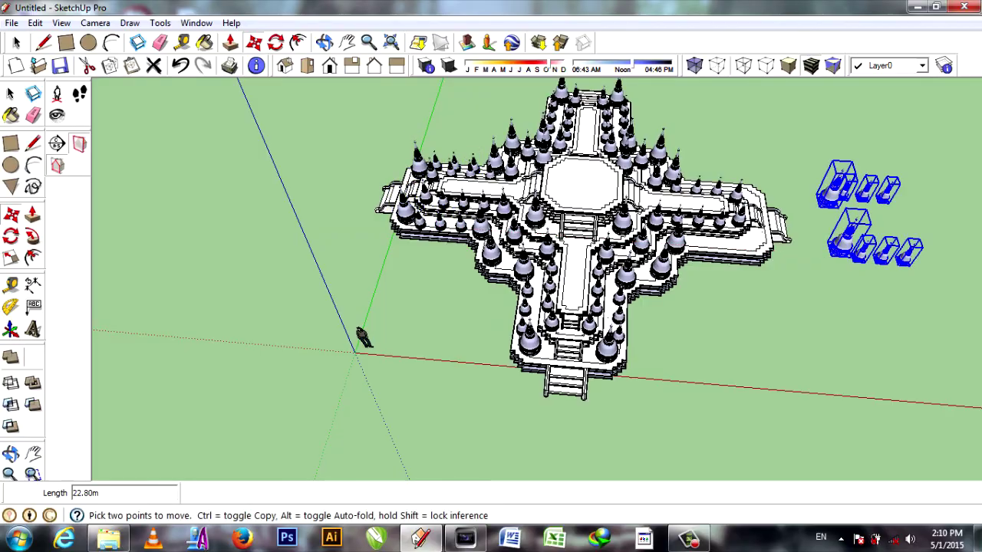
{"action": "scroll", "coordinate": [932, 238], "scroll_direction": "up", "scroll_amount": 2}
{"action": "right_click", "coordinate": [777, 252]}
{"action": "left_click", "coordinate": [707, 456]}
Check the ringed temple from around, then hide Plan-1 so only stupas show.
{"action": "middle_click_drag", "start_coordinate": [707, 456], "coordinate": [714, 322]}
{"action": "scroll", "coordinate": [714, 322], "scroll_direction": "up", "scroll_amount": 4}
{"action": "scroll", "coordinate": [840, 413], "scroll_direction": "down", "scroll_amount": 3}
{"action": "middle_click_drag", "start_coordinate": [840, 413], "coordinate": [537, 254]}
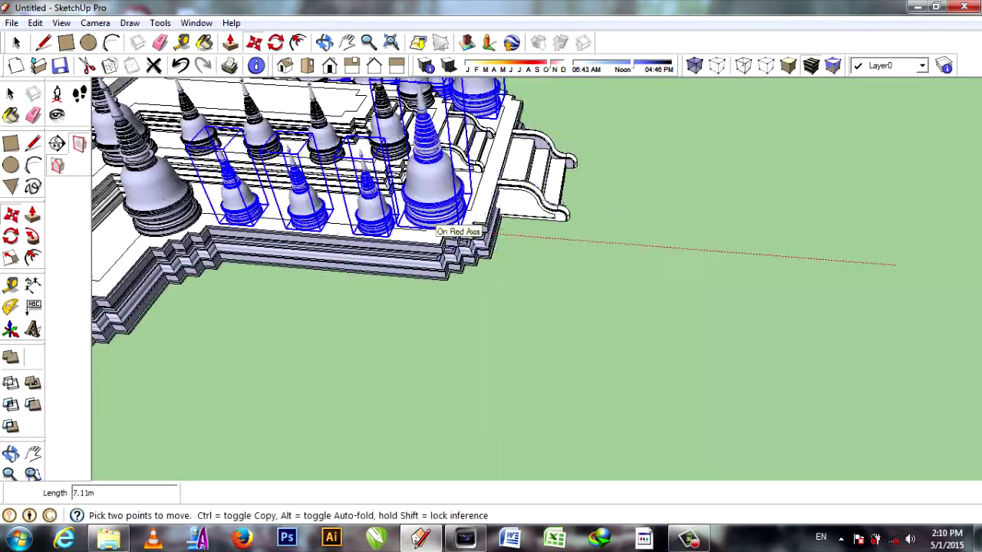
{"action": "scroll", "coordinate": [537, 253], "scroll_direction": "up", "scroll_amount": 3}
{"action": "scroll", "coordinate": [537, 246], "scroll_direction": "down", "scroll_amount": 3}
{"action": "scroll", "coordinate": [537, 245], "scroll_direction": "down", "scroll_amount": 3}
{"action": "scroll", "coordinate": [537, 245], "scroll_direction": "down", "scroll_amount": 2}
{"action": "middle_click_drag", "start_coordinate": [537, 246], "coordinate": [491, 254]}
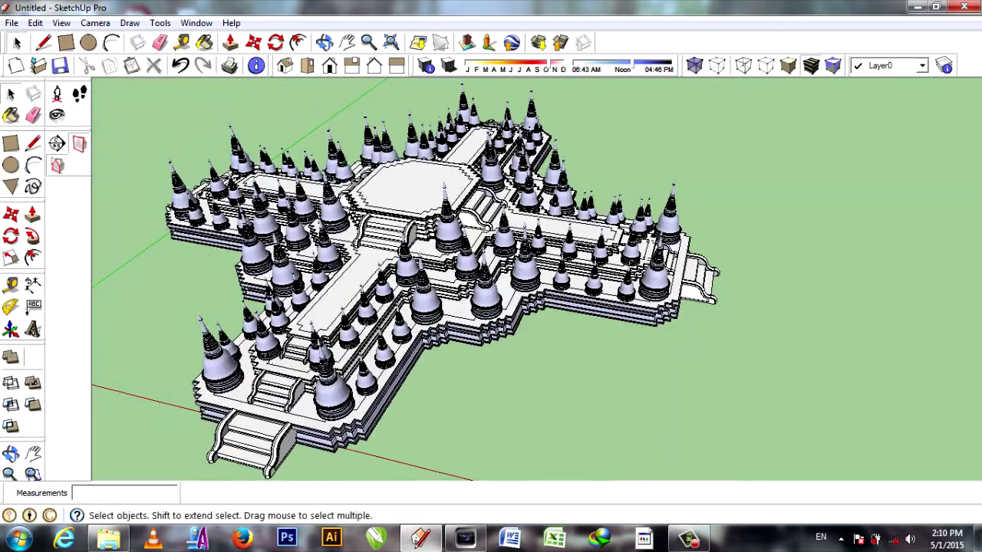
{"action": "left_click", "coordinate": [905, 173]}
Select all the stupas with Ctrl+A and make them one group.
{"action": "middle_click_drag", "start_coordinate": [491, 253], "coordinate": [506, 268]}
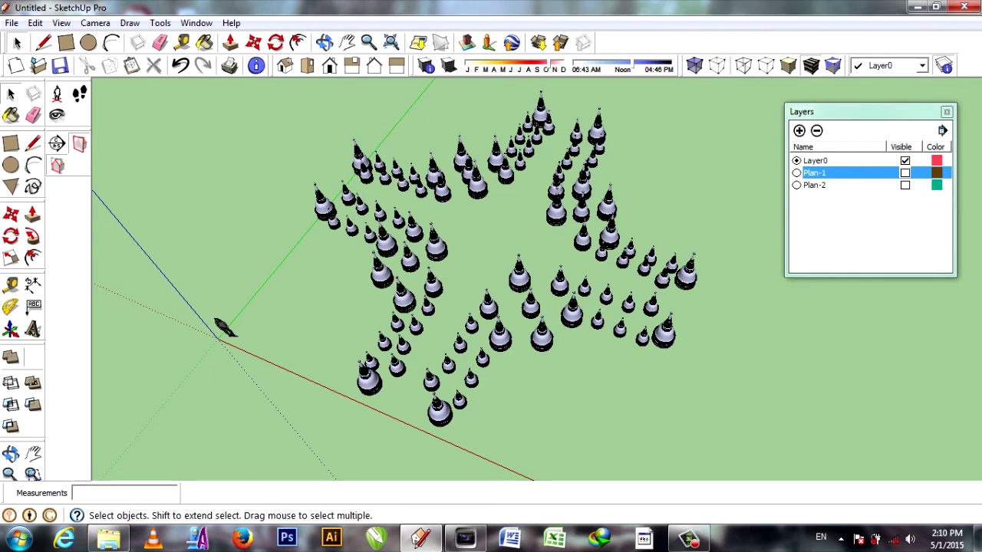
{"action": "key", "text": "ctrl+a"}
{"action": "right_click", "coordinate": [504, 112]}
{"action": "left_click", "coordinate": [537, 267]}
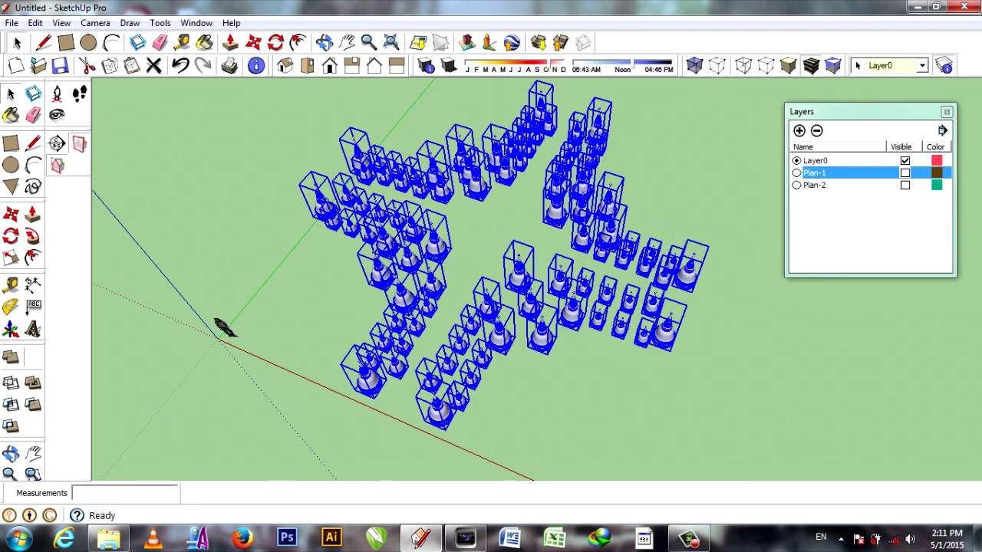
Add a Plan-3 layer and assign the stupa group to it in Entity Info.
{"action": "left_click", "coordinate": [798, 130]}
{"action": "type", "text": "Plan-3"}
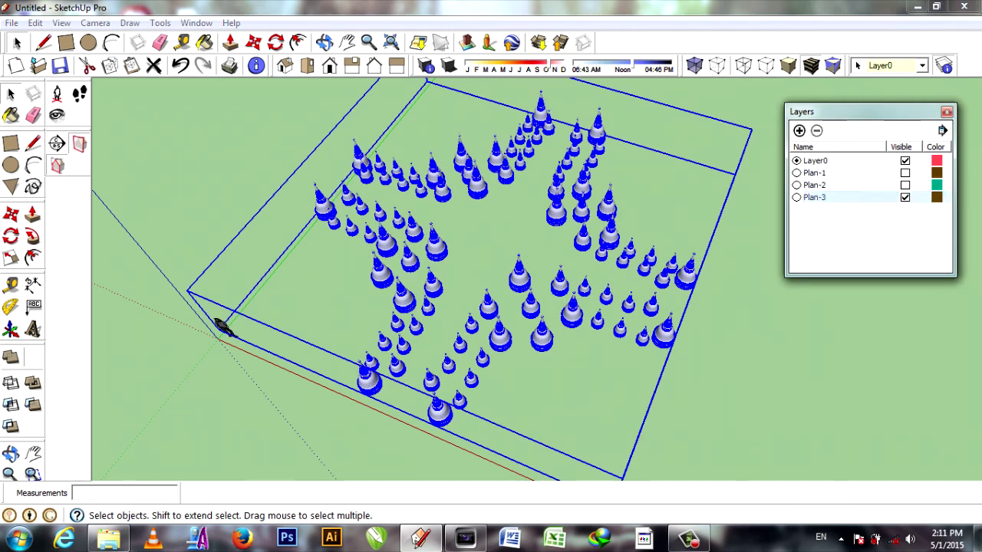
{"action": "right_click", "coordinate": [618, 224]}
{"action": "left_click", "coordinate": [648, 233]}
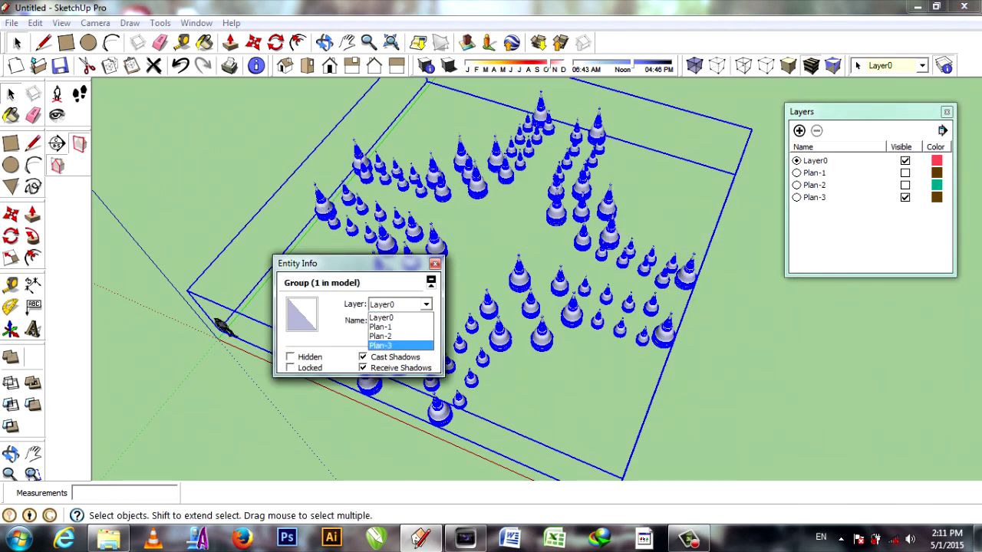
{"action": "left_click", "coordinate": [381, 346]}
{"action": "left_click", "coordinate": [905, 197]}
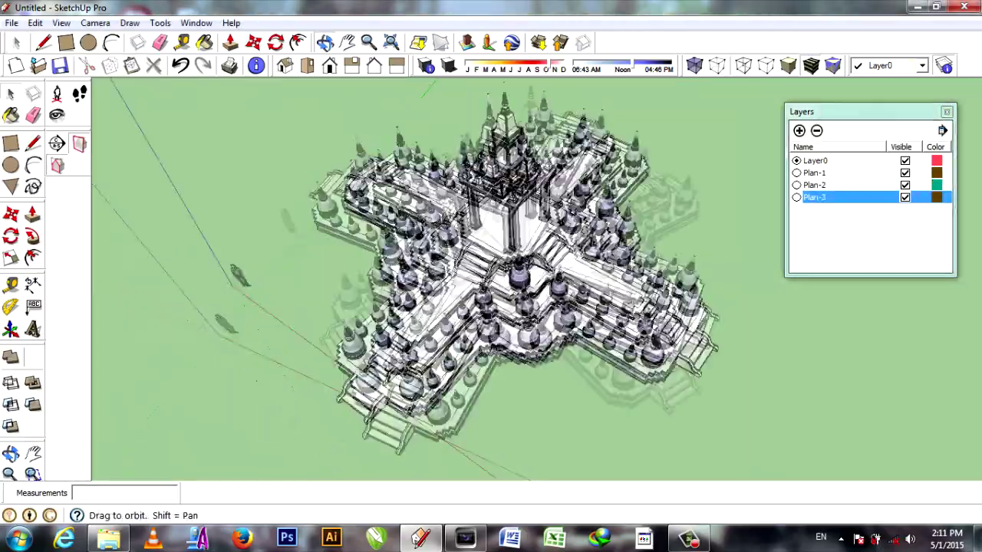
Show the complete temple in the Top standard view.
{"action": "middle_click_drag", "start_coordinate": [491, 307], "coordinate": [491, 253]}
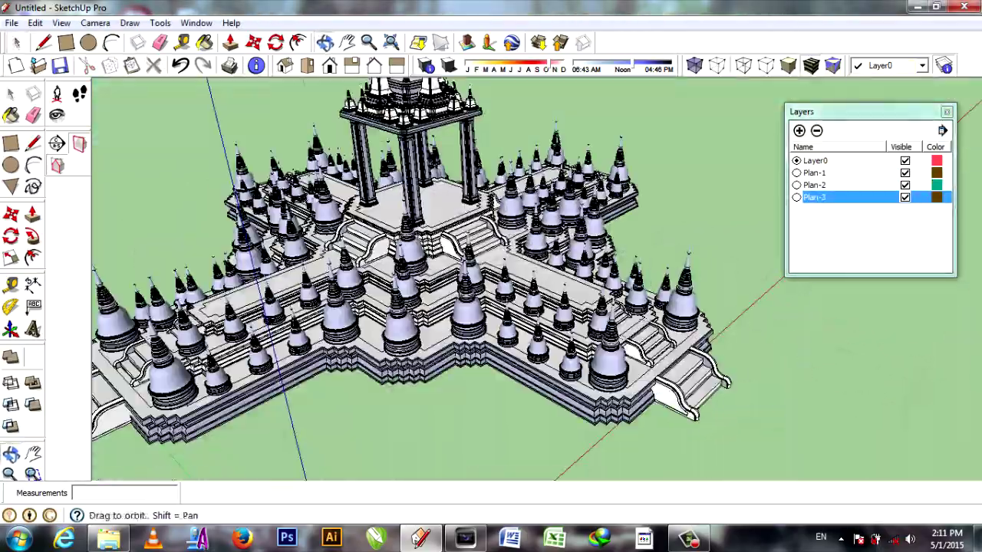
{"action": "middle_click_drag", "start_coordinate": [491, 307], "coordinate": [430, 322]}
{"action": "middle_click_drag", "start_coordinate": [268, 467], "coordinate": [345, 429]}
{"action": "scroll", "coordinate": [306, 448], "scroll_direction": "up", "scroll_amount": 3}
{"action": "left_click", "coordinate": [307, 65]}
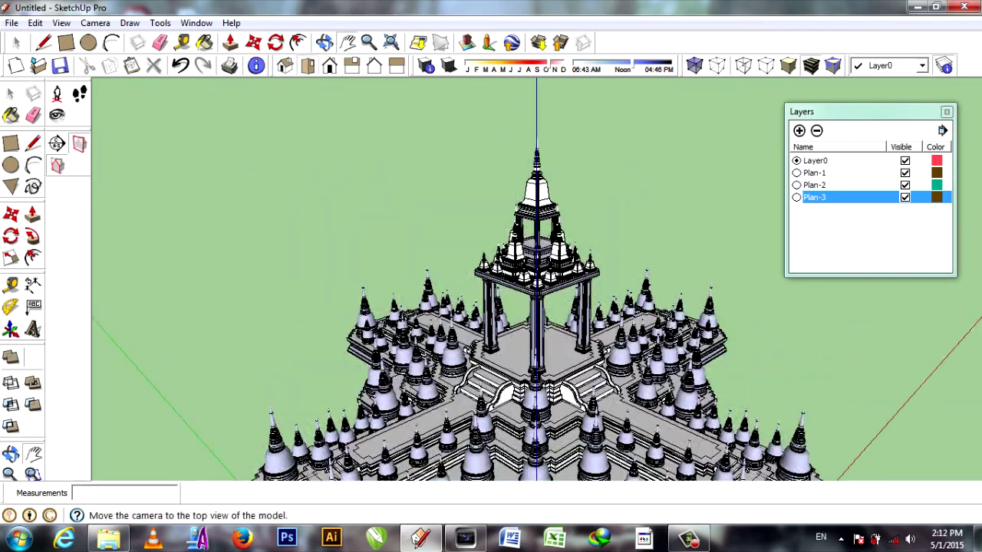
{"action": "left_click", "coordinate": [95, 22]}
{"action": "left_click", "coordinate": [131, 133]}
Switch the camera to the Front standard view.
{"action": "scroll", "coordinate": [618, 319], "scroll_direction": "down", "scroll_amount": 2}
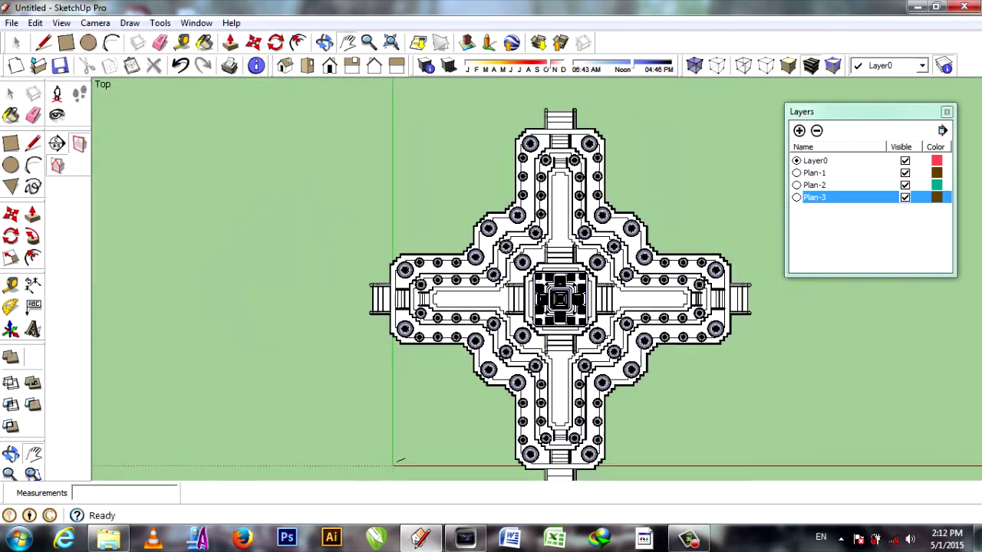
{"action": "left_click", "coordinate": [329, 66]}
{"action": "scroll", "coordinate": [534, 286], "scroll_direction": "up", "scroll_amount": 2}
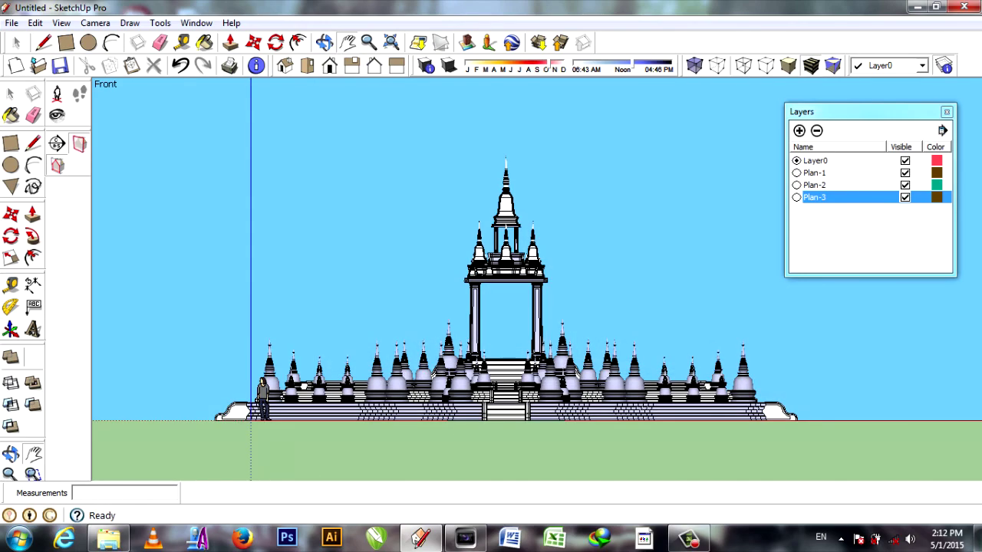